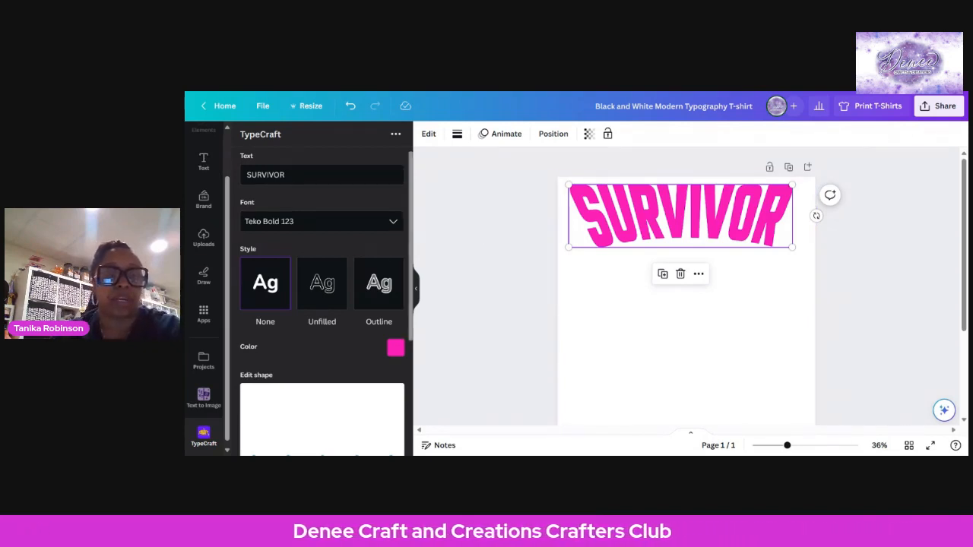
# Open the TypeCraft app and review the text, font, style, color and shape settings of the SURVIVOR element
pyautogui.click(204, 313)
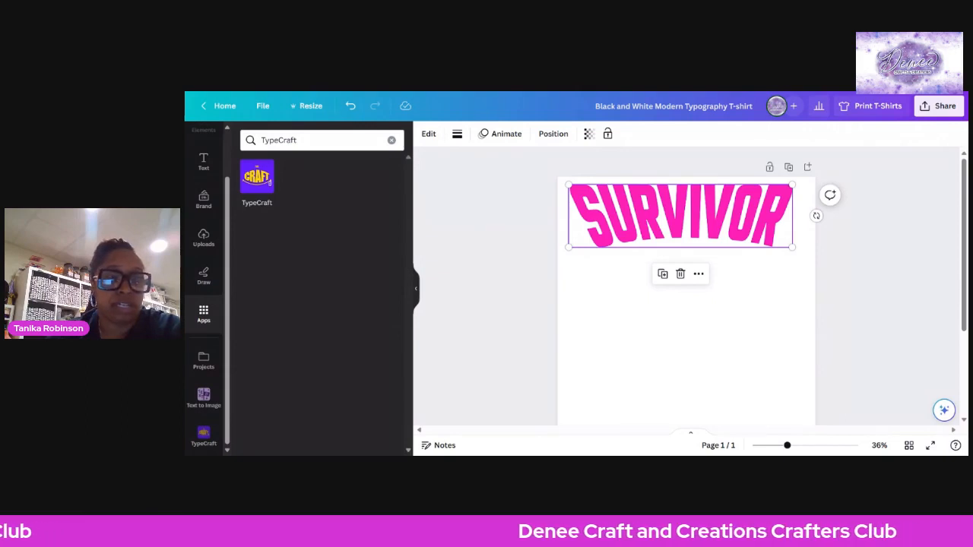
pyautogui.click(258, 187)
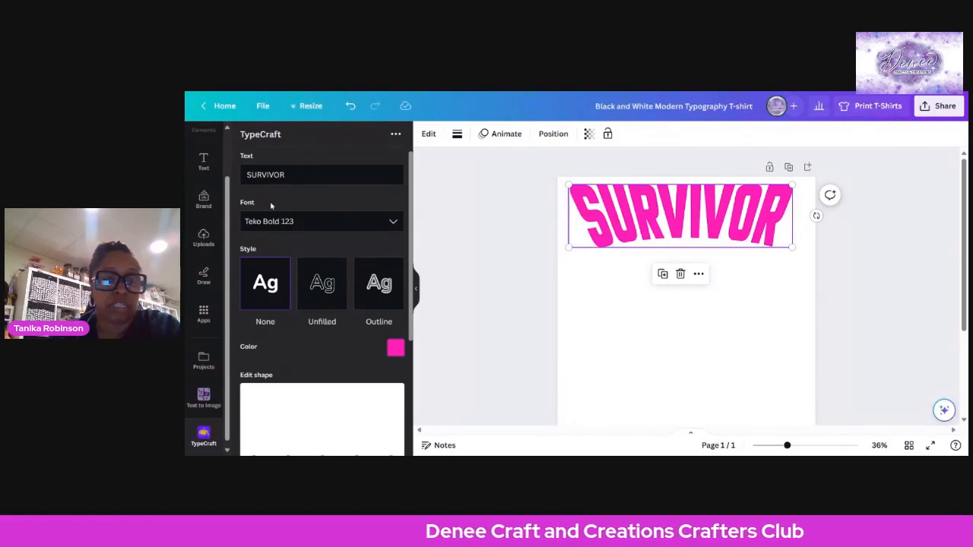
pyautogui.scroll(-1, 301, 336)
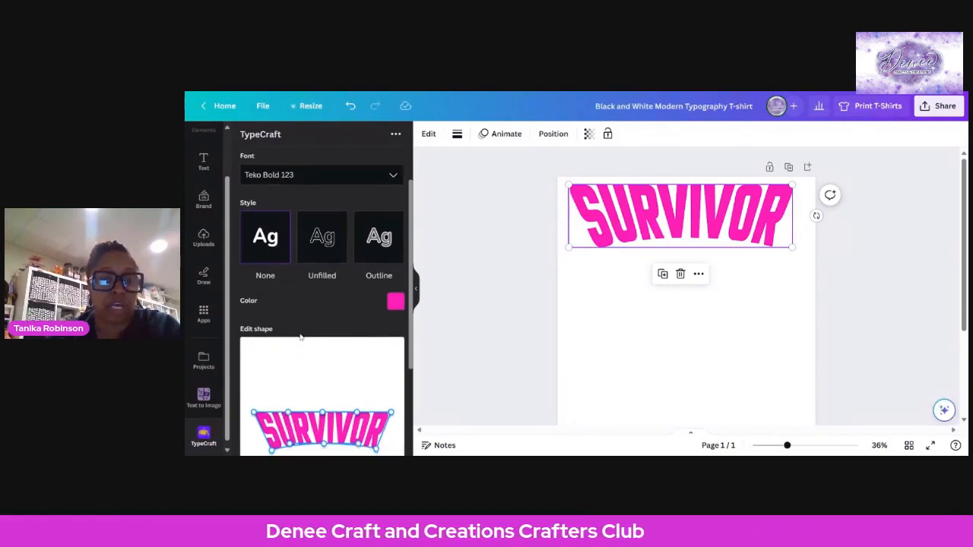
pyautogui.scroll(-2, 288, 327)
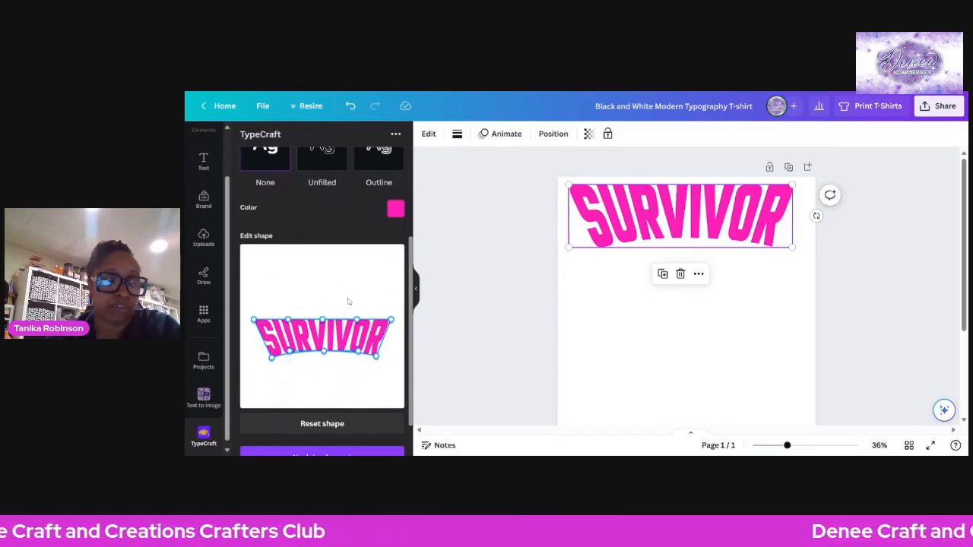
pyautogui.scroll(-1, 347, 304)
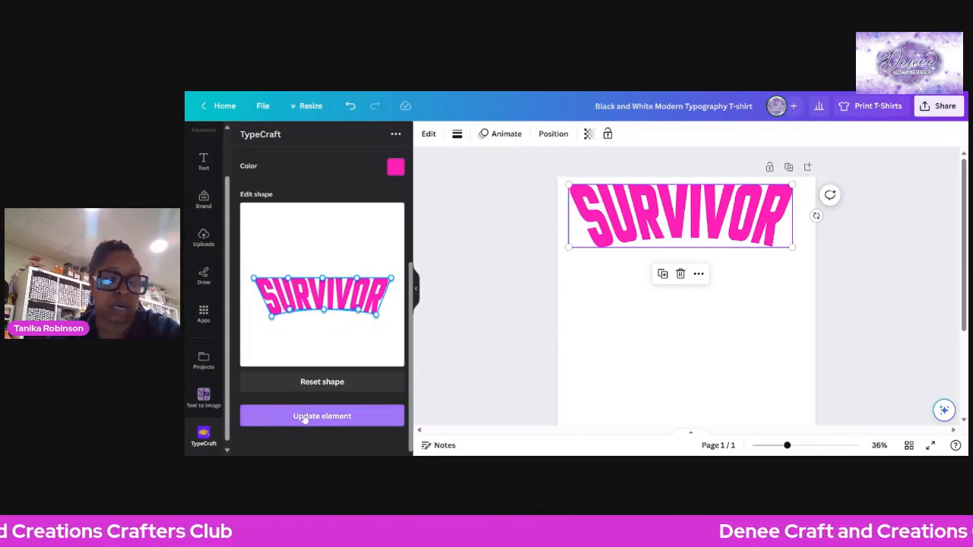
pyautogui.scroll(4, 327, 376)
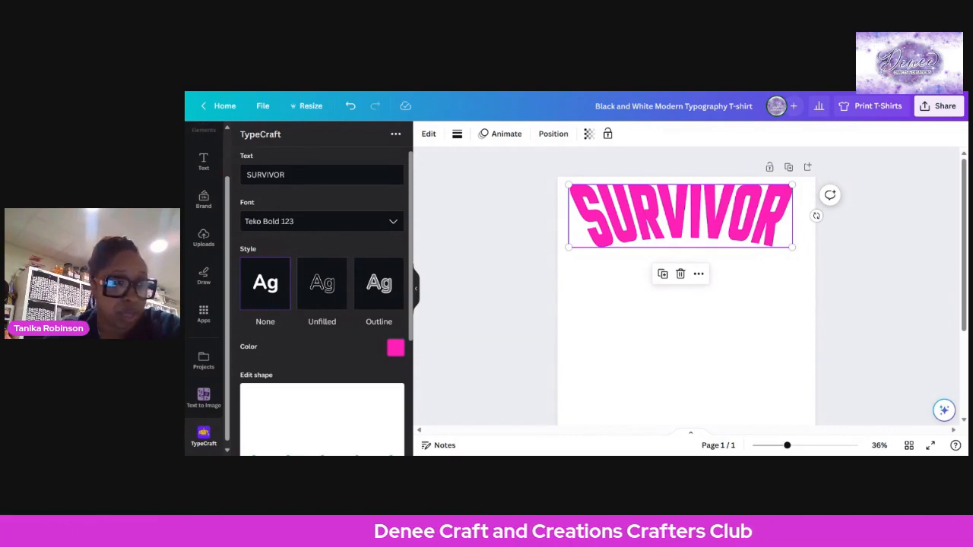
# Search the apps for "type" and open TypeCraft
pyautogui.click(204, 313)
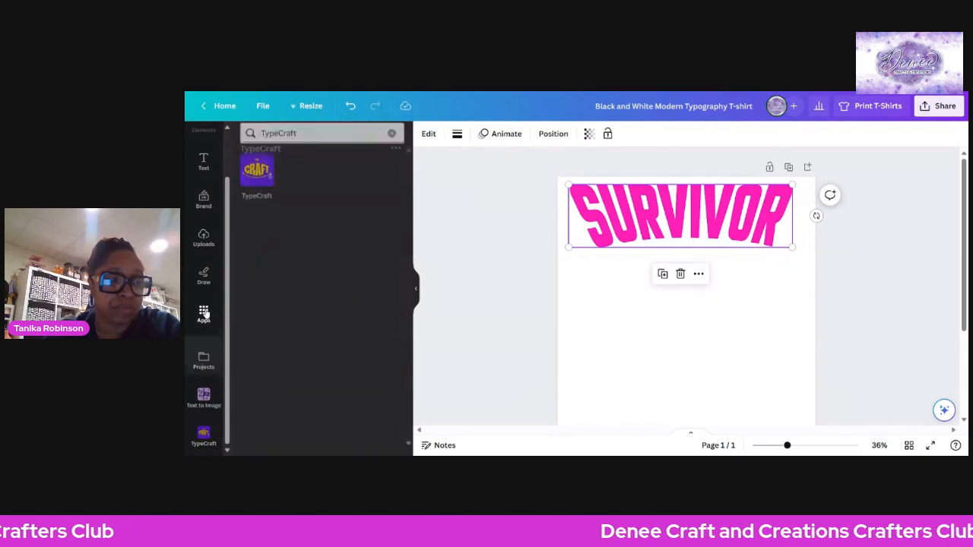
pyautogui.click(391, 141)
pyautogui.write('type')
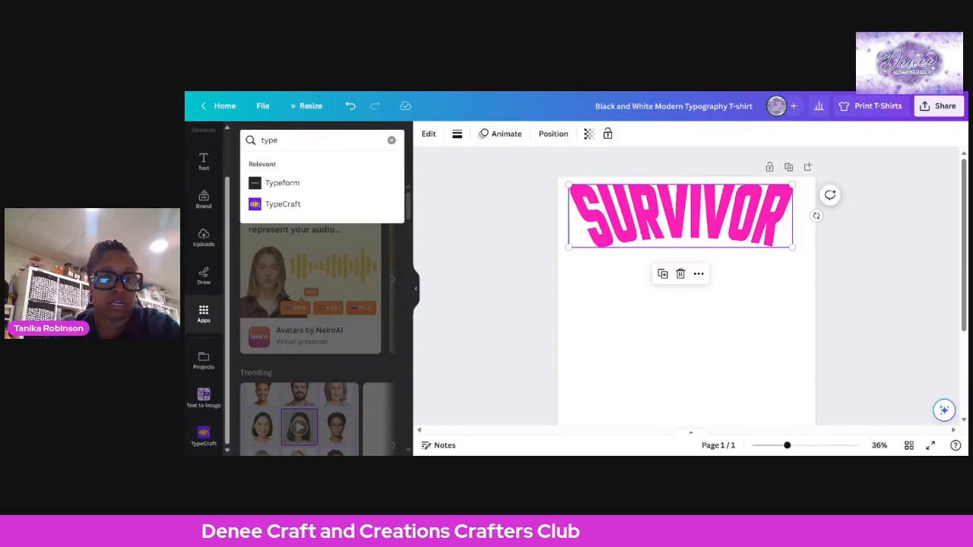
pyautogui.click(297, 202)
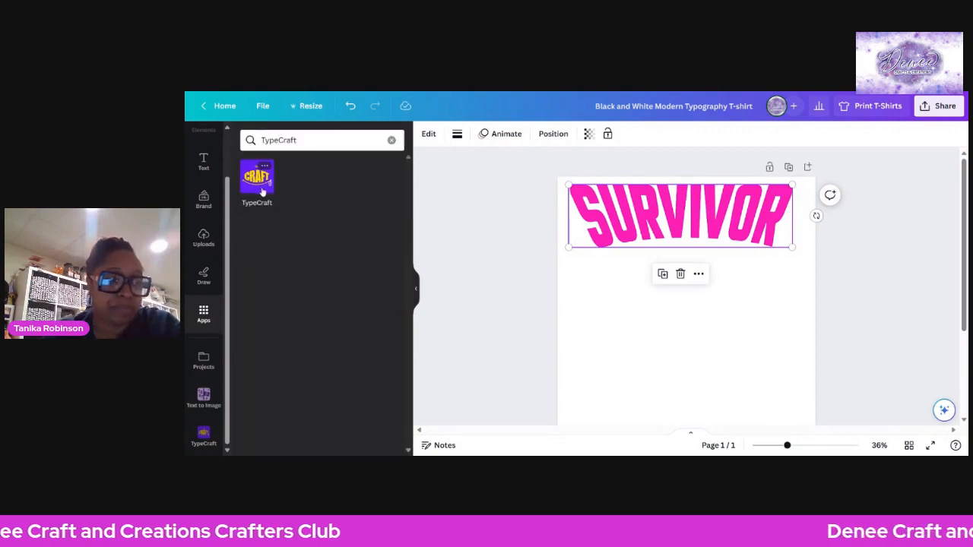
pyautogui.click(262, 193)
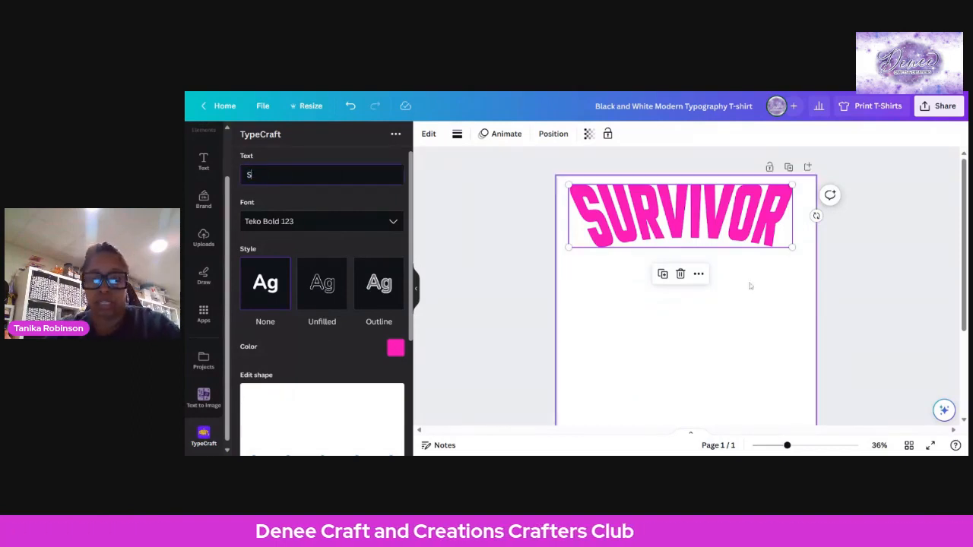
# Delete the existing SURVIVOR element from the page and enter SURVIVOR as the text for a new TypeCraft element
pyautogui.click(681, 273)
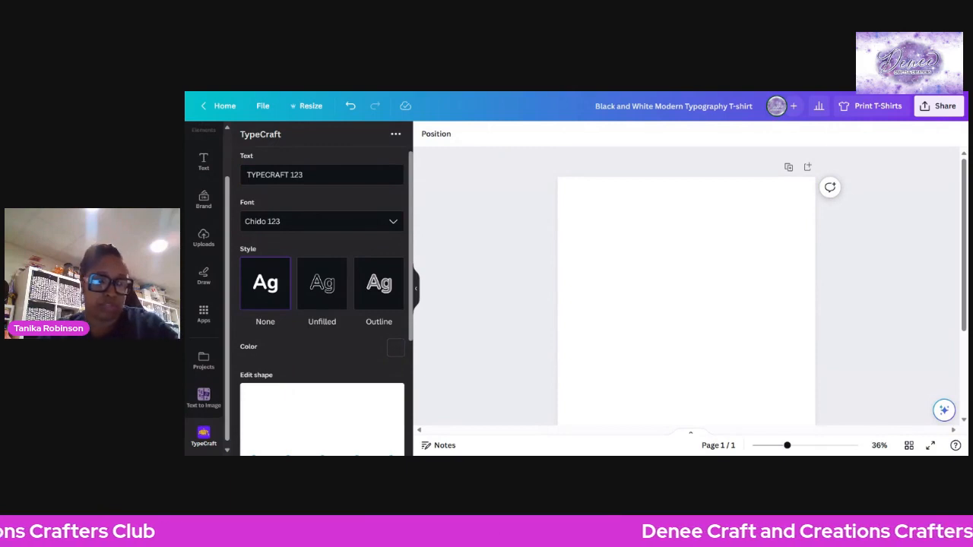
pyautogui.moveTo(305, 175); pyautogui.dragTo(236, 176)
pyautogui.write('SURVIVOR')
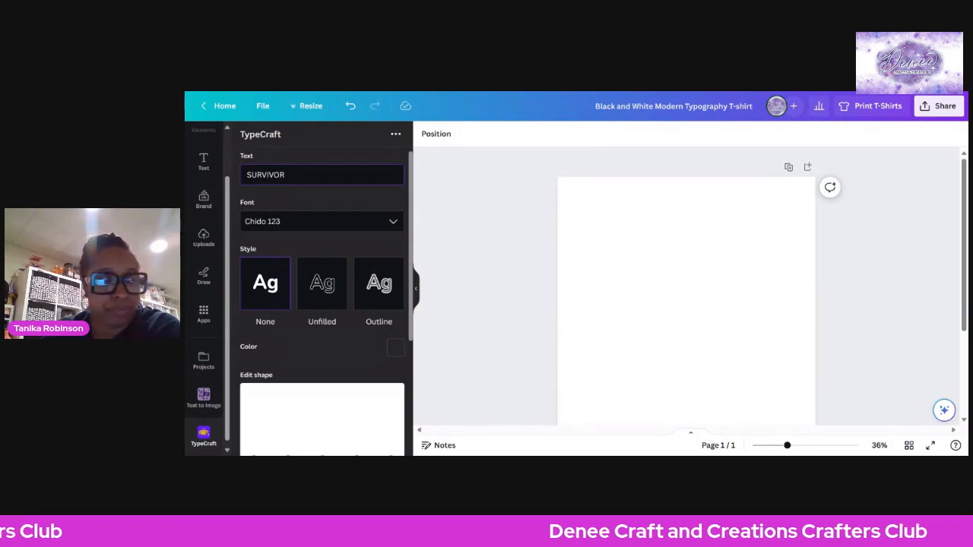
# Set the font of the new TypeCraft text to Teko Bold 123
pyautogui.click(393, 221)
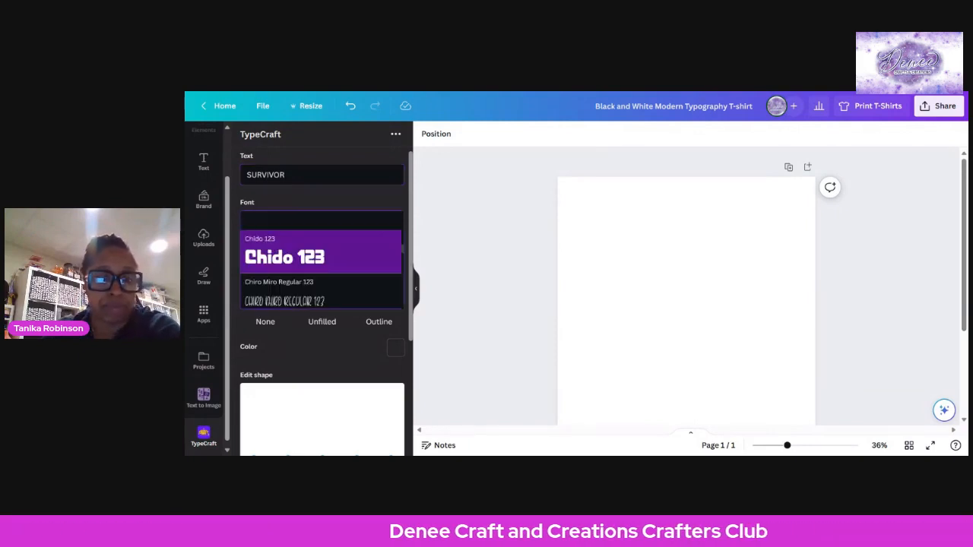
pyautogui.write('TEK')
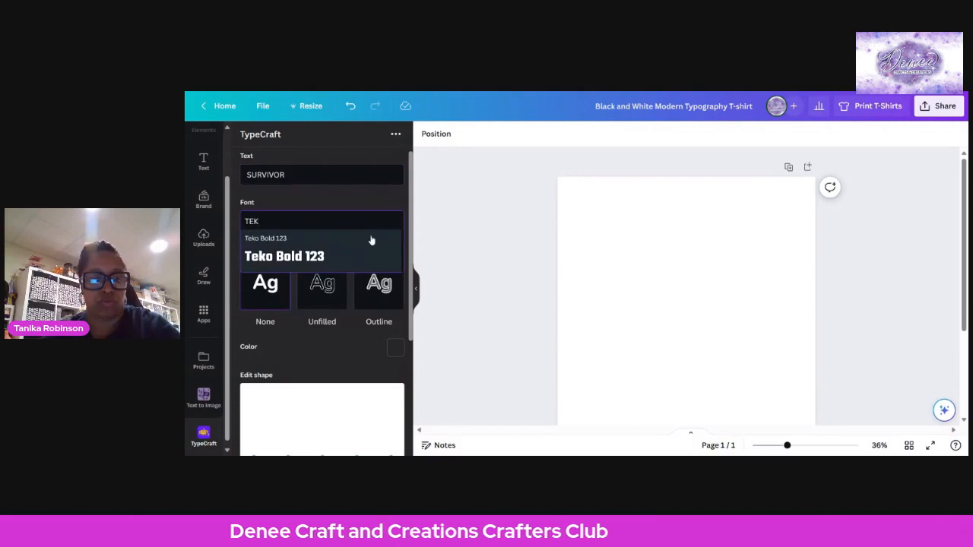
pyautogui.click(348, 260)
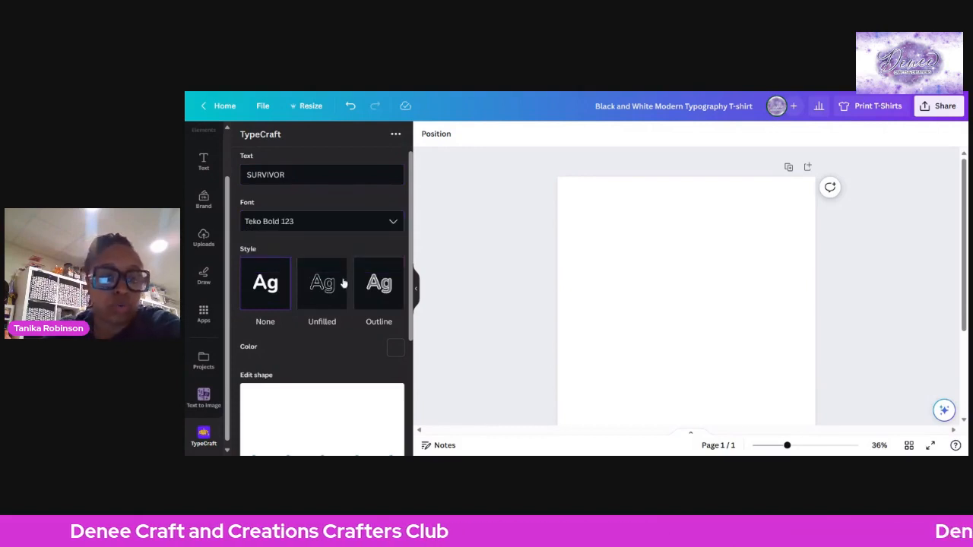
# Try warping the SURVIVOR lettering by raising its upper-left corner, upper edge curve and top midpoint
pyautogui.scroll(-2, 344, 283)
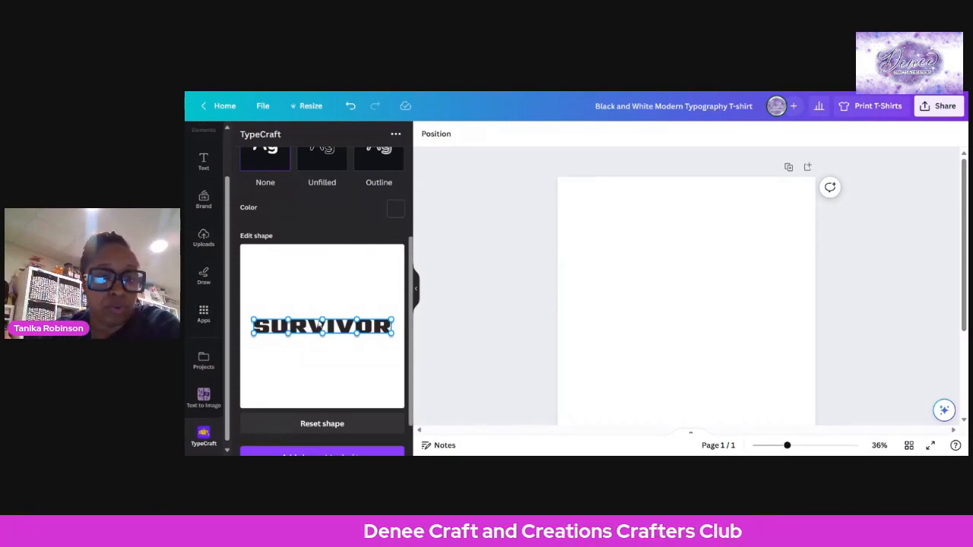
pyautogui.scroll(2, 320, 326)
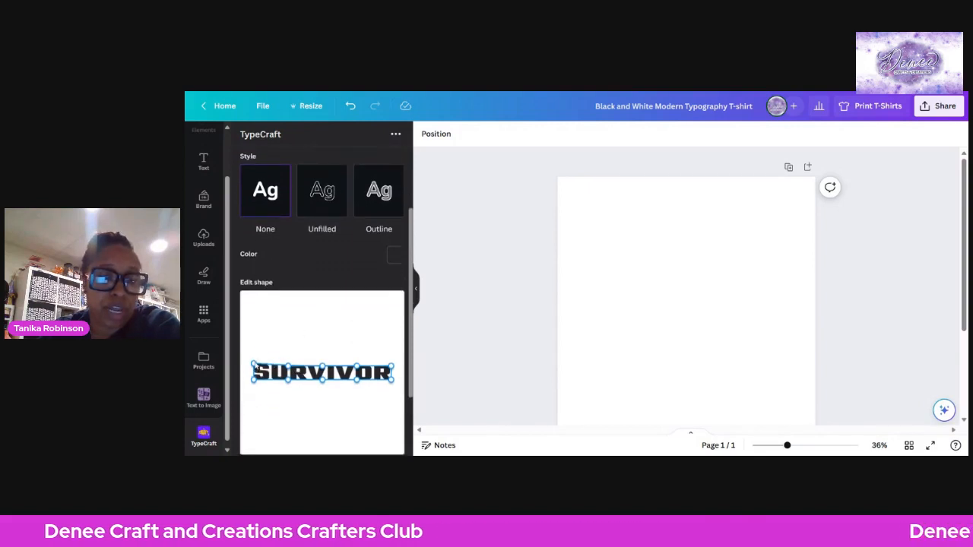
pyautogui.moveTo(255, 367); pyautogui.dragTo(255, 315)
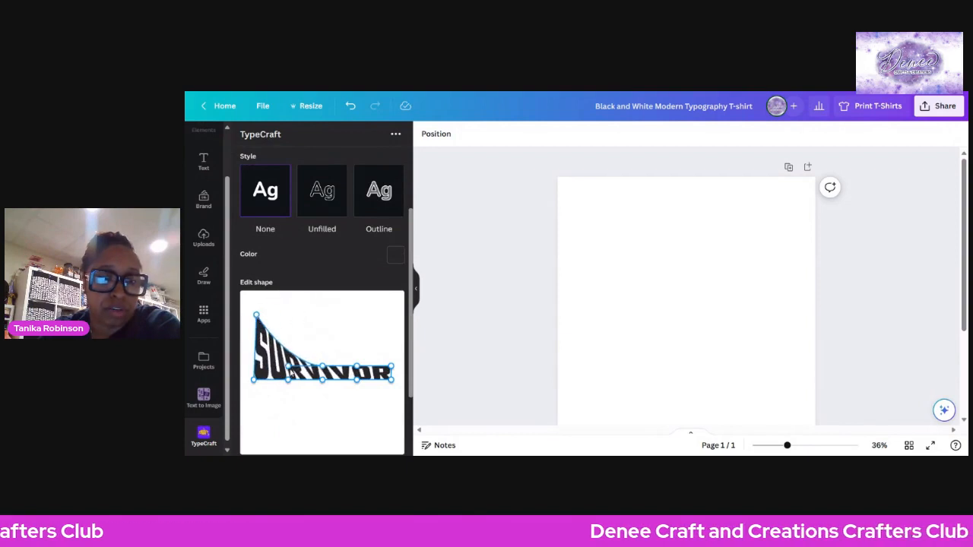
pyautogui.moveTo(322, 357); pyautogui.dragTo(312, 325)
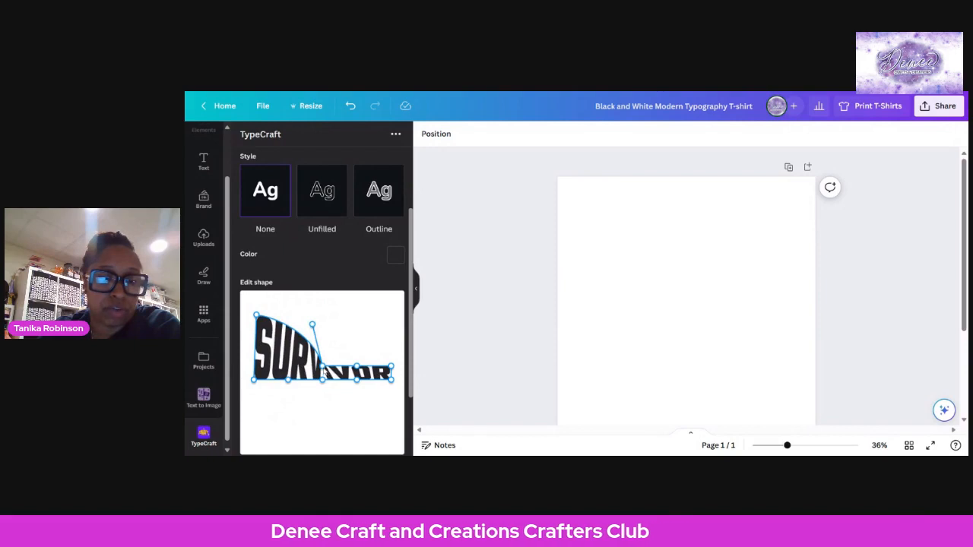
pyautogui.moveTo(324, 371); pyautogui.dragTo(323, 335)
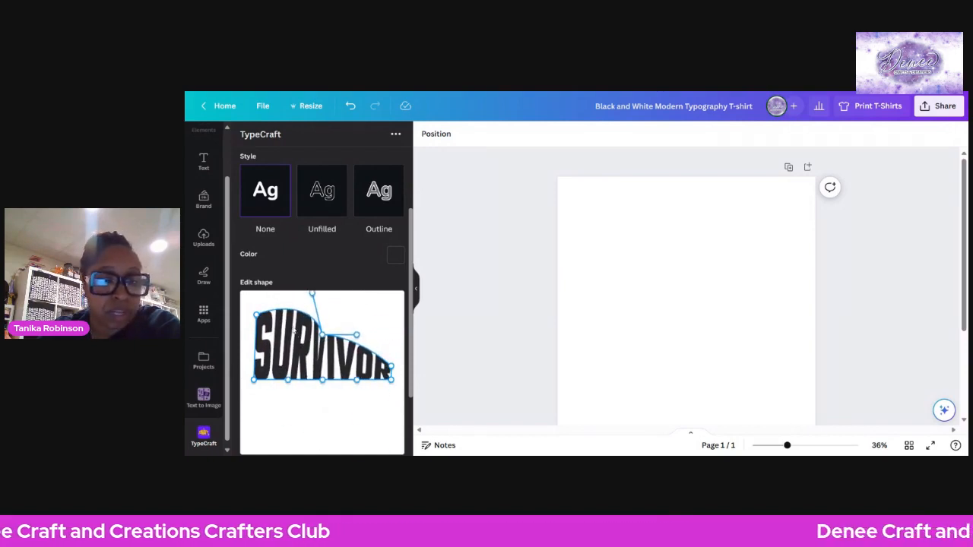
# Reset the lettering's shape and set its color to bright pink, #ff0ac9
pyautogui.scroll(-2, 319, 349)
pyautogui.click(328, 380)
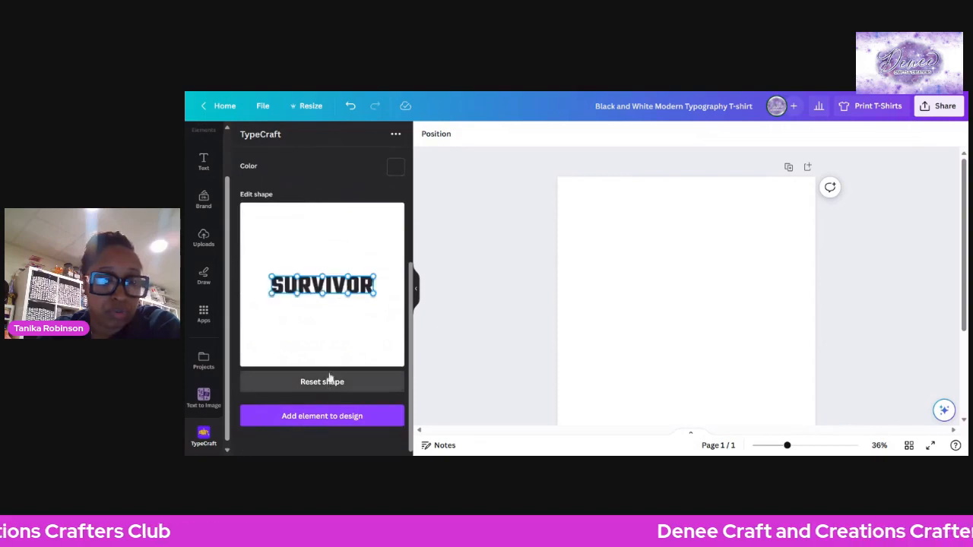
pyautogui.scroll(2, 337, 276)
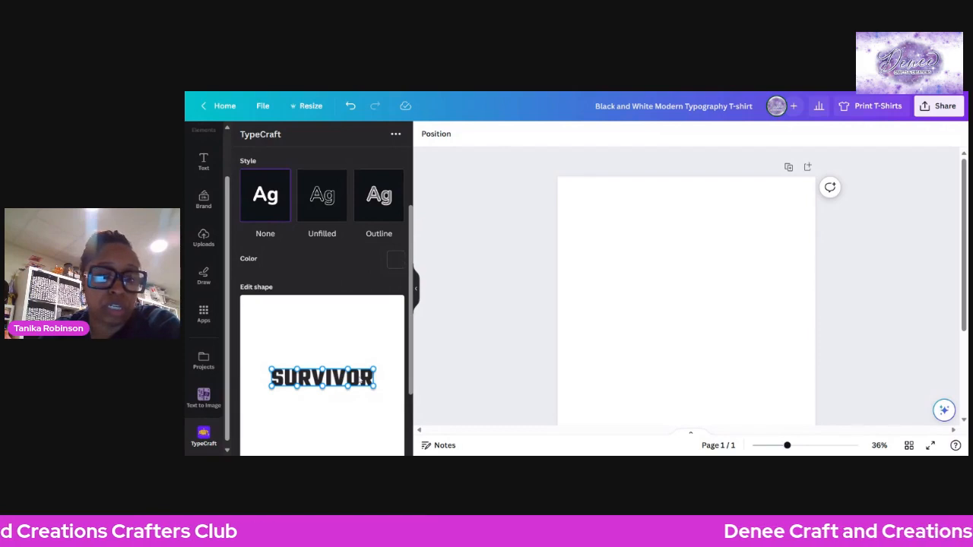
pyautogui.click(395, 261)
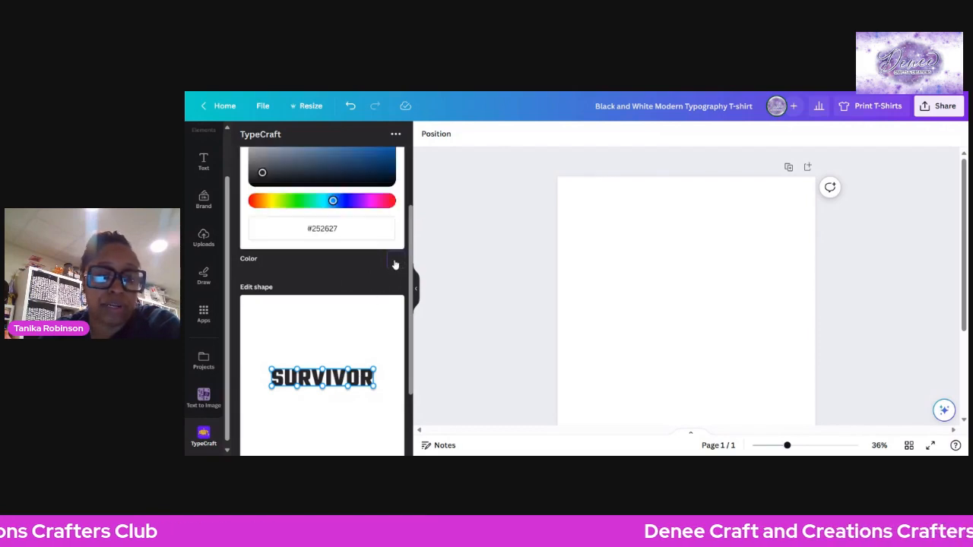
pyautogui.click(371, 200)
pyautogui.scroll(2, 386, 227)
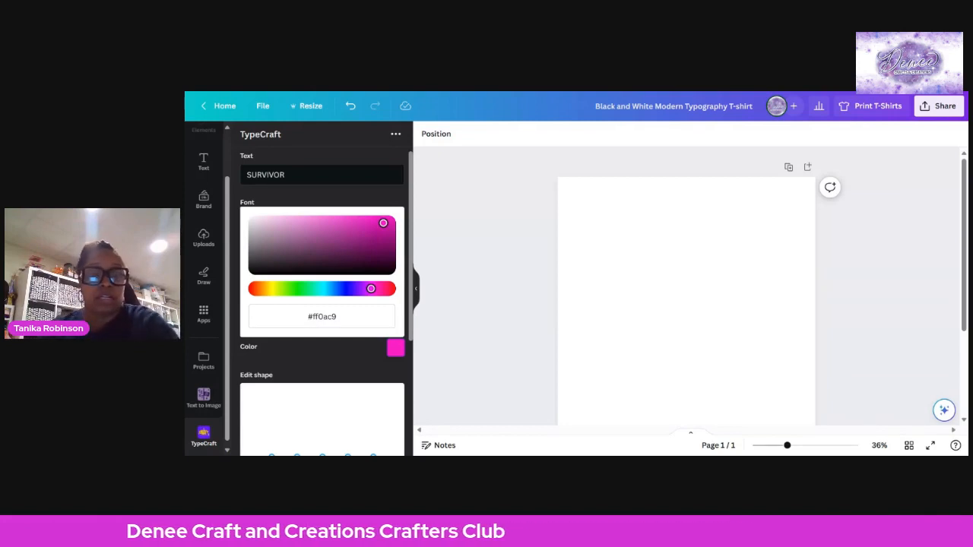
# Warp the lettering by pulling both lower corners down and inward and lowering the bottom midpoint slightly, and add it to the design
pyautogui.scroll(-2, 322, 304)
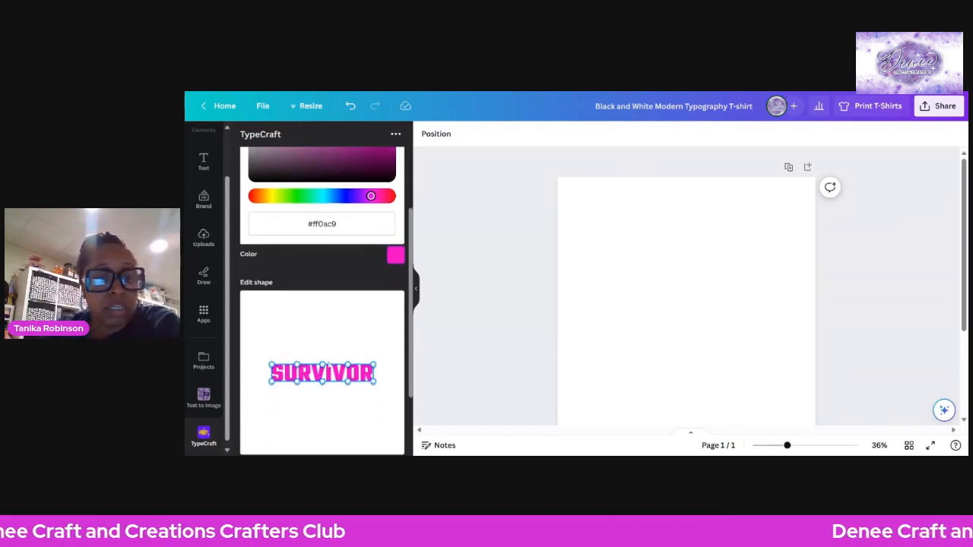
pyautogui.scroll(-1, 315, 374)
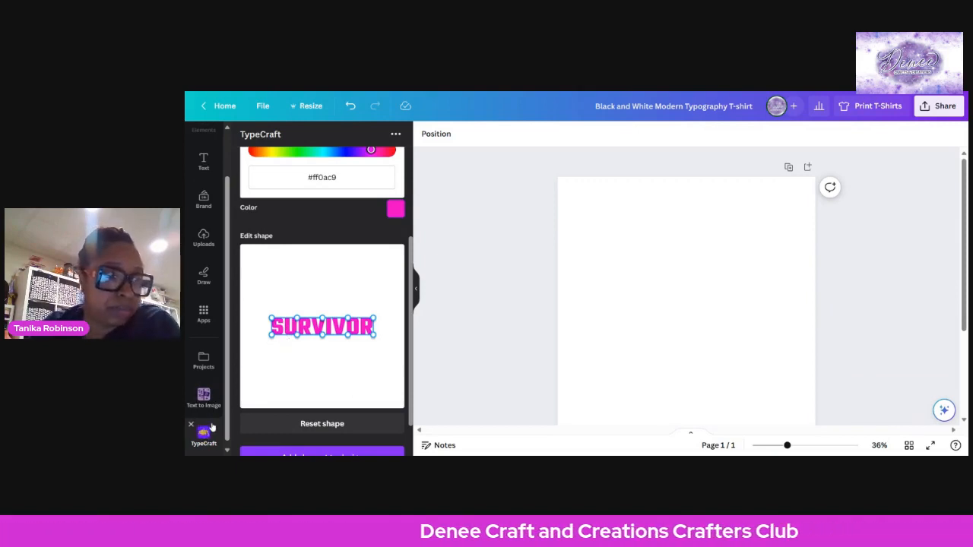
pyautogui.scroll(-1, 217, 407)
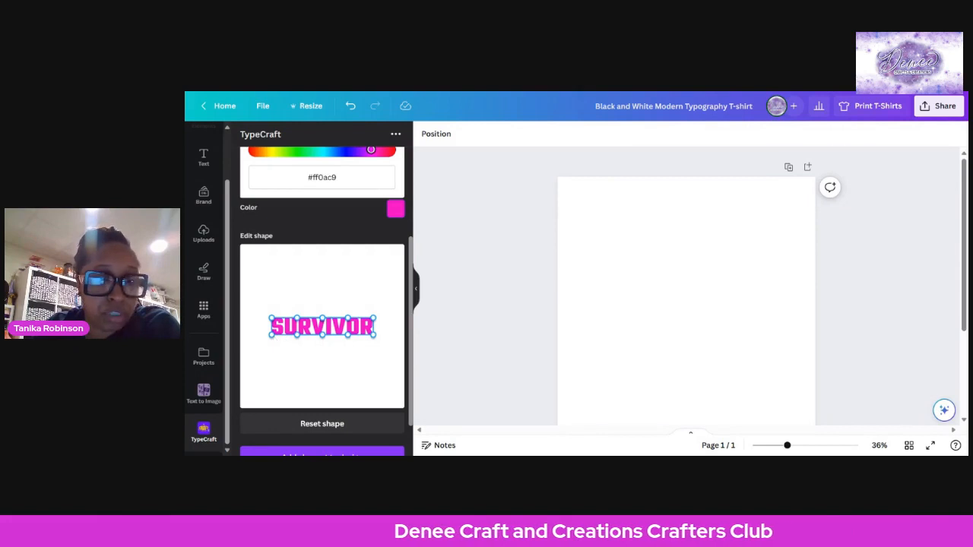
pyautogui.moveTo(272, 337); pyautogui.dragTo(277, 354)
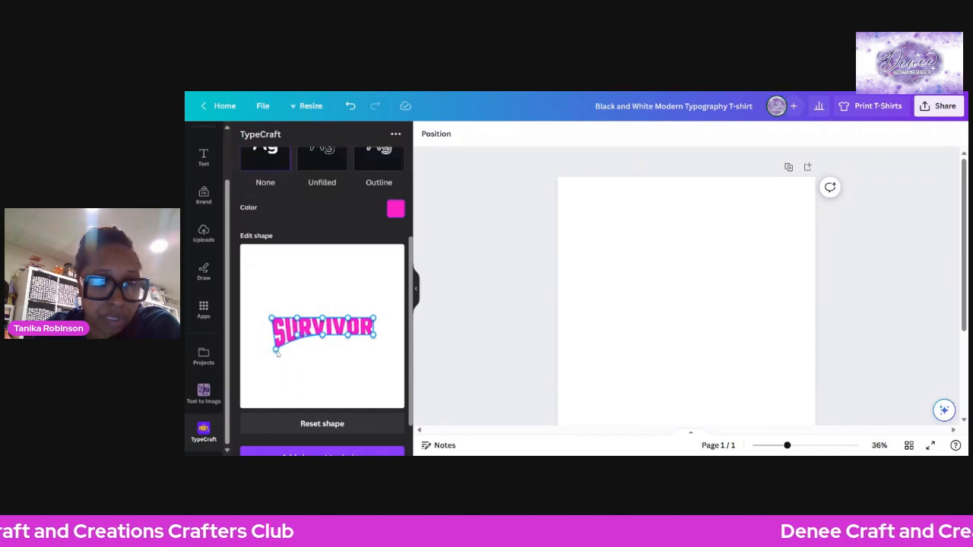
pyautogui.moveTo(373, 336); pyautogui.dragTo(369, 348)
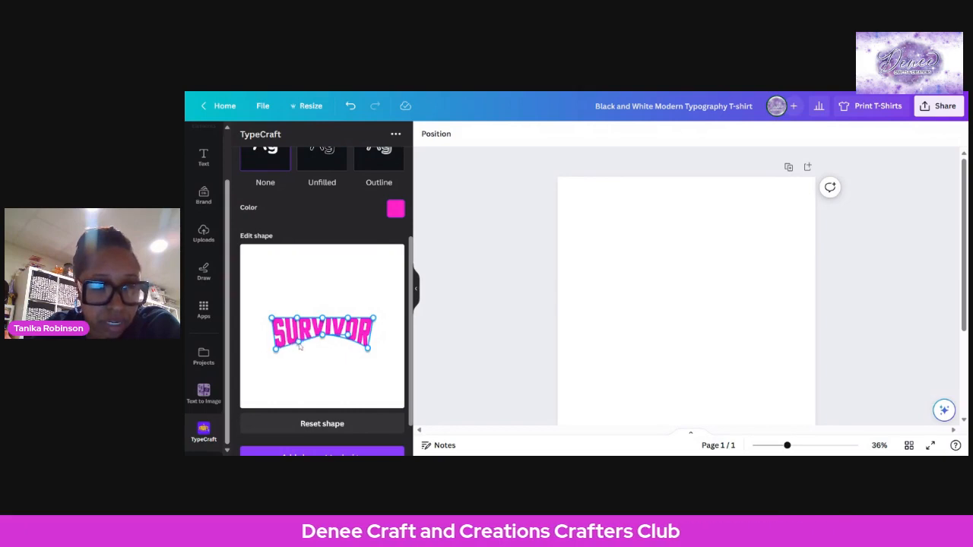
pyautogui.moveTo(322, 336); pyautogui.dragTo(321, 343)
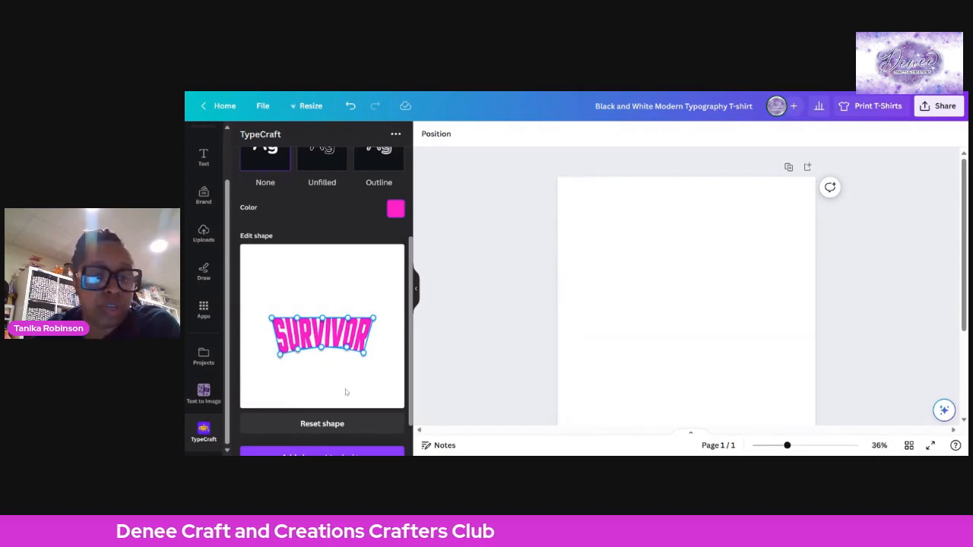
pyautogui.scroll(-1, 345, 392)
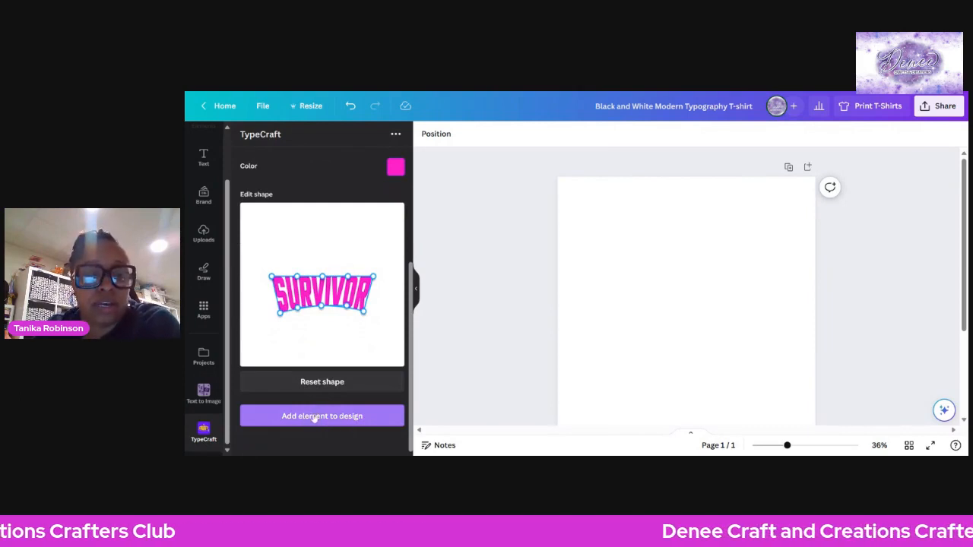
pyautogui.click(313, 416)
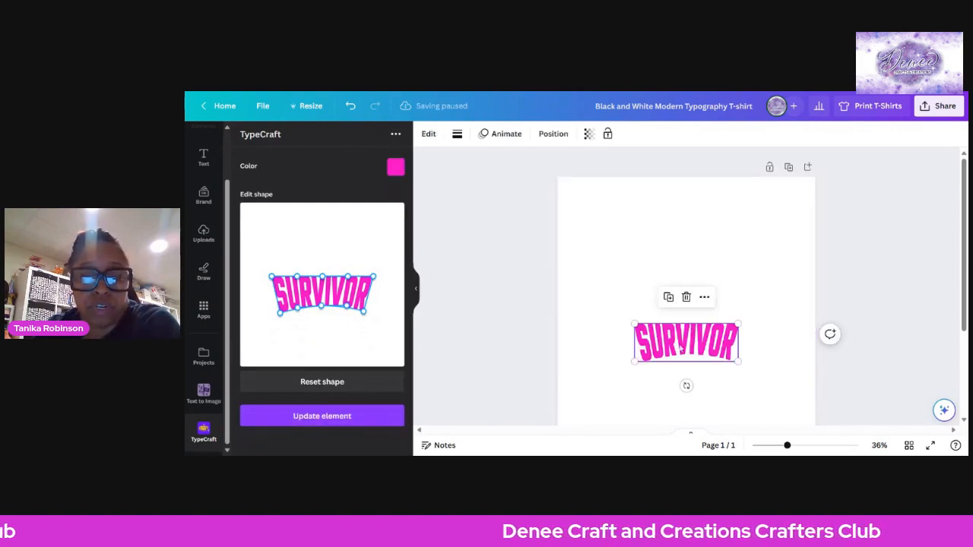
# Move the pink SURVIVOR lettering to the top of the page and enlarge it to about 70% of the page width
pyautogui.moveTo(681, 348); pyautogui.dragTo(674, 226)
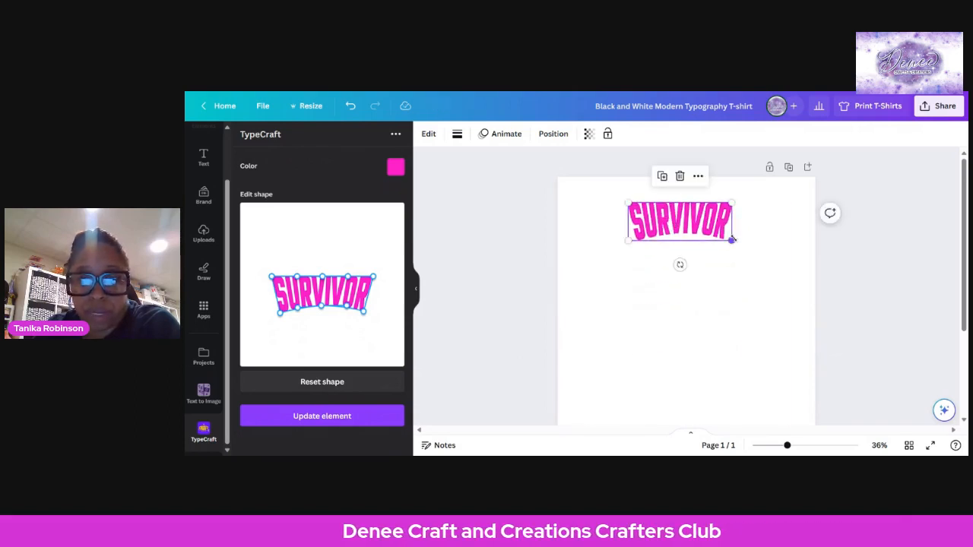
pyautogui.moveTo(732, 240); pyautogui.dragTo(782, 262)
pyautogui.moveTo(703, 234); pyautogui.dragTo(674, 234)
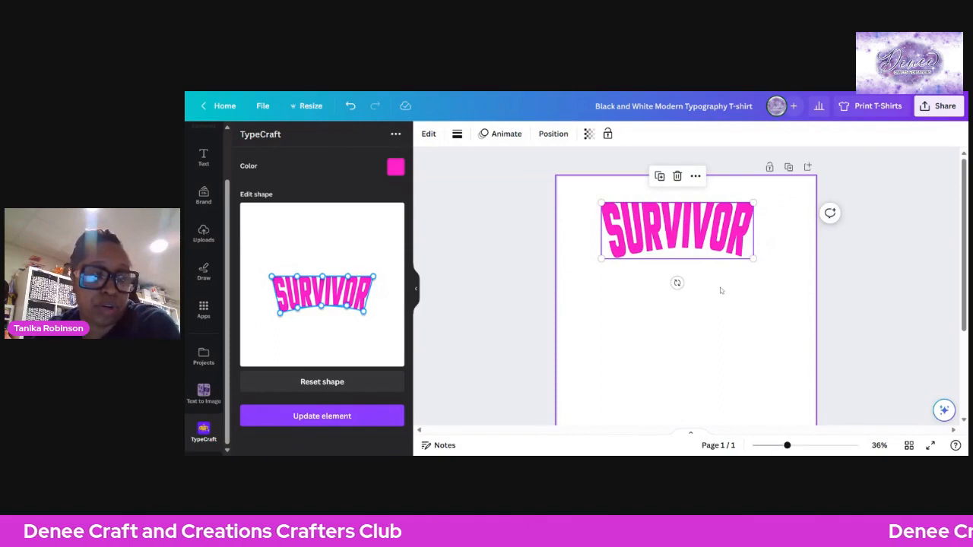
pyautogui.moveTo(753, 258); pyautogui.dragTo(781, 270)
pyautogui.moveTo(682, 248); pyautogui.dragTo(663, 242)
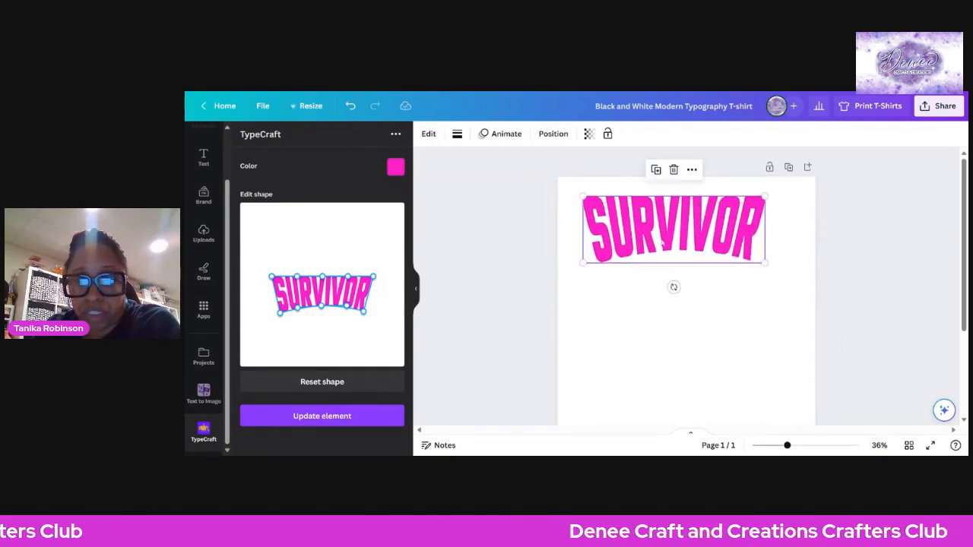
# Fine-tune the SURVIVOR lettering's size to about 72% of the page width and center it near the top of the page
pyautogui.moveTo(764, 263); pyautogui.dragTo(782, 267)
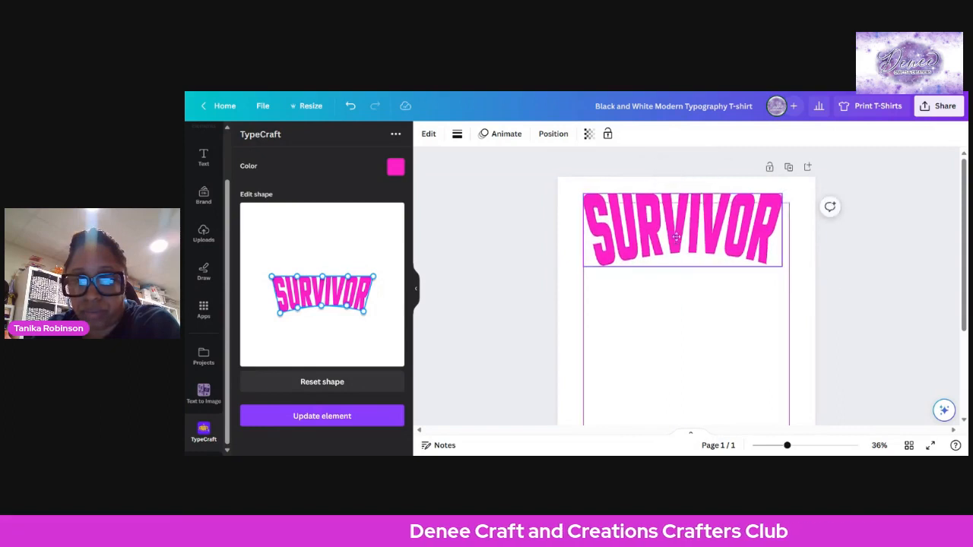
pyautogui.moveTo(675, 238); pyautogui.dragTo(680, 236)
pyautogui.moveTo(785, 266); pyautogui.dragTo(772, 259)
pyautogui.moveTo(651, 231); pyautogui.dragTo(657, 229)
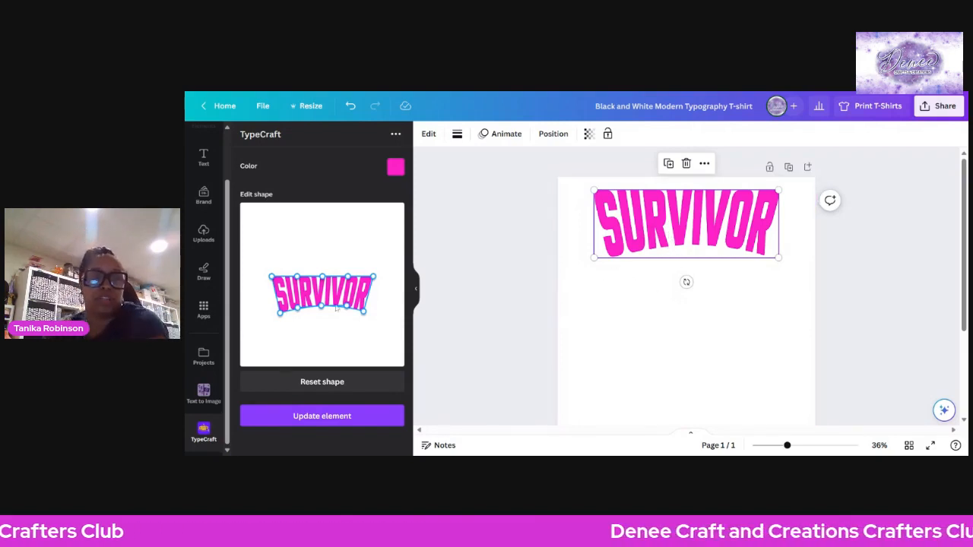
# Search the elements for "black blur" and show all matching graphics
pyautogui.scroll(2, 205, 200)
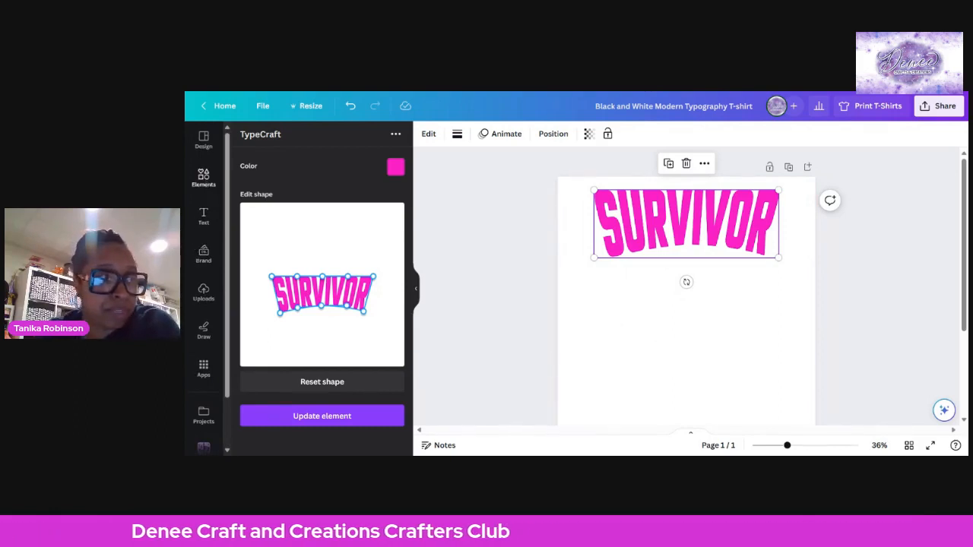
pyautogui.click(203, 179)
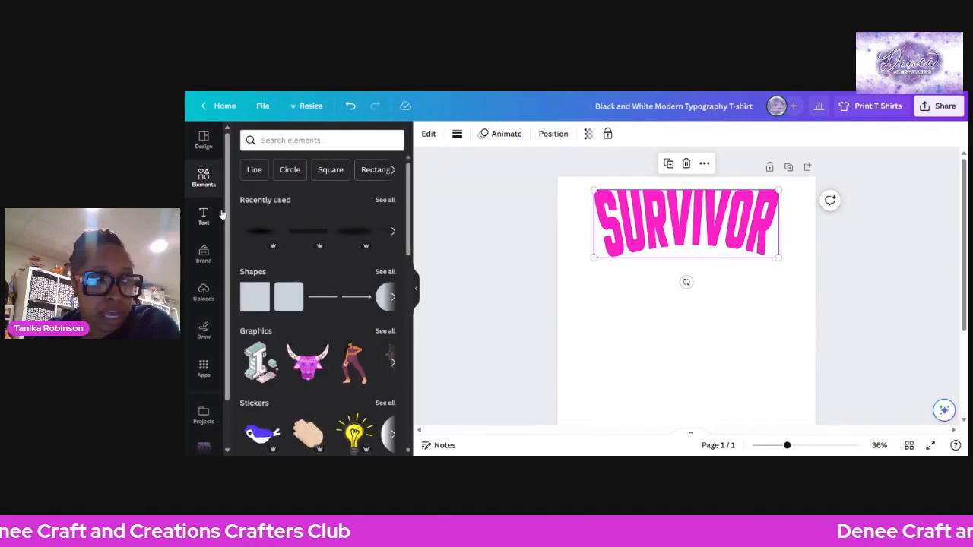
pyautogui.click(319, 140)
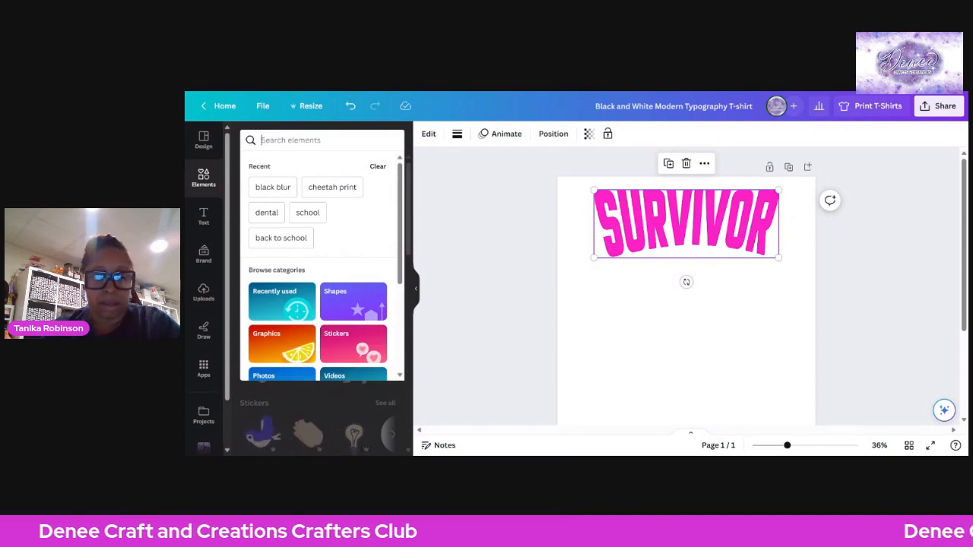
pyautogui.write('black')
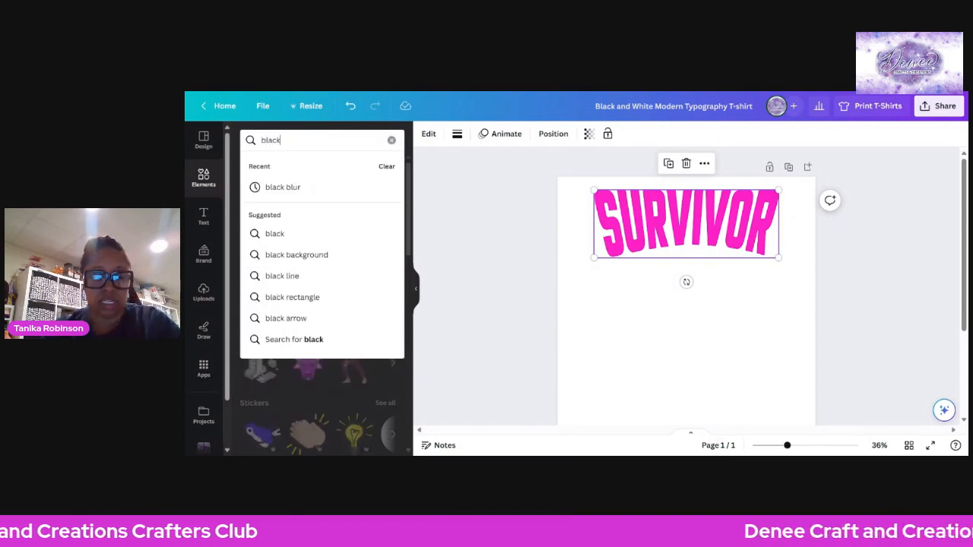
pyautogui.write(' blur')
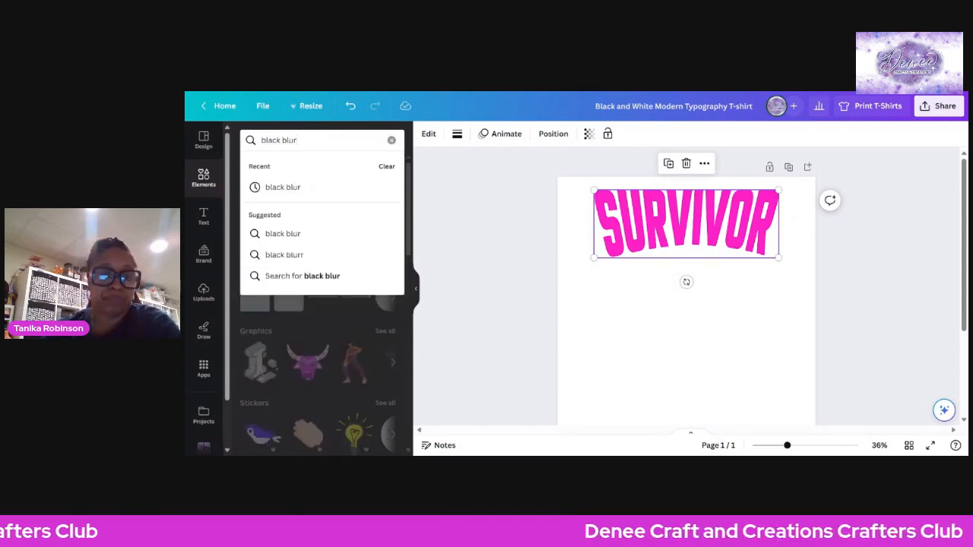
pyautogui.press('Return')
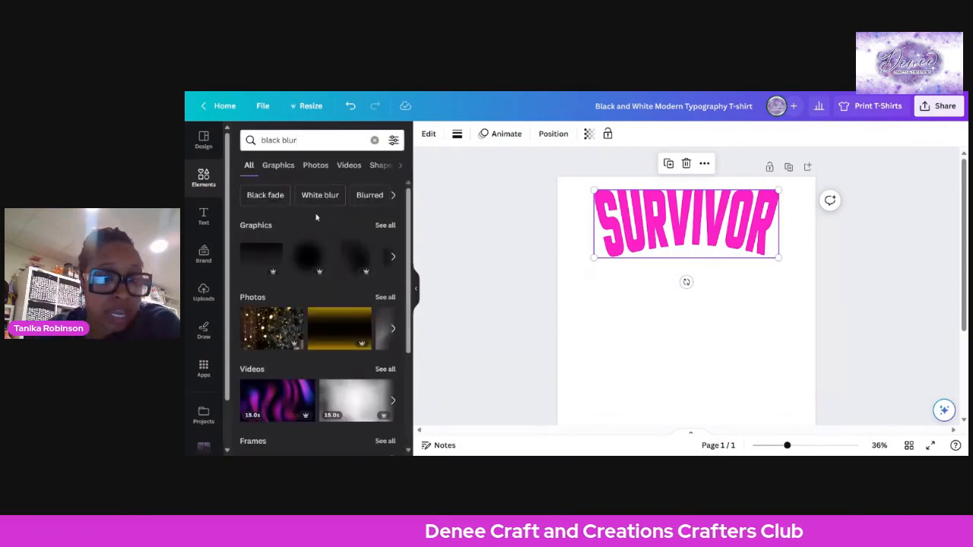
pyautogui.click(382, 226)
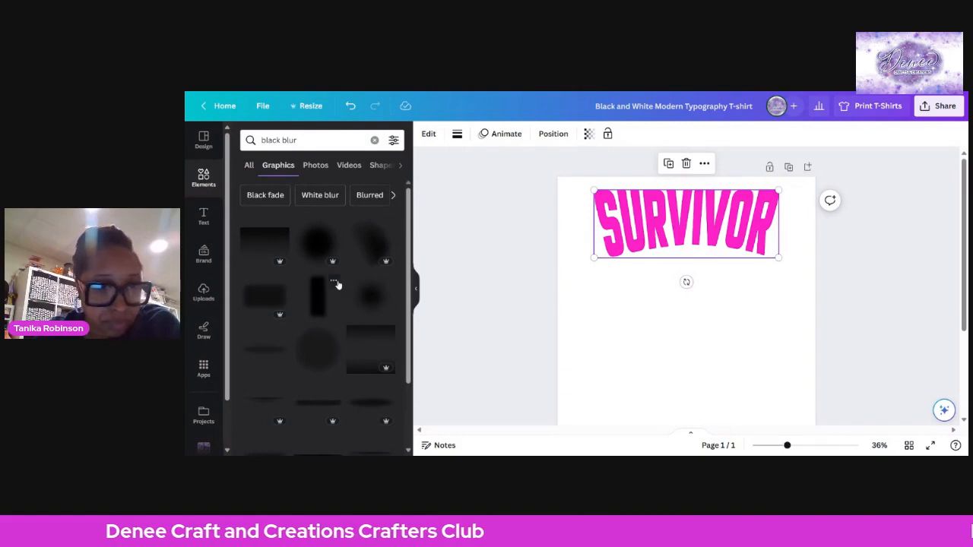
# Try a thin crescent-shaped blur, a dark oval blur and a lighter oval blur on the page, deleting each one
pyautogui.scroll(-2, 311, 243)
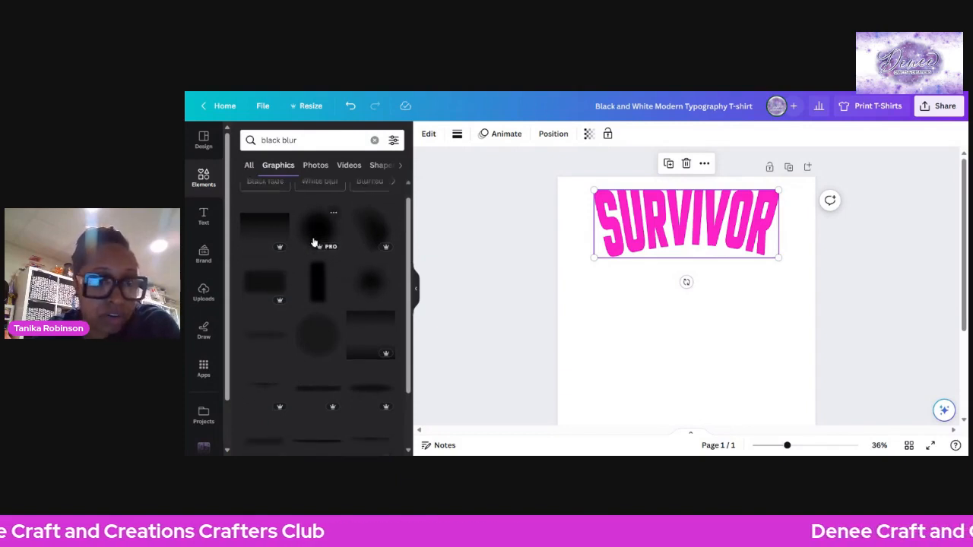
pyautogui.scroll(-2, 334, 258)
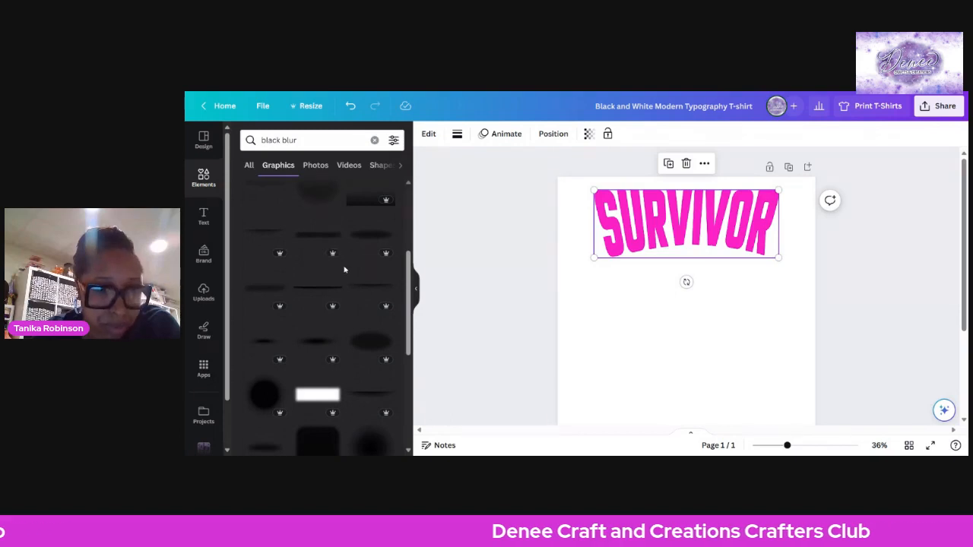
pyautogui.click(383, 408)
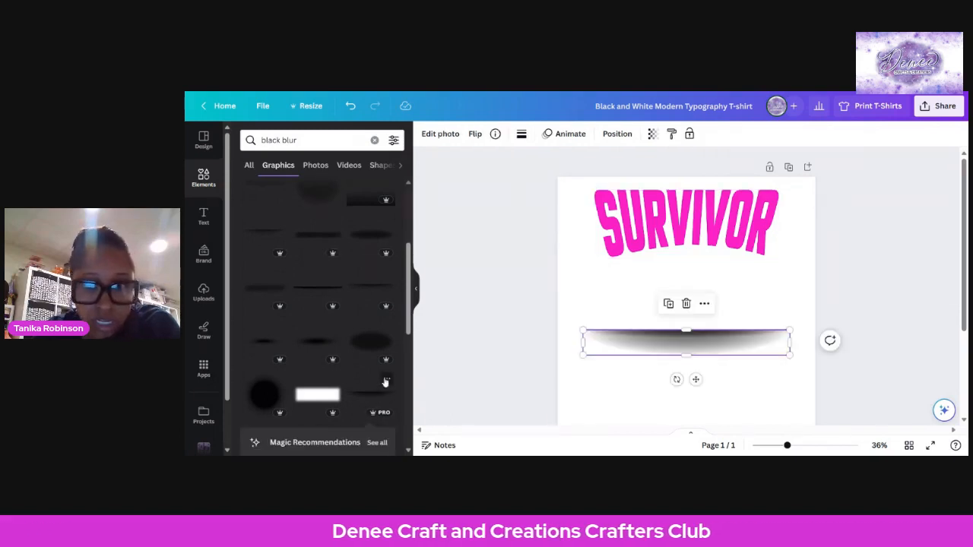
pyautogui.click(686, 305)
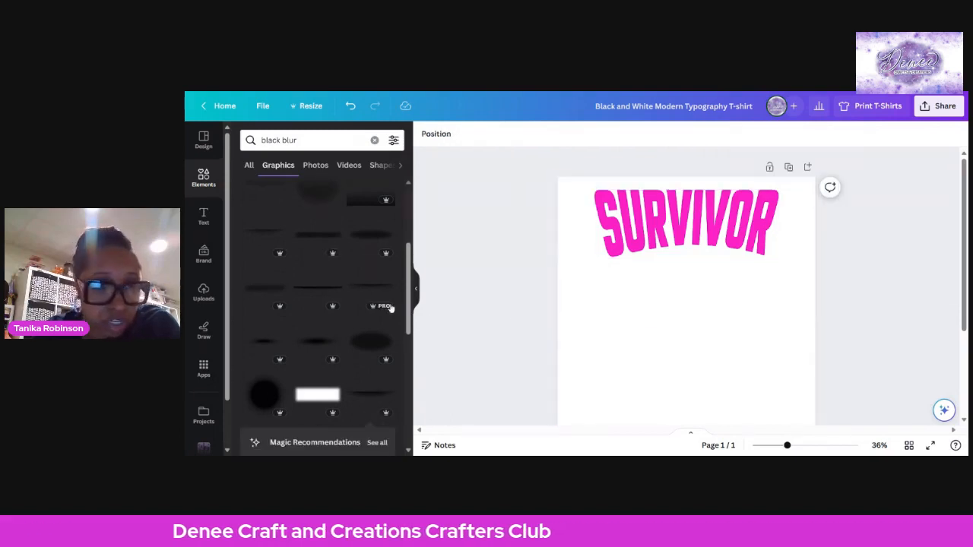
pyautogui.click(363, 237)
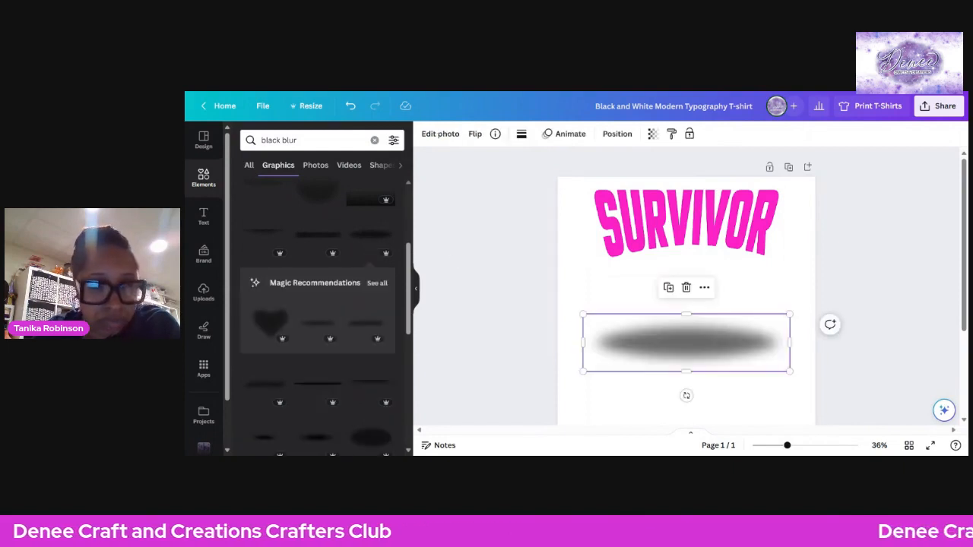
pyautogui.click(686, 288)
pyautogui.scroll(1, 323, 250)
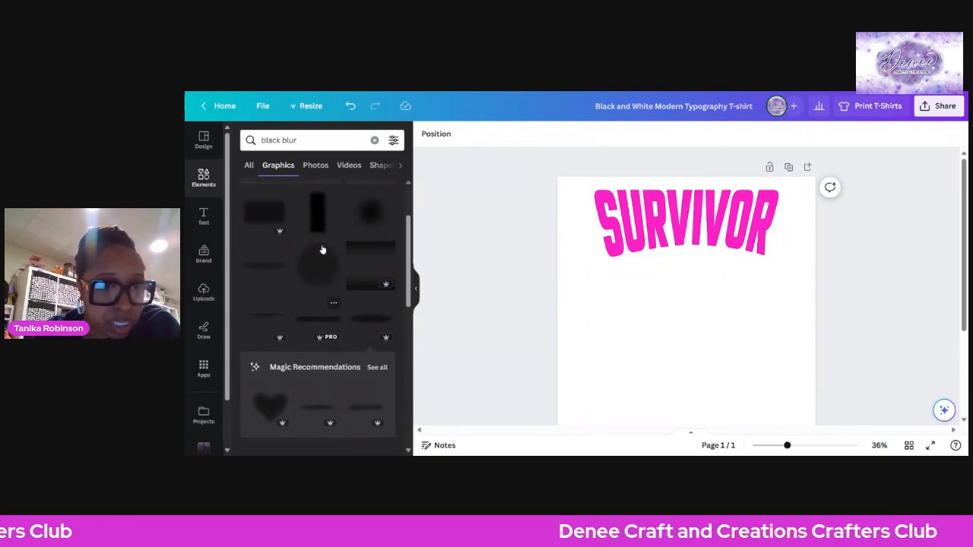
pyautogui.click(264, 273)
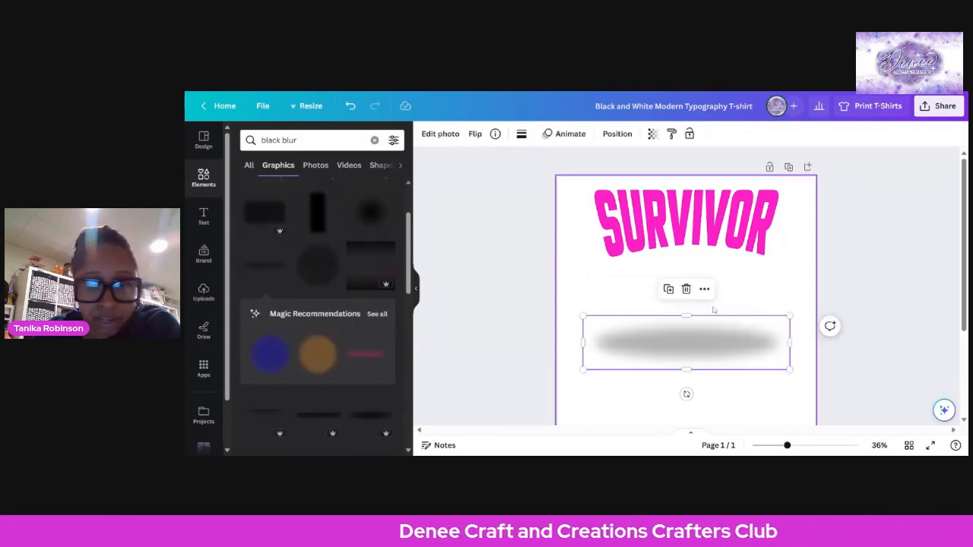
pyautogui.click(686, 289)
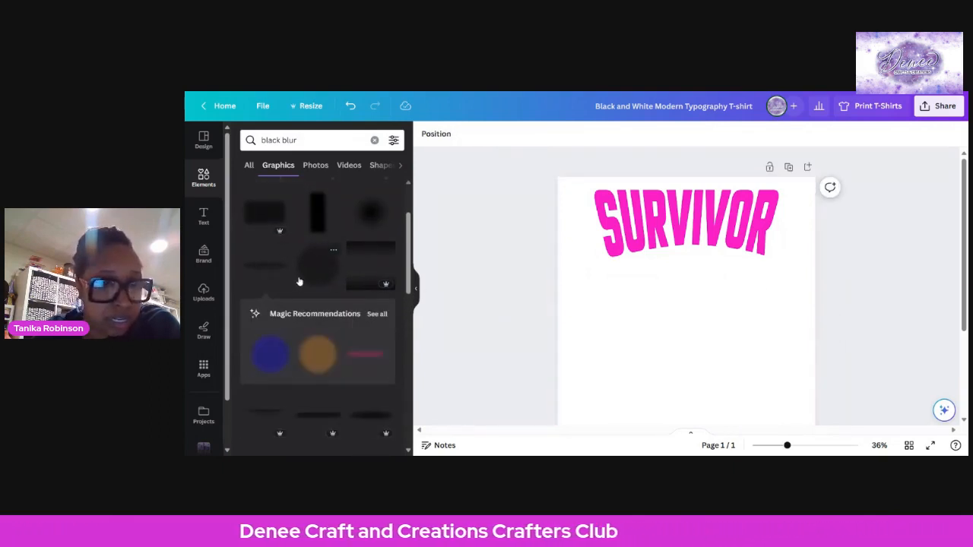
# Add the oval blur with a dark center and soft edges, and place it on the lower-left part of the page
pyautogui.scroll(2, 313, 260)
pyautogui.scroll(-5, 313, 261)
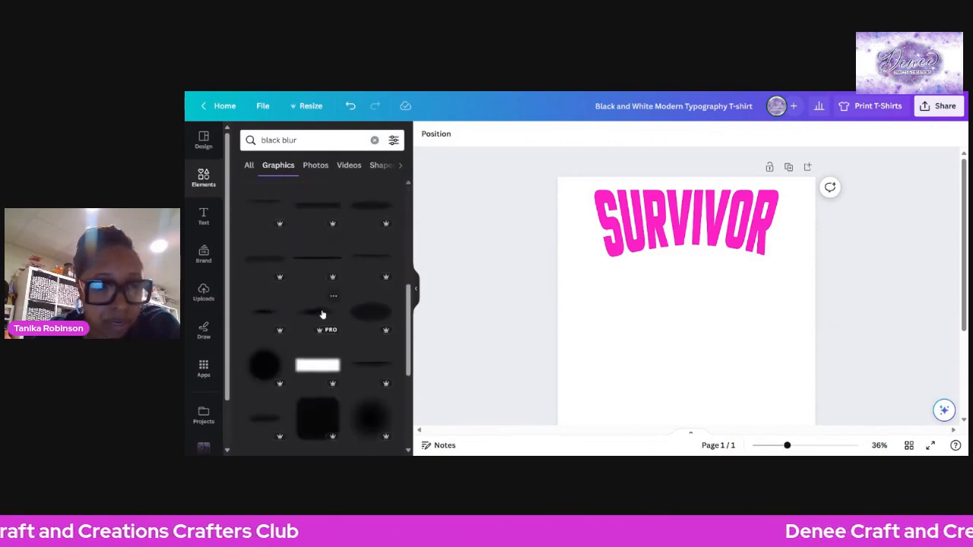
pyautogui.click(322, 314)
pyautogui.moveTo(683, 346); pyautogui.dragTo(675, 262)
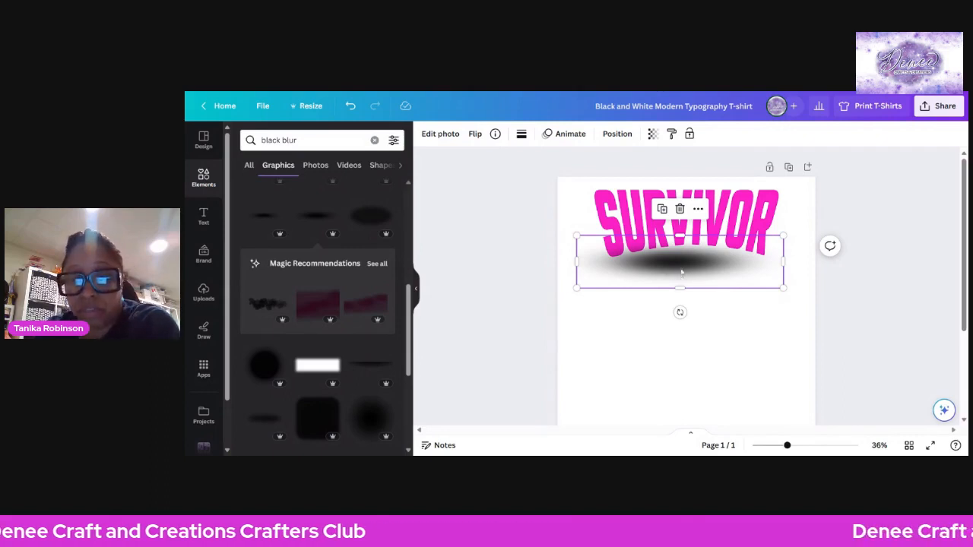
pyautogui.moveTo(672, 275); pyautogui.dragTo(629, 408)
# Duplicate the SURVIVOR lettering several times and stack the copies down the lower half of the page, leaving one at the top
pyautogui.click(669, 205)
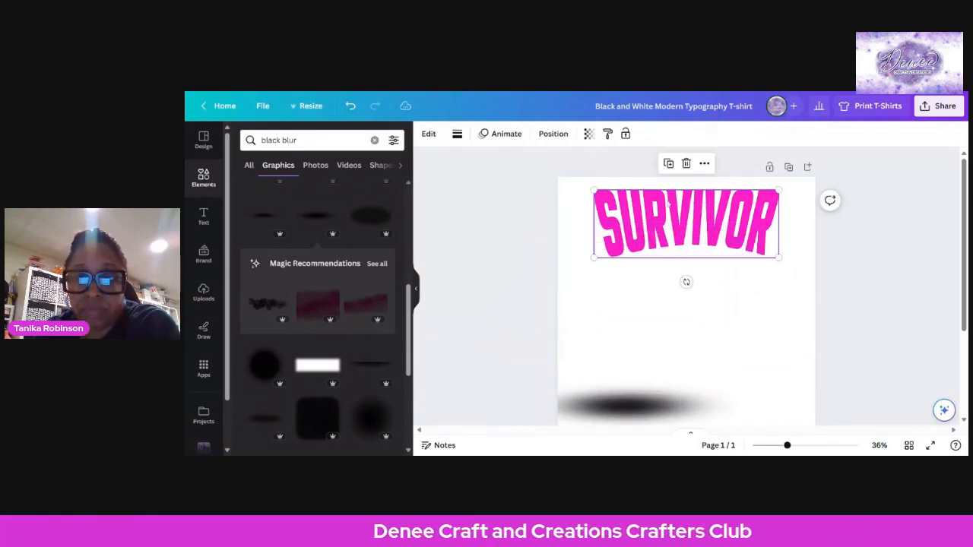
pyautogui.click(668, 165)
pyautogui.moveTo(673, 232); pyautogui.dragTo(661, 371)
pyautogui.moveTo(682, 219); pyautogui.dragTo(683, 336)
pyautogui.click(685, 228)
pyautogui.moveTo(686, 228); pyautogui.dragTo(684, 359)
pyautogui.scroll(-2, 680, 362)
pyautogui.moveTo(681, 254); pyautogui.dragTo(683, 305)
pyautogui.moveTo(678, 202); pyautogui.dragTo(679, 254)
pyautogui.scroll(2, 679, 254)
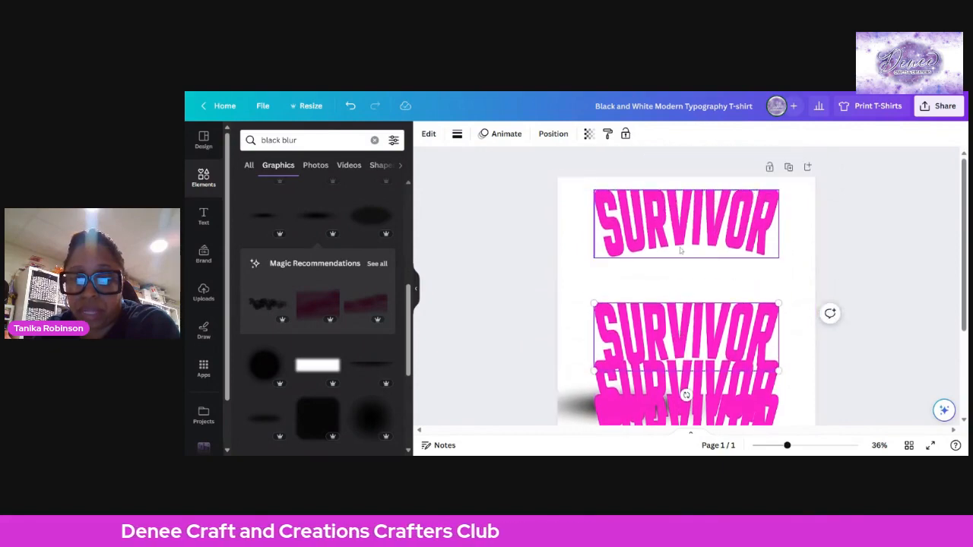
pyautogui.click(669, 234)
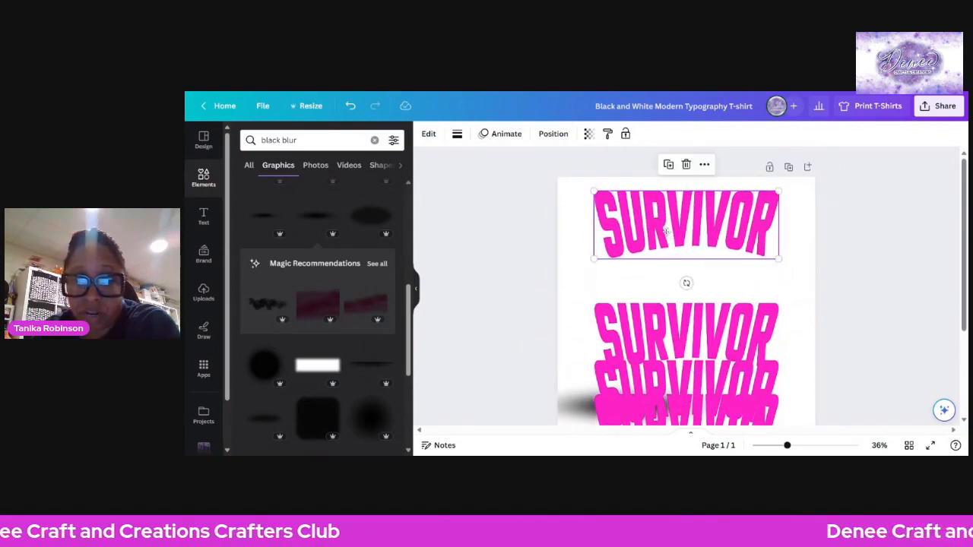
# Move the black blur over the lower half of the top SURVIVOR lettering and enlarge it beyond both sides of the page
pyautogui.moveTo(591, 377); pyautogui.dragTo(617, 250)
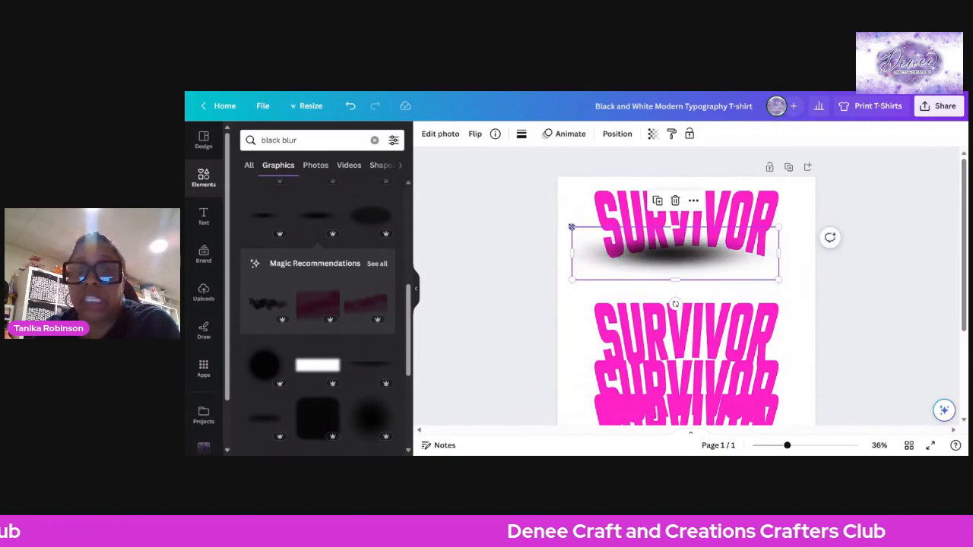
pyautogui.moveTo(570, 224); pyautogui.dragTo(486, 221)
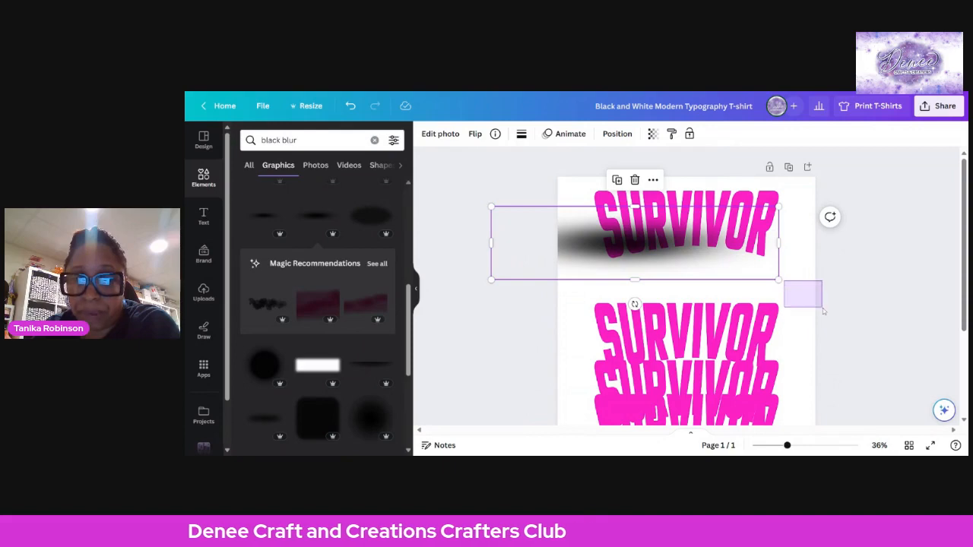
pyautogui.moveTo(785, 281); pyautogui.dragTo(775, 279)
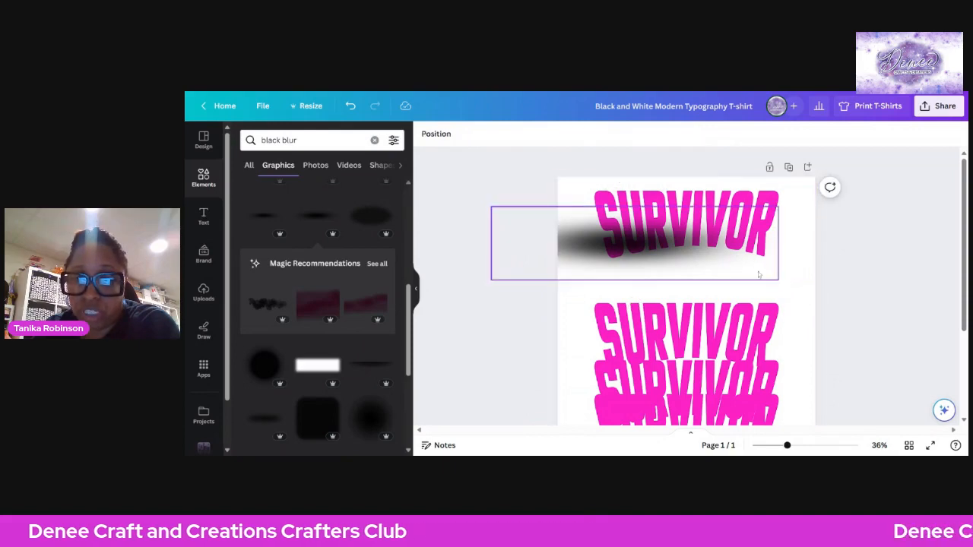
pyautogui.moveTo(778, 279); pyautogui.dragTo(881, 348)
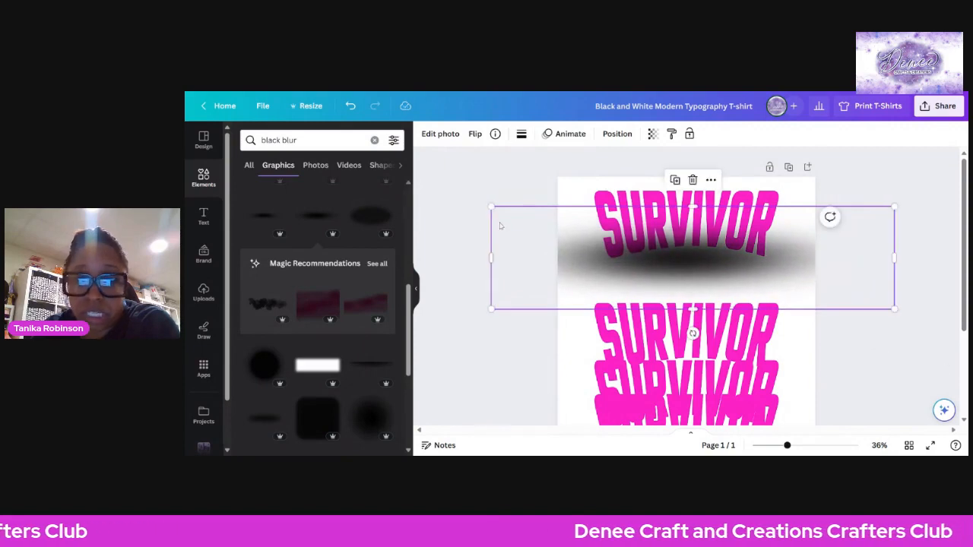
pyautogui.moveTo(491, 206); pyautogui.dragTo(477, 202)
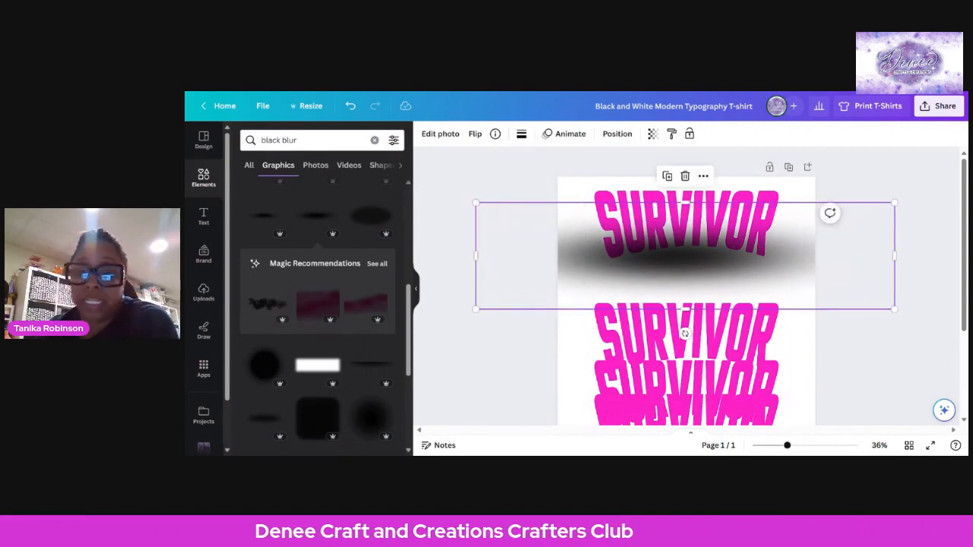
# Nudge the top SURVIVOR lettering up slightly and enlarge the black blur to about 27 in wide
pyautogui.click(609, 198)
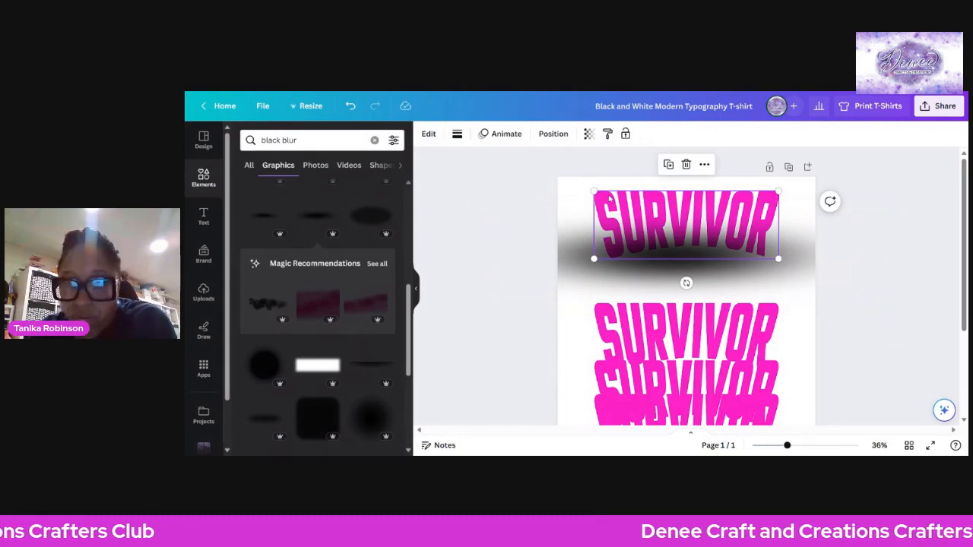
pyautogui.moveTo(609, 198); pyautogui.dragTo(608, 196)
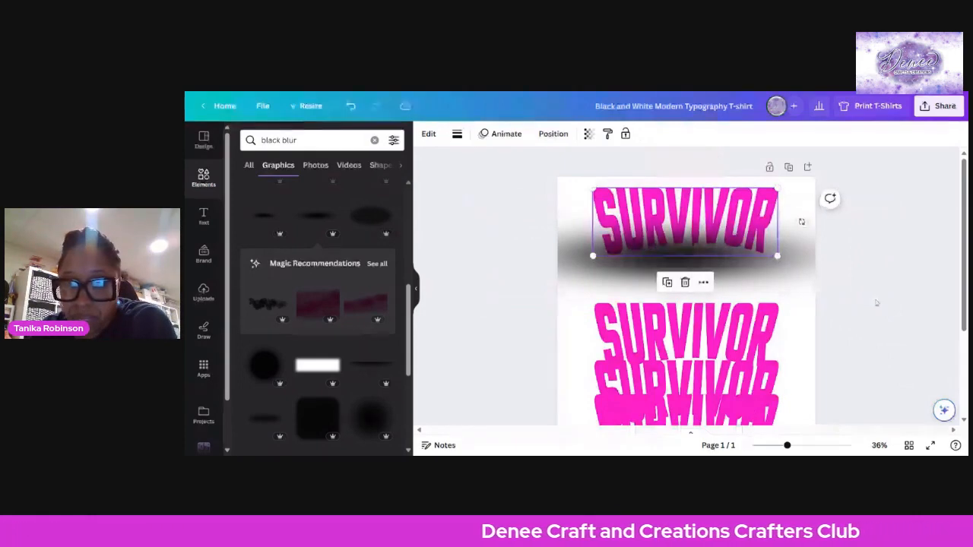
pyautogui.click(877, 304)
pyautogui.click(711, 262)
pyautogui.moveTo(894, 309); pyautogui.dragTo(949, 323)
pyautogui.moveTo(476, 203); pyautogui.dragTo(456, 195)
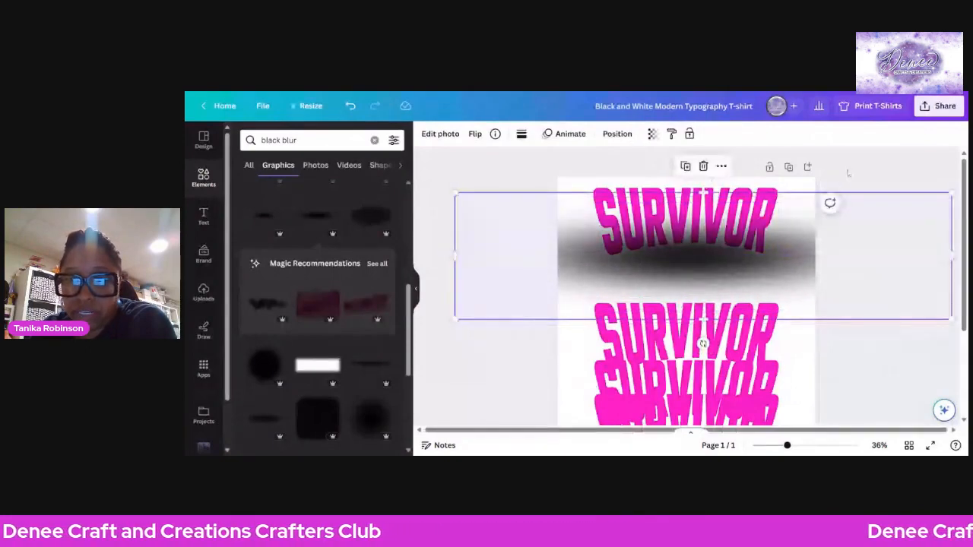
pyautogui.click(847, 174)
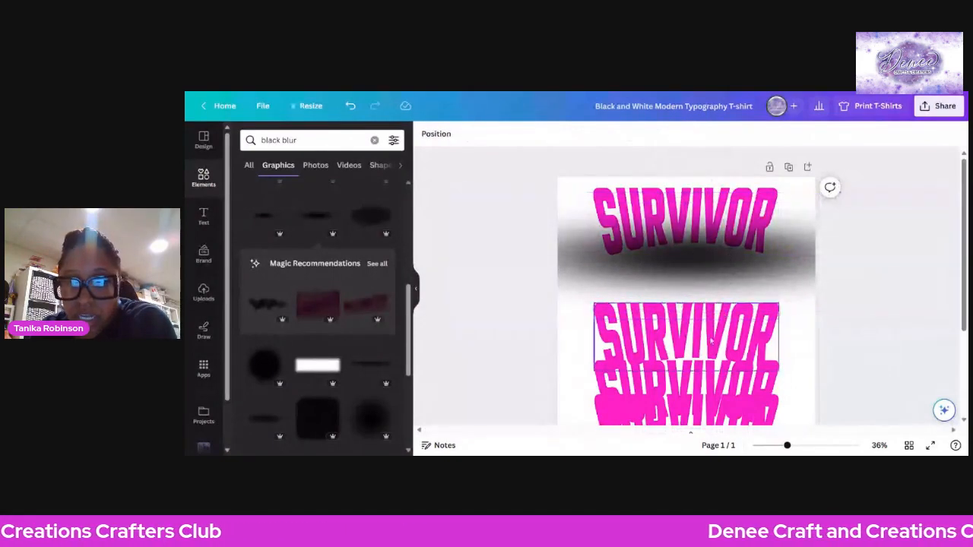
# Shift the uppermost SURVIVOR duplicate slightly left and raise the black blur a little over the top lettering
pyautogui.moveTo(703, 343); pyautogui.dragTo(683, 338)
pyautogui.moveTo(686, 251); pyautogui.dragTo(679, 241)
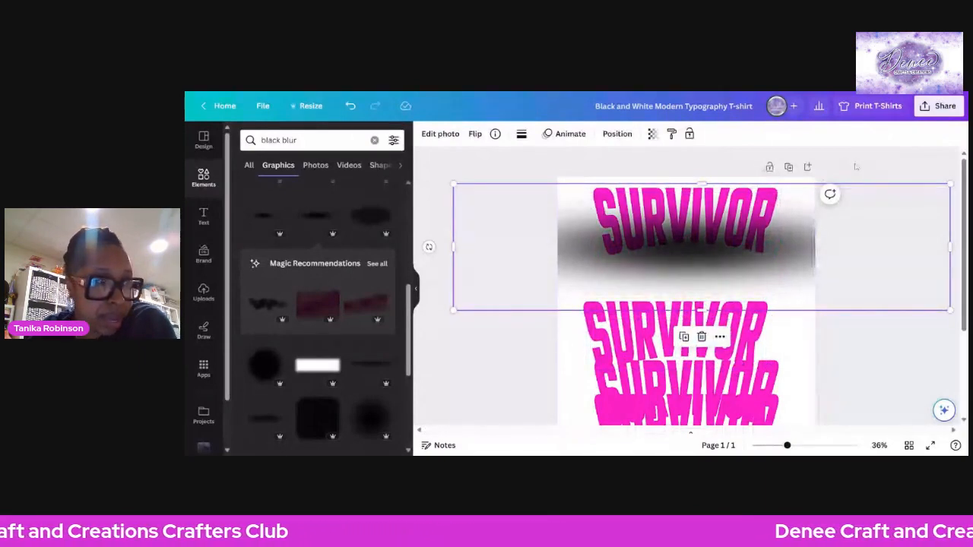
pyautogui.click(851, 174)
# Move the uppermost SURVIVOR duplicate up to overlap the top lettering's lower edge and shrink it to about 60% of the page width
pyautogui.moveTo(700, 333); pyautogui.dragTo(701, 273)
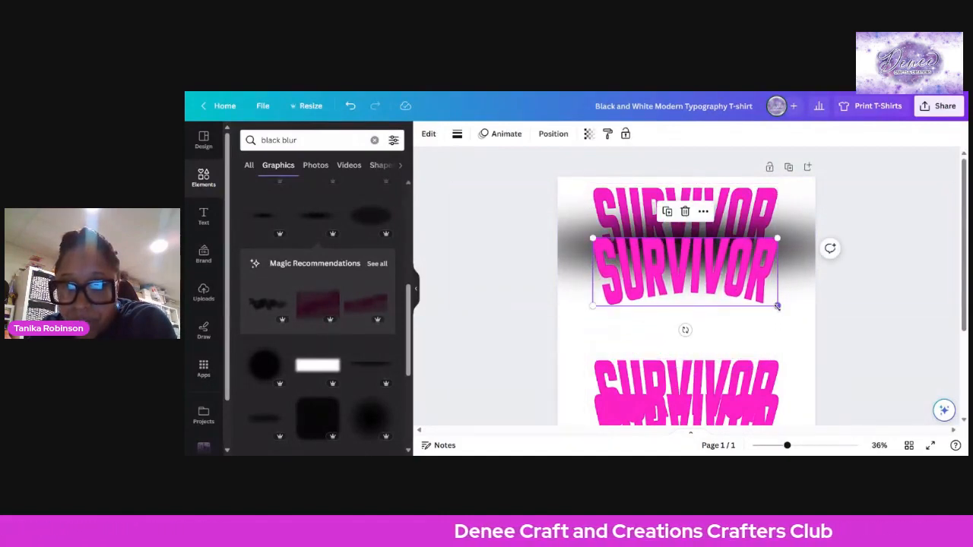
pyautogui.moveTo(777, 305); pyautogui.dragTo(759, 299)
pyautogui.moveTo(592, 236); pyautogui.dragTo(606, 243)
pyautogui.moveTo(670, 271); pyautogui.dragTo(668, 266)
# Examine the black blur's arrange options and its place in the layer order among the SURVIVOR words
pyautogui.click(623, 196)
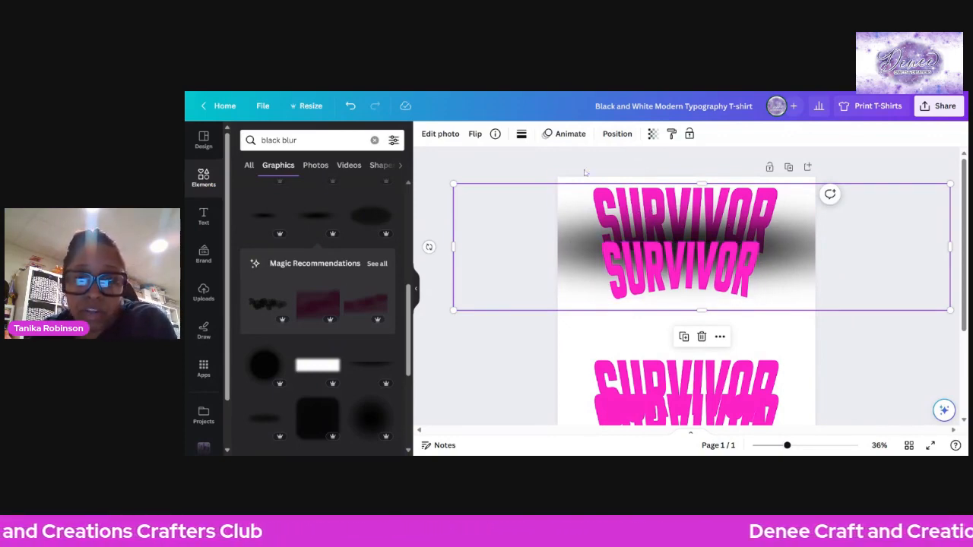
pyautogui.click(616, 135)
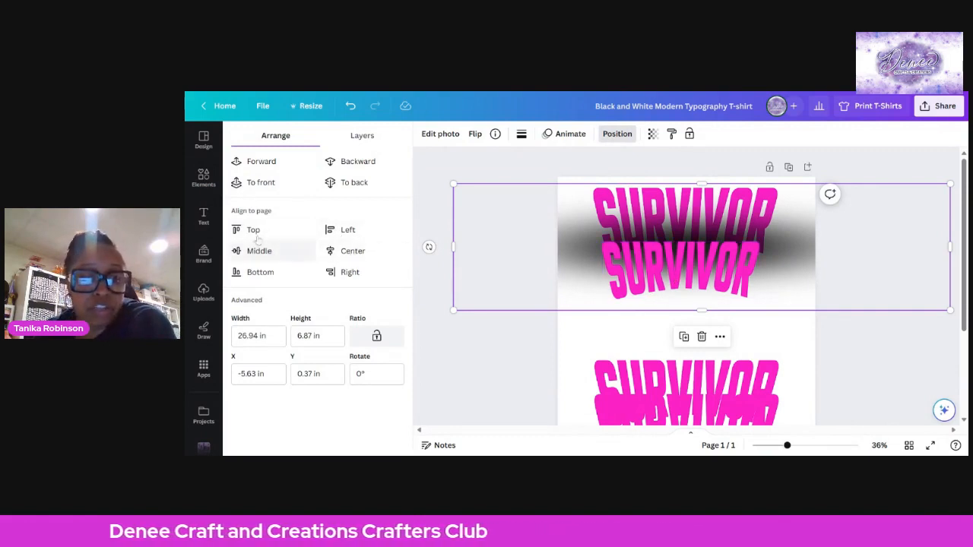
pyautogui.click(362, 137)
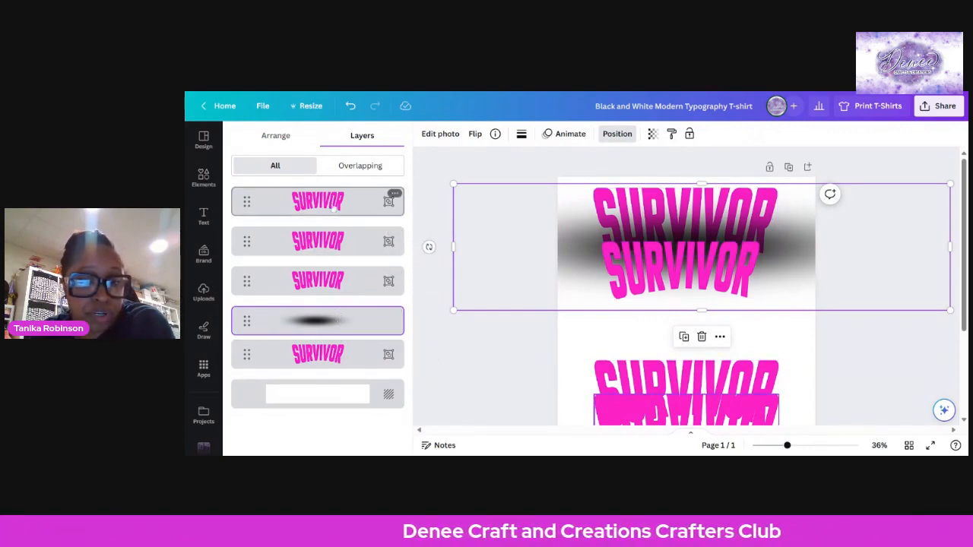
pyautogui.click(276, 135)
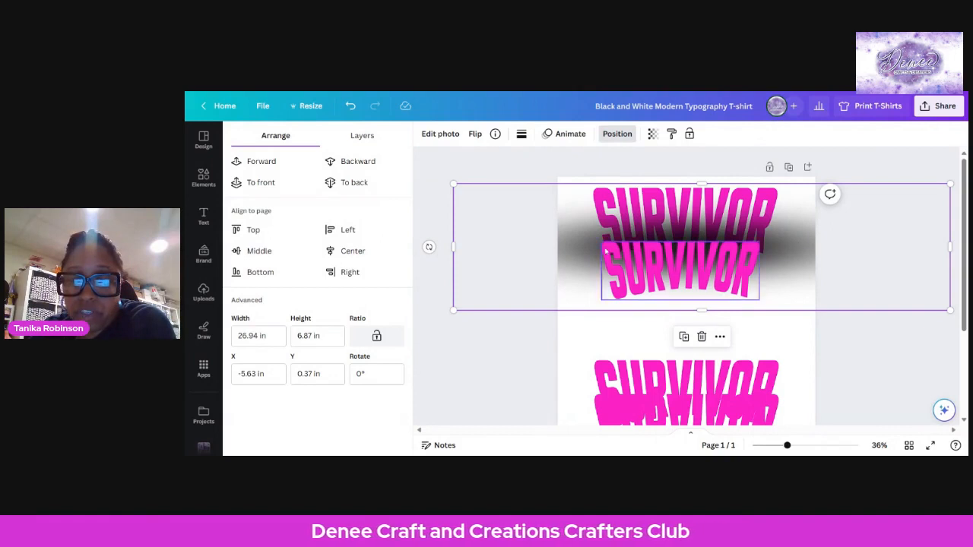
pyautogui.click(893, 294)
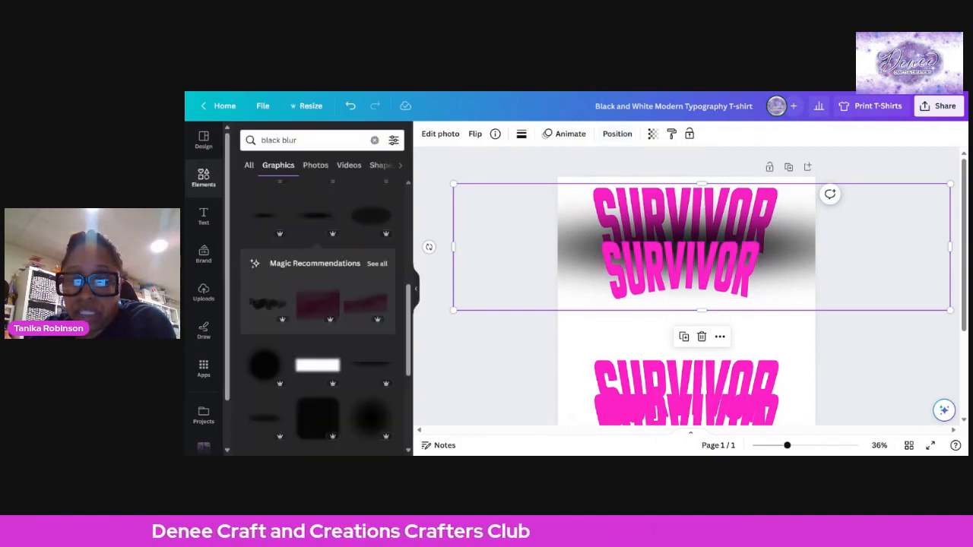
pyautogui.click(890, 348)
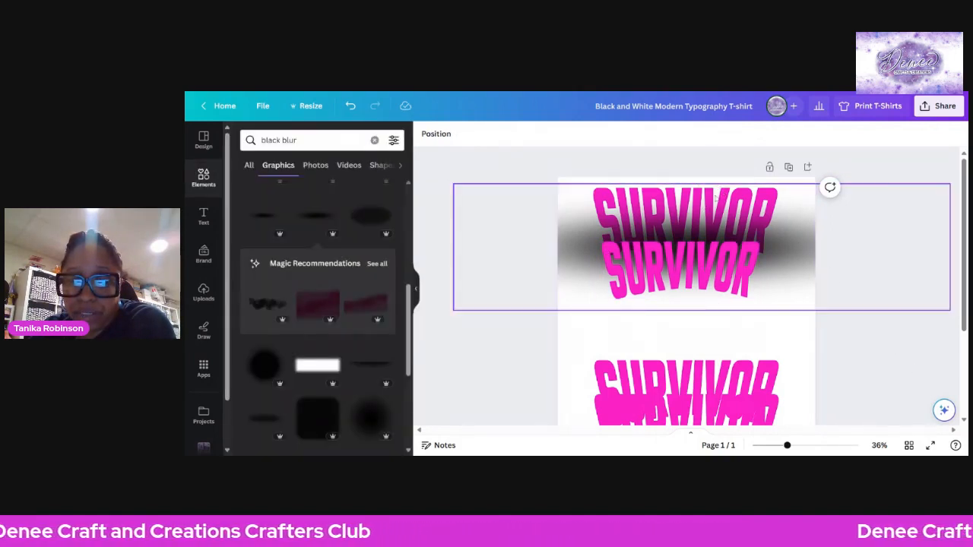
# Try different heights for the black blur and the smaller second SURVIVOR beneath the top lettering
pyautogui.moveTo(723, 195); pyautogui.dragTo(715, 209)
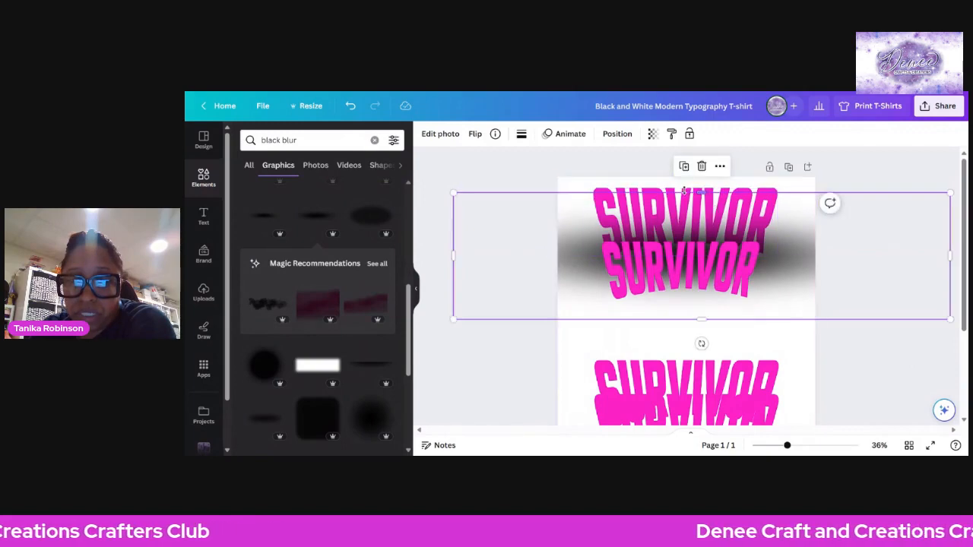
pyautogui.click(880, 173)
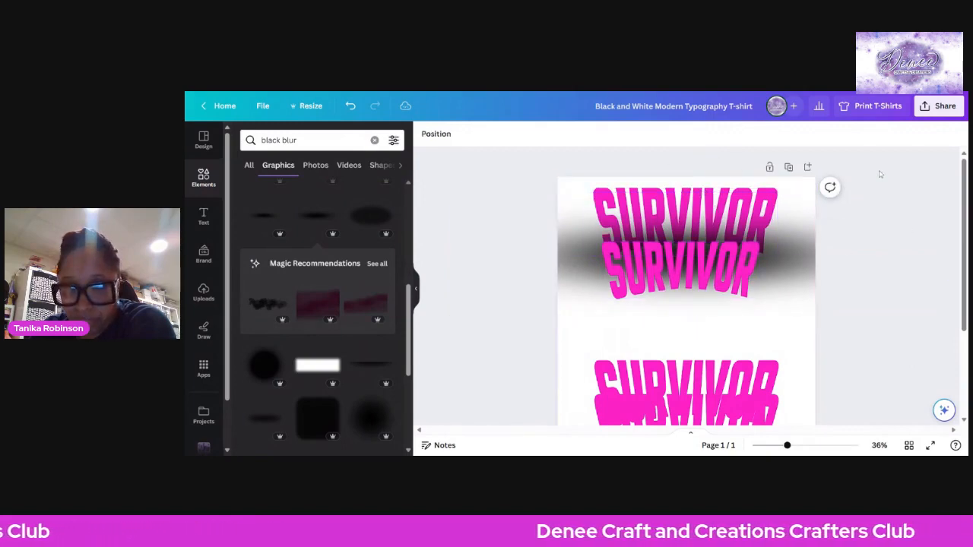
pyautogui.moveTo(714, 281); pyautogui.dragTo(716, 308)
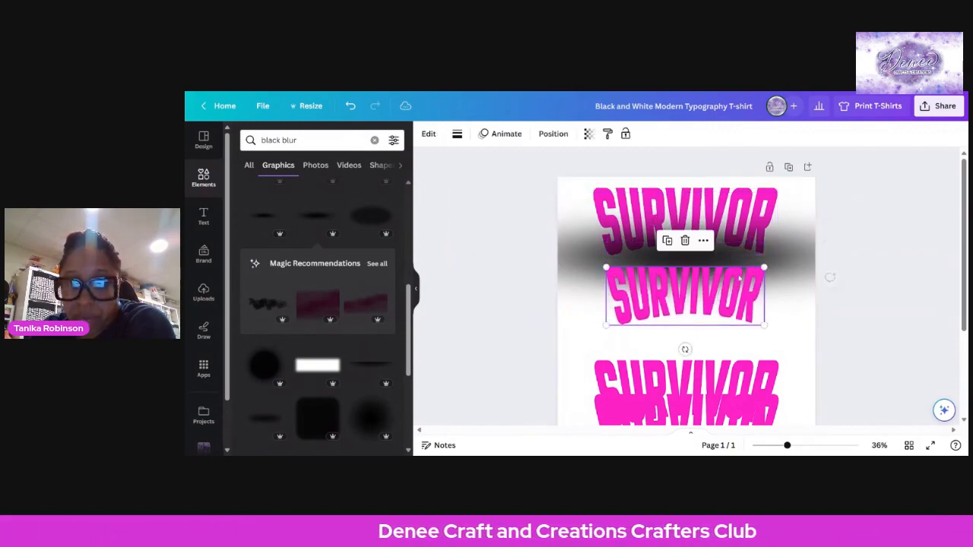
pyautogui.click(722, 254)
pyautogui.moveTo(722, 253); pyautogui.dragTo(720, 242)
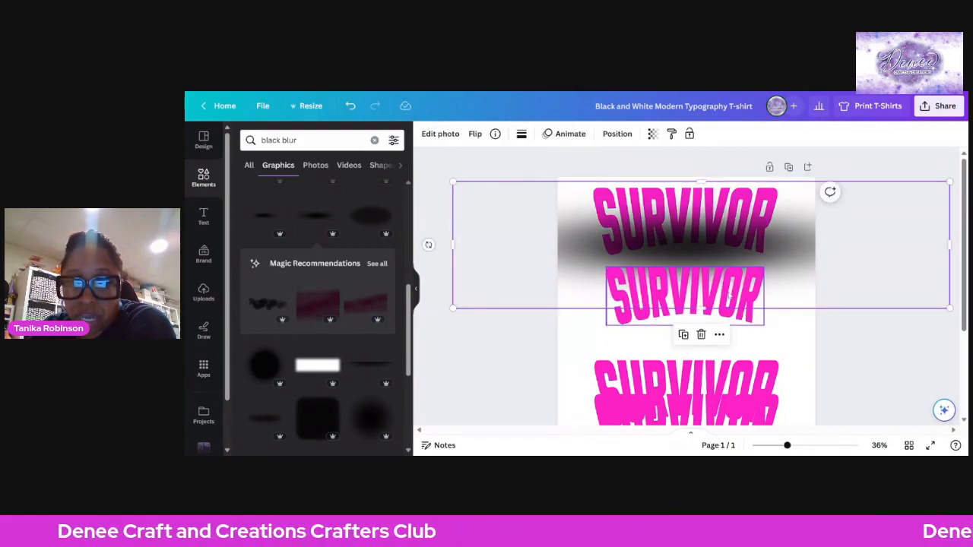
pyautogui.moveTo(730, 294)
pyautogui.mouseDown()
pyautogui.moveTo(727, 282)
pyautogui.moveTo(734, 316)
pyautogui.moveTo(731, 281)
pyautogui.mouseUp()
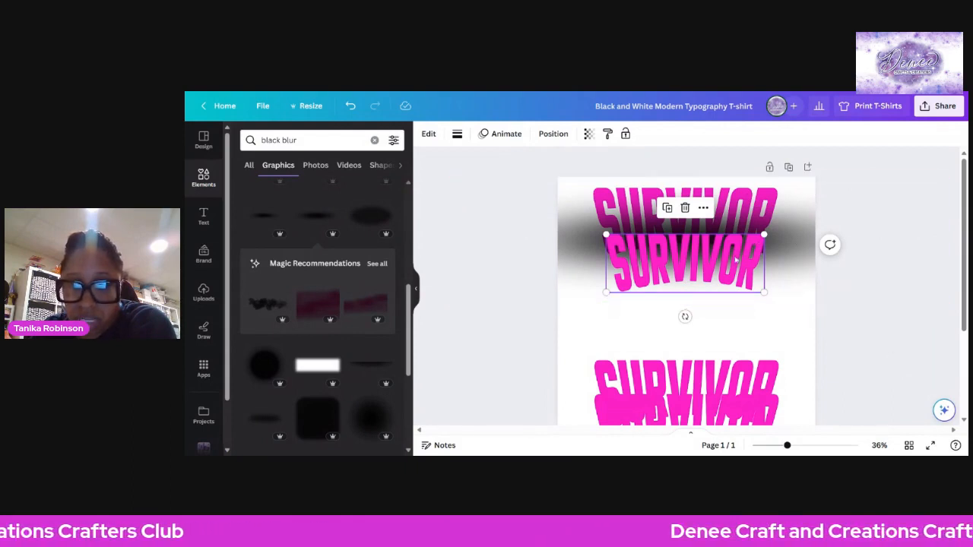
# Move the second SURVIVOR down to just above the third, bring the black blur forward and lower it slightly over the top lettering
pyautogui.moveTo(728, 272); pyautogui.dragTo(727, 345)
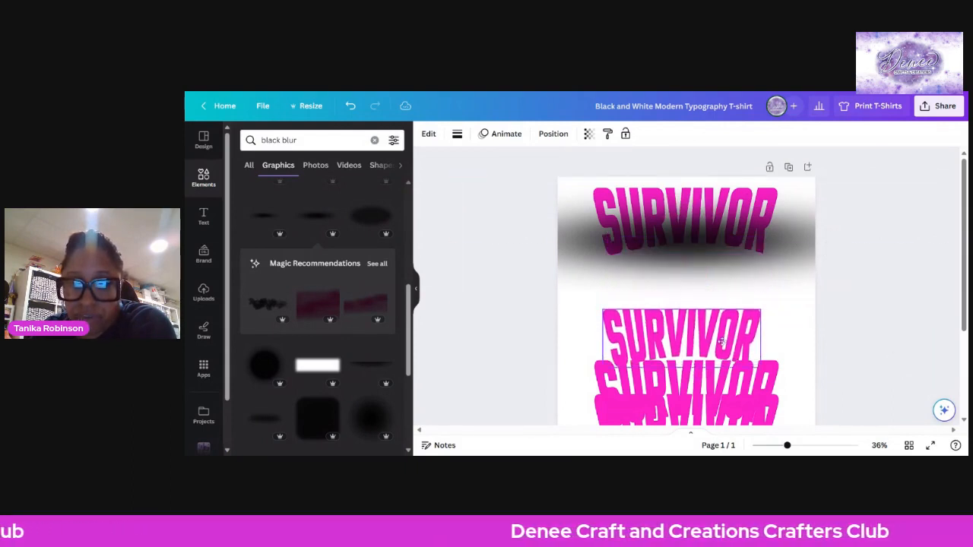
pyautogui.click(709, 263)
pyautogui.moveTo(709, 262); pyautogui.dragTo(709, 251)
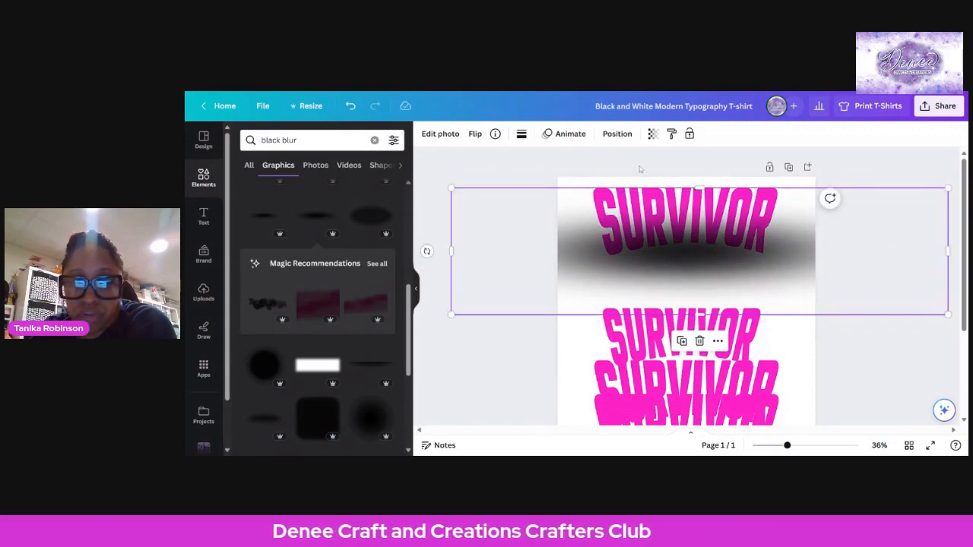
pyautogui.click(617, 134)
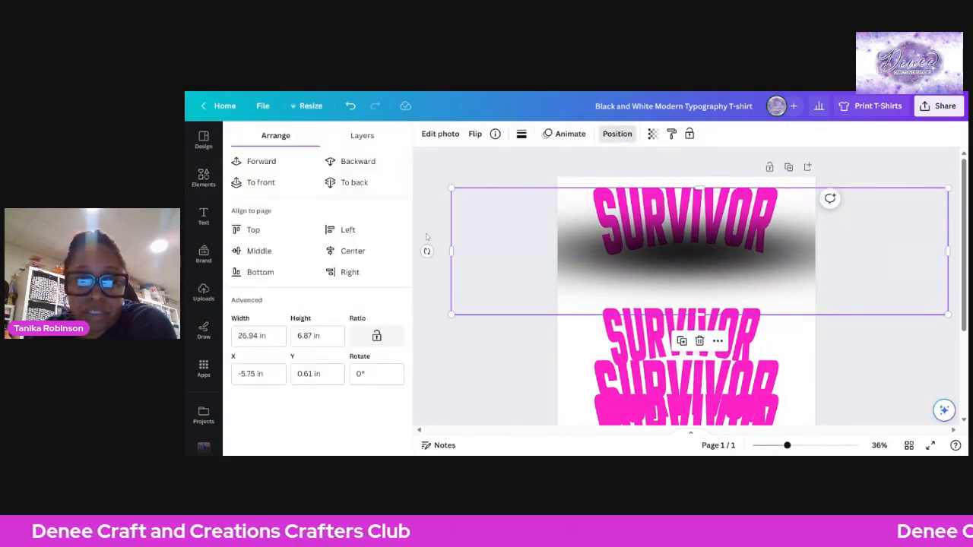
pyautogui.click(263, 163)
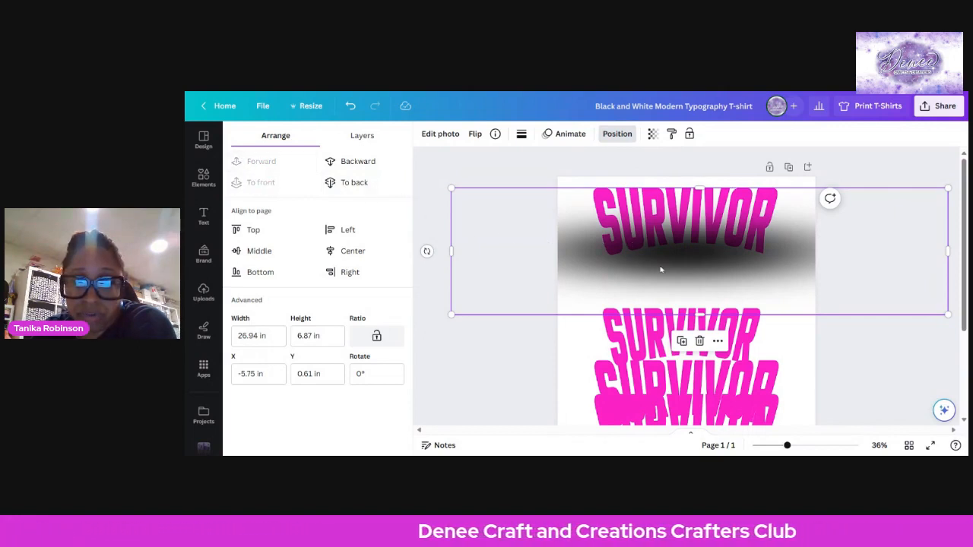
pyautogui.moveTo(660, 269)
pyautogui.mouseDown()
pyautogui.moveTo(662, 281)
pyautogui.moveTo(663, 273)
pyautogui.mouseUp()
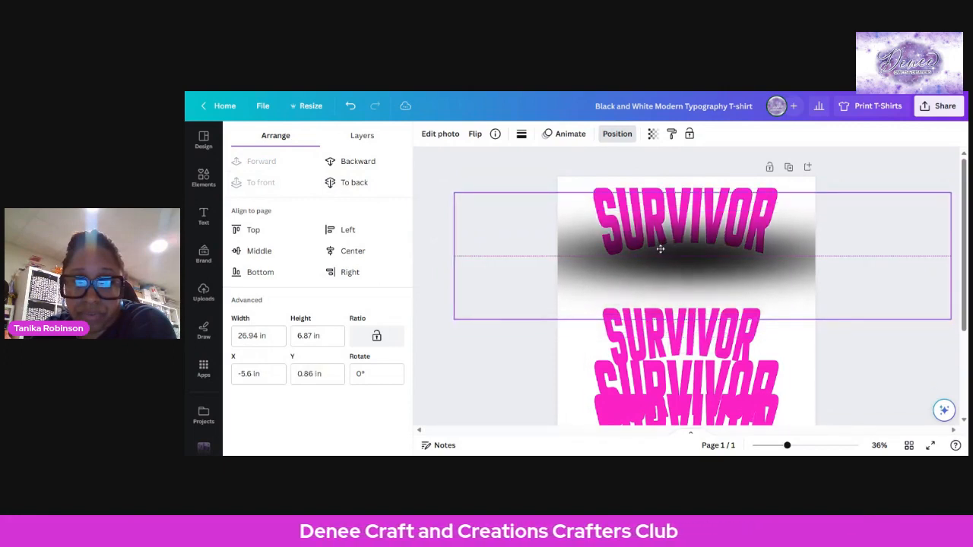
# Bring the top SURVIVOR to the front and raise the black blur slightly behind its lower half
pyautogui.moveTo(637, 195); pyautogui.dragTo(635, 201)
pyautogui.click(650, 196)
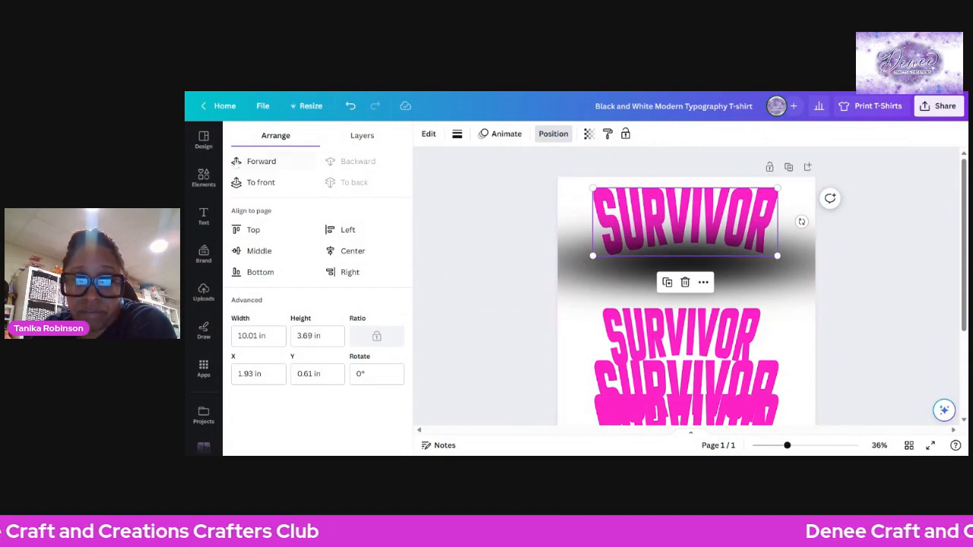
pyautogui.click(261, 182)
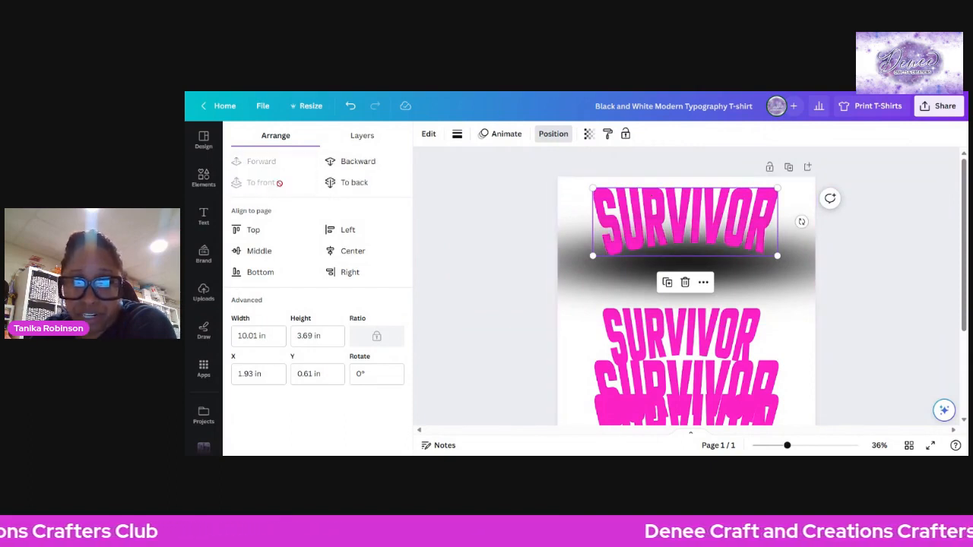
pyautogui.click(893, 237)
pyautogui.moveTo(755, 280); pyautogui.dragTo(753, 264)
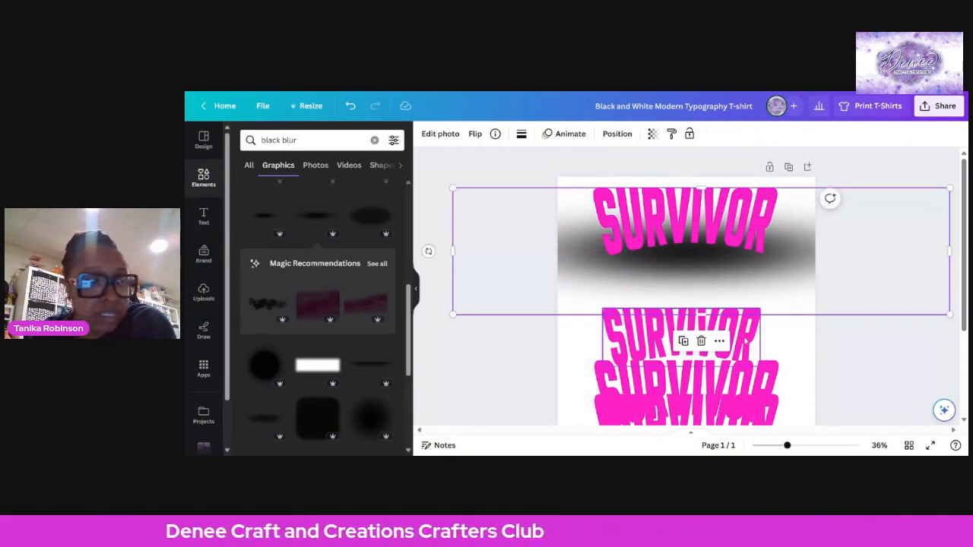
# Move the smaller second SURVIVOR up to overlap the top lettering's lower edge, horizontally near the page centre, and bring it to the front
pyautogui.moveTo(744, 343); pyautogui.dragTo(749, 265)
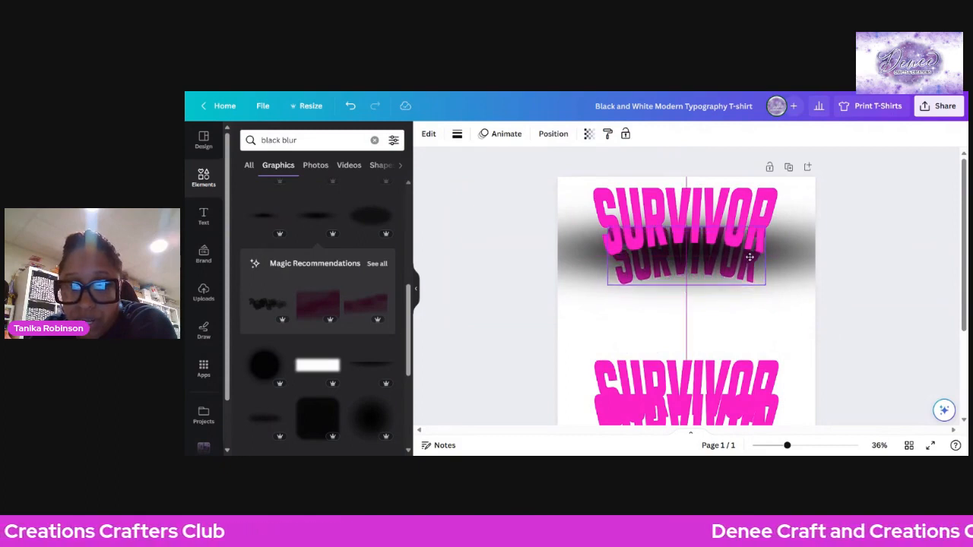
pyautogui.moveTo(750, 256); pyautogui.dragTo(749, 257)
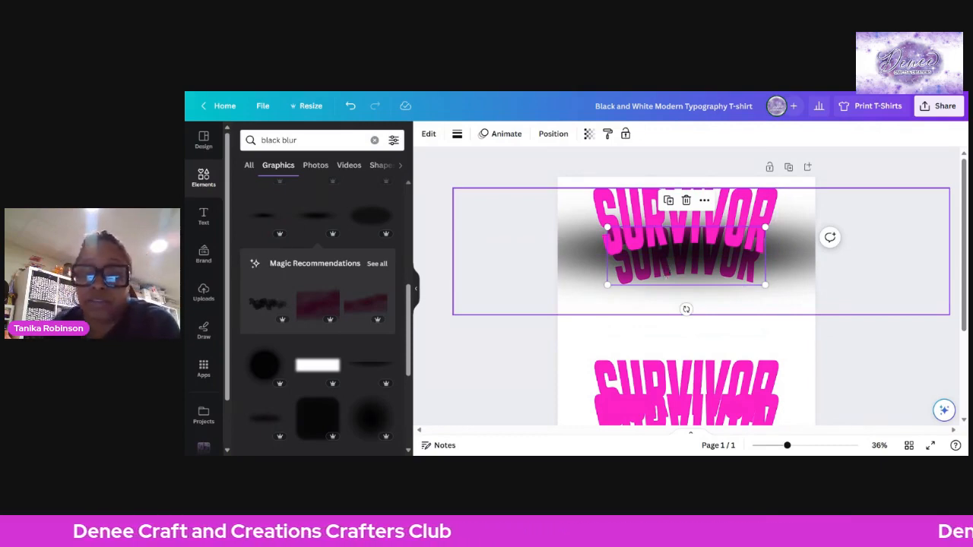
pyautogui.click(554, 135)
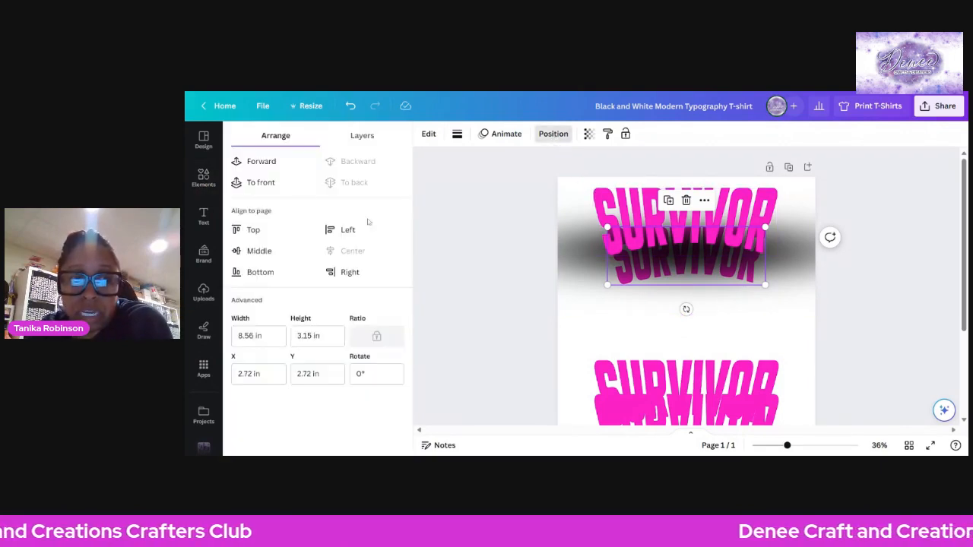
pyautogui.click(261, 184)
pyautogui.moveTo(678, 257)
pyautogui.mouseDown()
pyautogui.moveTo(676, 268)
pyautogui.moveTo(676, 258)
pyautogui.mouseUp()
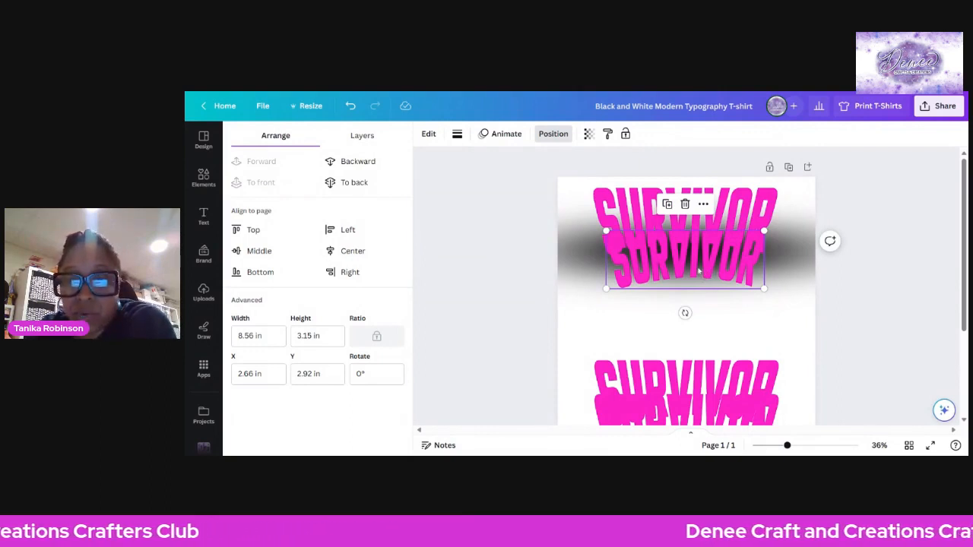
# Bring the black blur forward one layer so it shades the top SURVIVOR but stays behind the second one
pyautogui.click(798, 251)
pyautogui.click(247, 166)
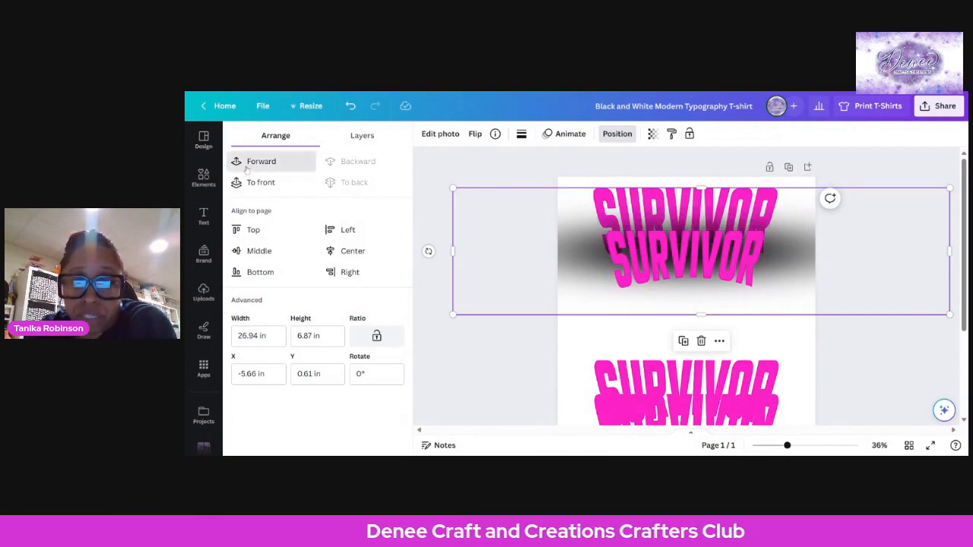
pyautogui.click(919, 352)
pyautogui.click(716, 296)
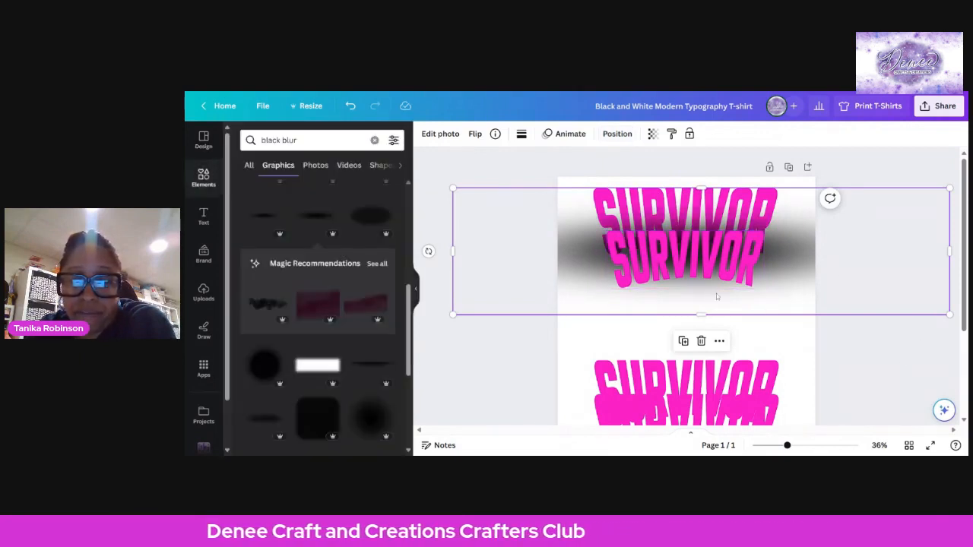
pyautogui.click(901, 355)
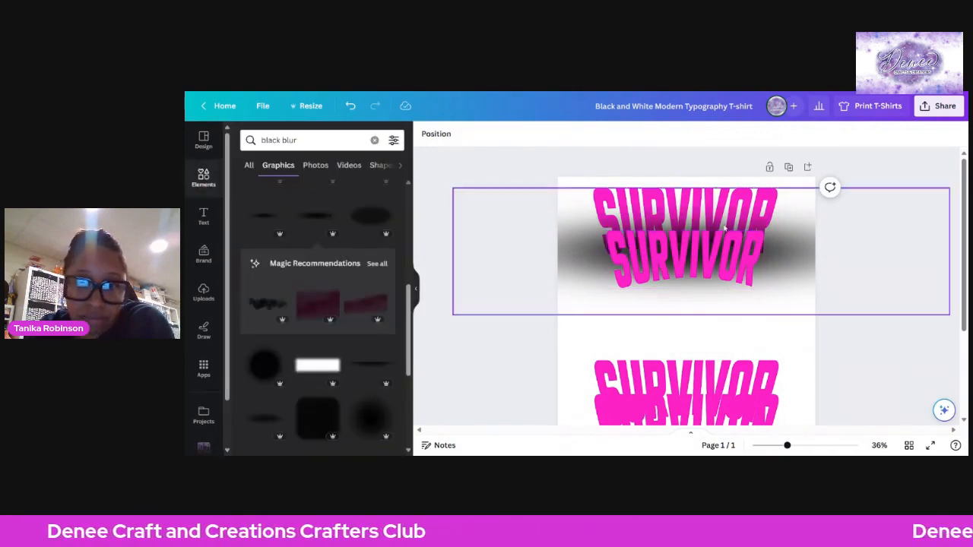
# Duplicate the black blur, move the copy down over the lower half of the second SURVIVOR, and trim its lower edge
pyautogui.click(677, 252)
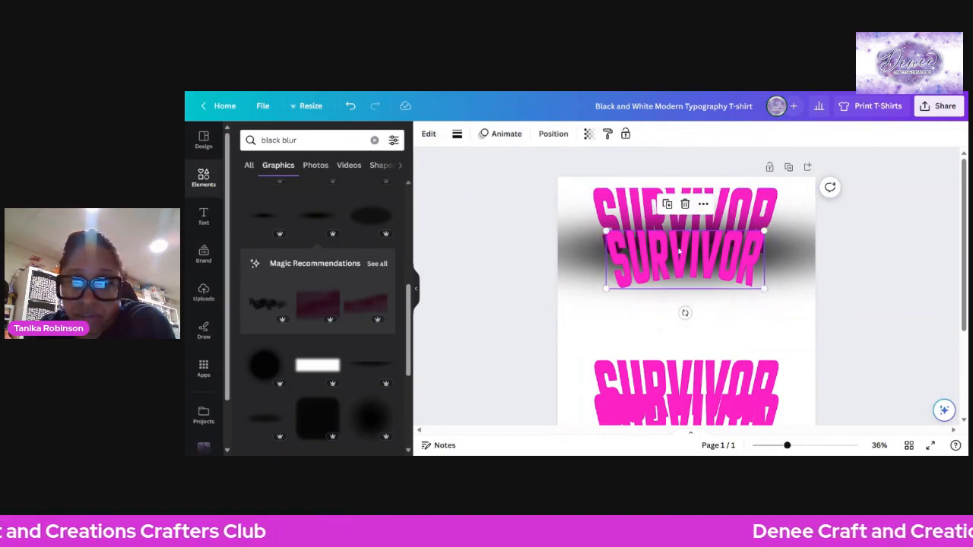
pyautogui.click(807, 282)
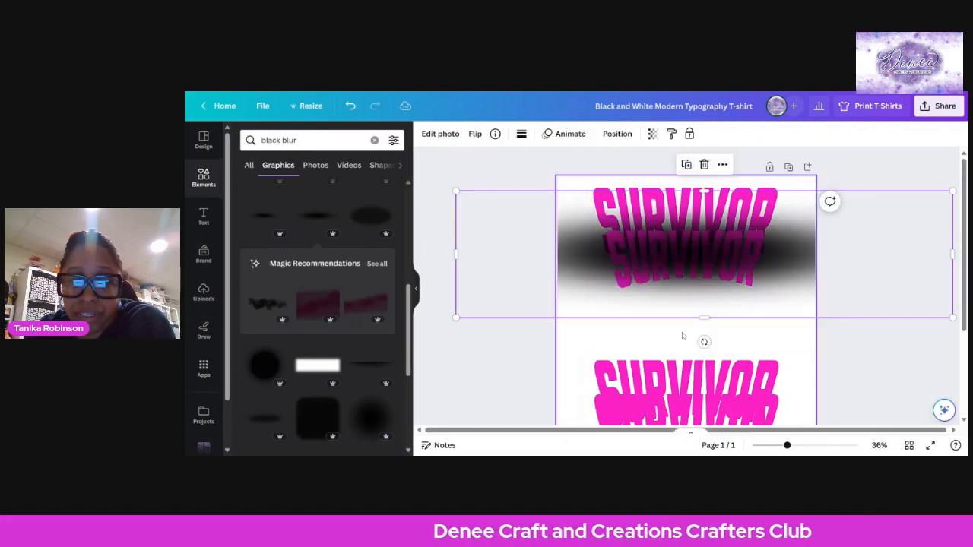
pyautogui.moveTo(671, 256); pyautogui.dragTo(668, 287)
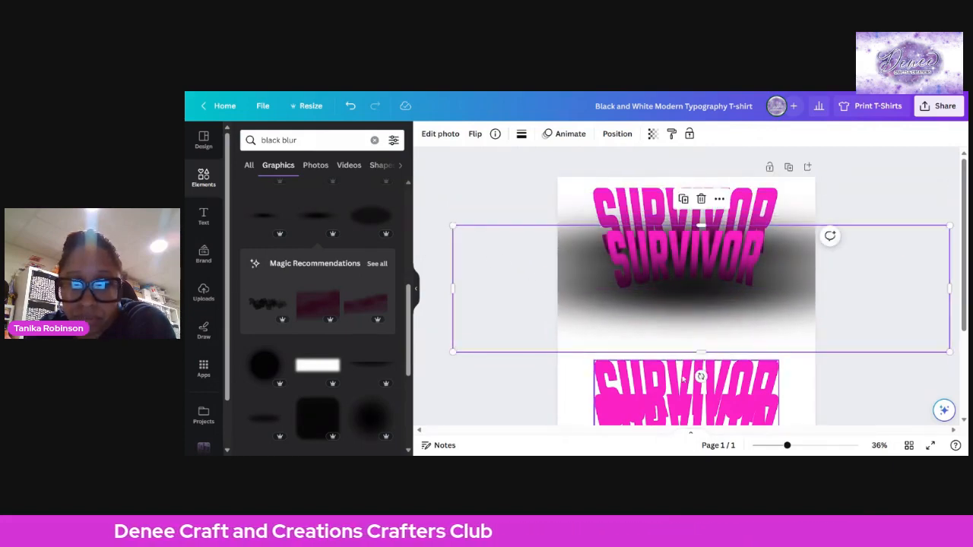
pyautogui.moveTo(700, 351); pyautogui.dragTo(701, 327)
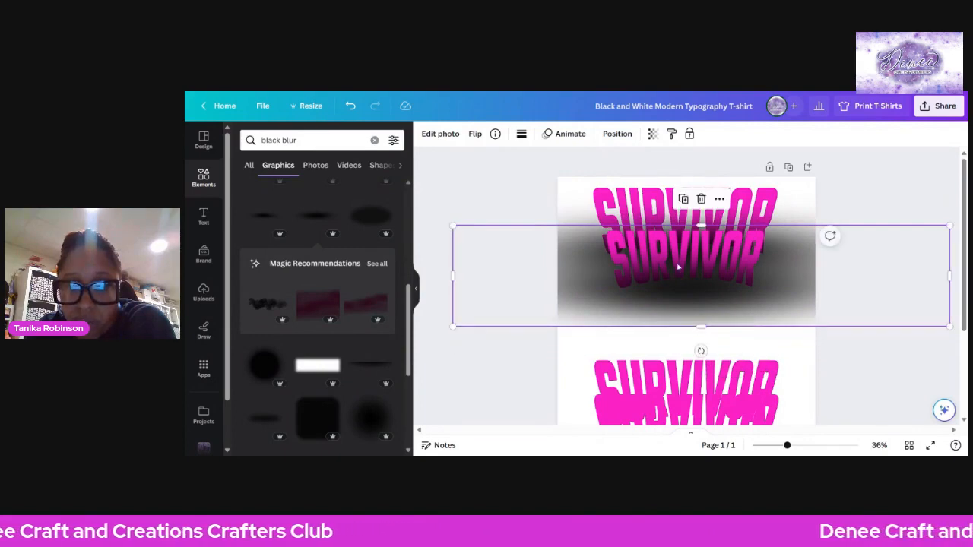
pyautogui.moveTo(683, 275); pyautogui.dragTo(750, 263)
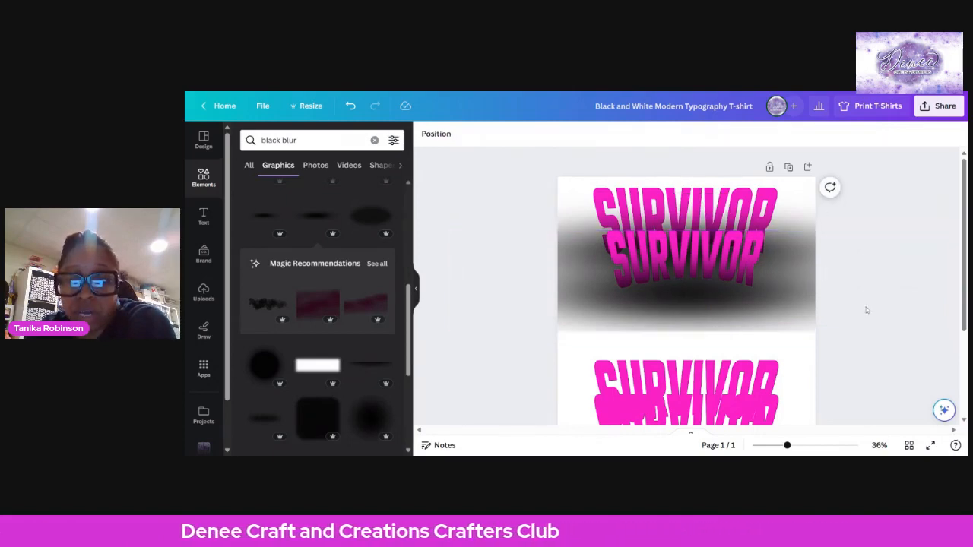
pyautogui.scroll(-2, 866, 307)
pyautogui.scroll(2, 701, 300)
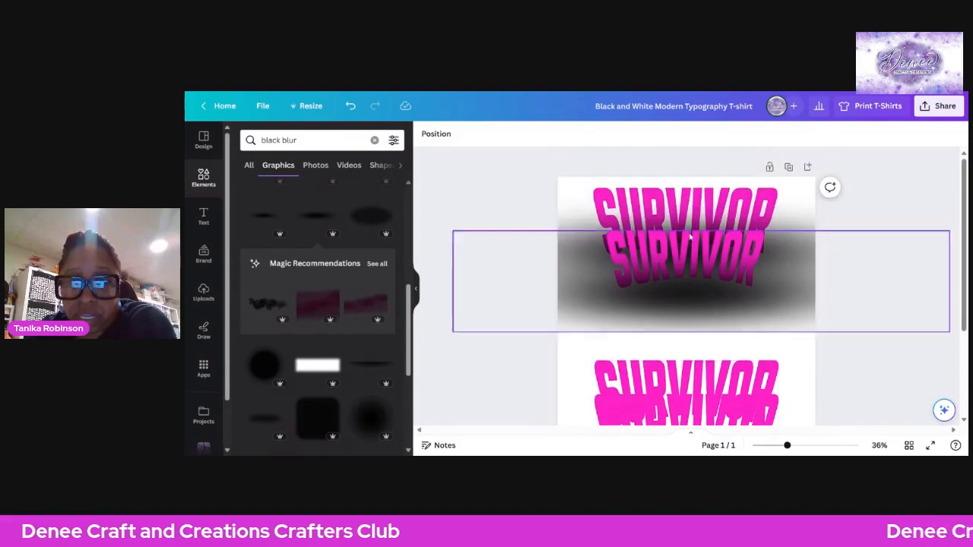
# Move the third SURVIVOR up to just below the second, centred on the page at about Y 5.31 in, and bring it to the front
pyautogui.click(691, 386)
pyautogui.moveTo(692, 386); pyautogui.dragTo(685, 298)
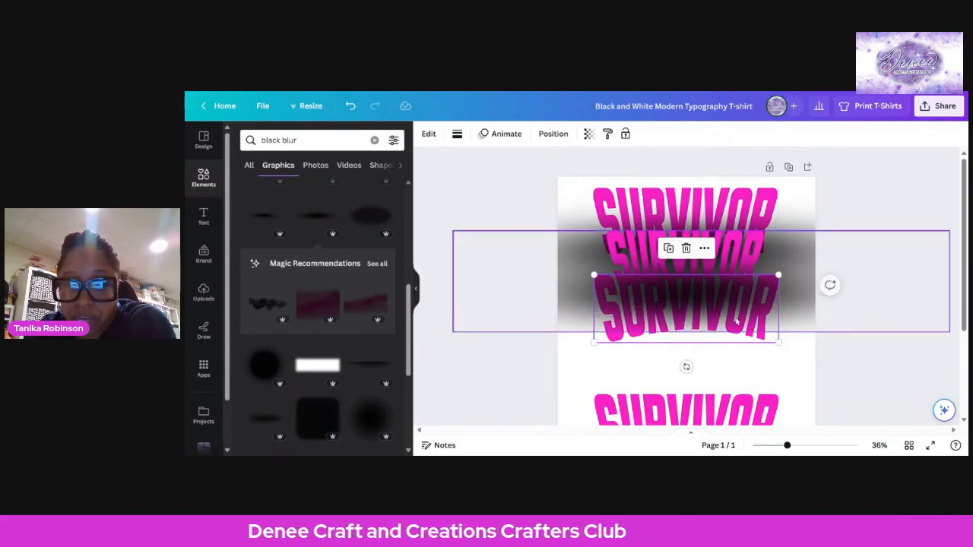
pyautogui.click(553, 134)
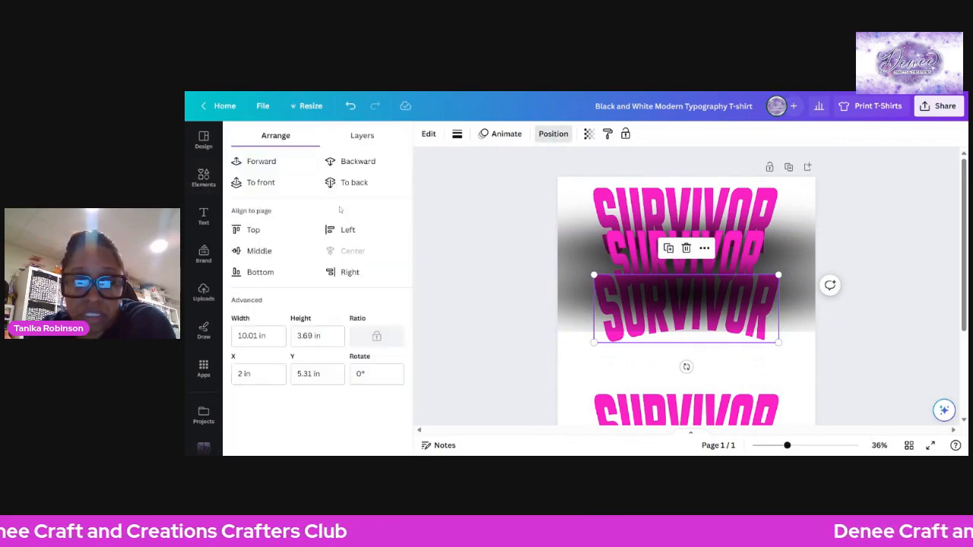
pyautogui.click(260, 182)
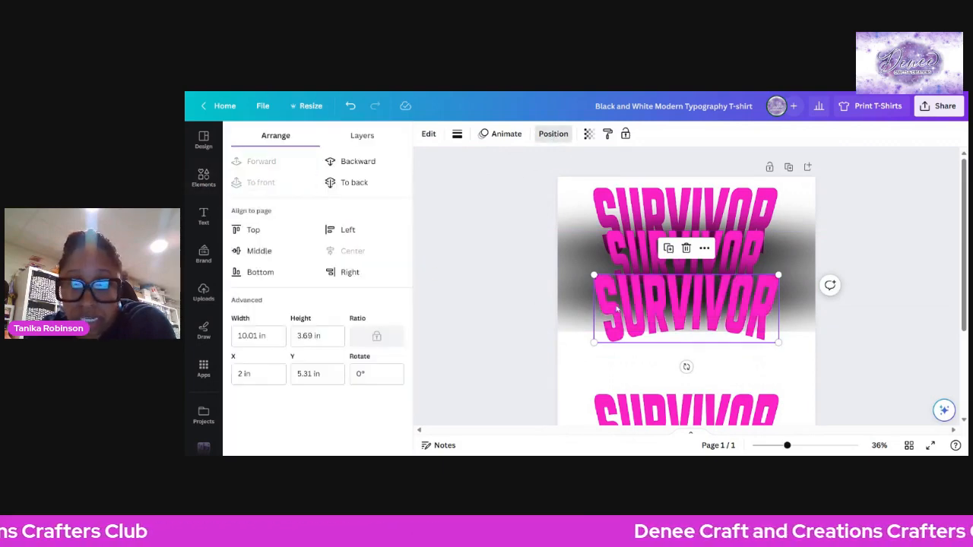
# Shrink the third SURVIVOR to about 7.48 by 2.76 in and place it centred against the second one at about X 3.2, Y 5.17 in
pyautogui.moveTo(593, 342); pyautogui.dragTo(620, 331)
pyautogui.moveTo(777, 333); pyautogui.dragTo(757, 325)
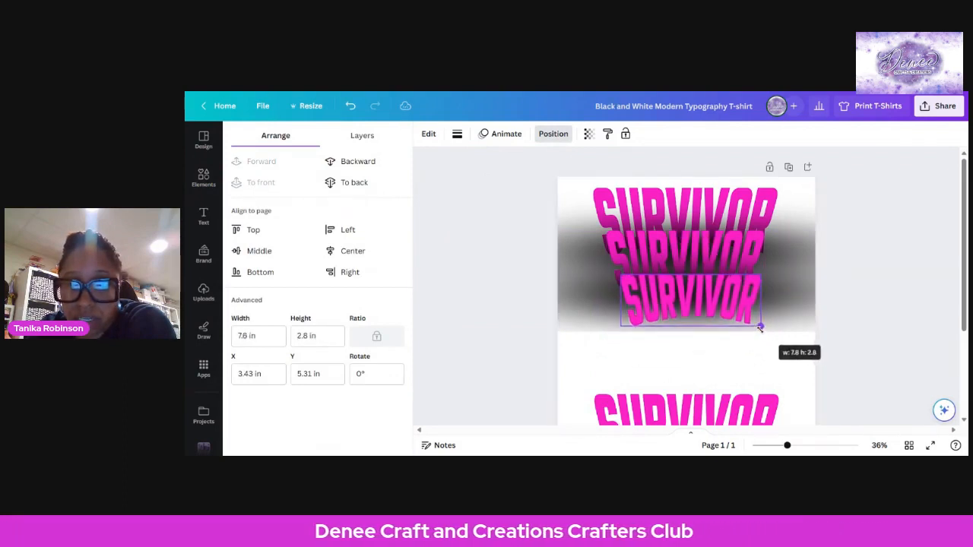
pyautogui.moveTo(695, 285); pyautogui.dragTo(690, 283)
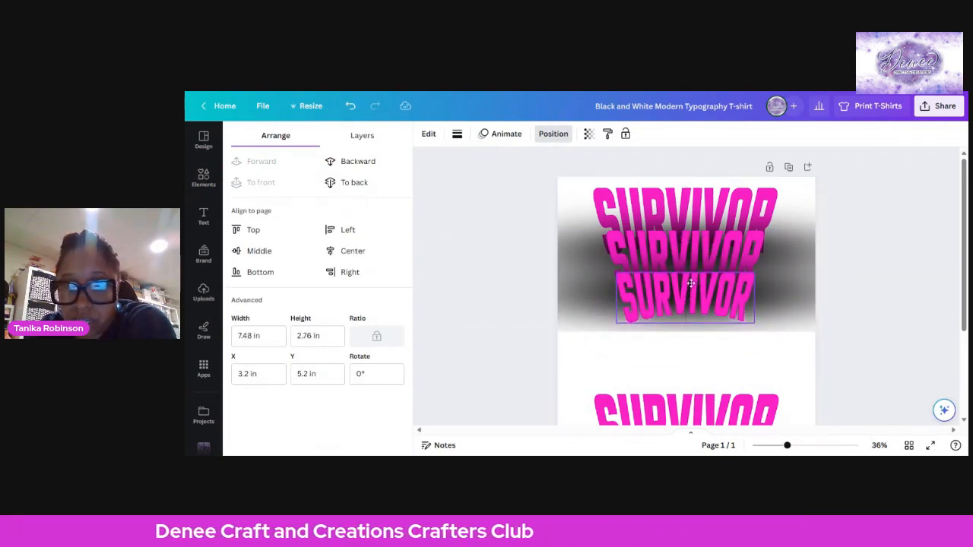
pyautogui.moveTo(690, 283); pyautogui.dragTo(688, 283)
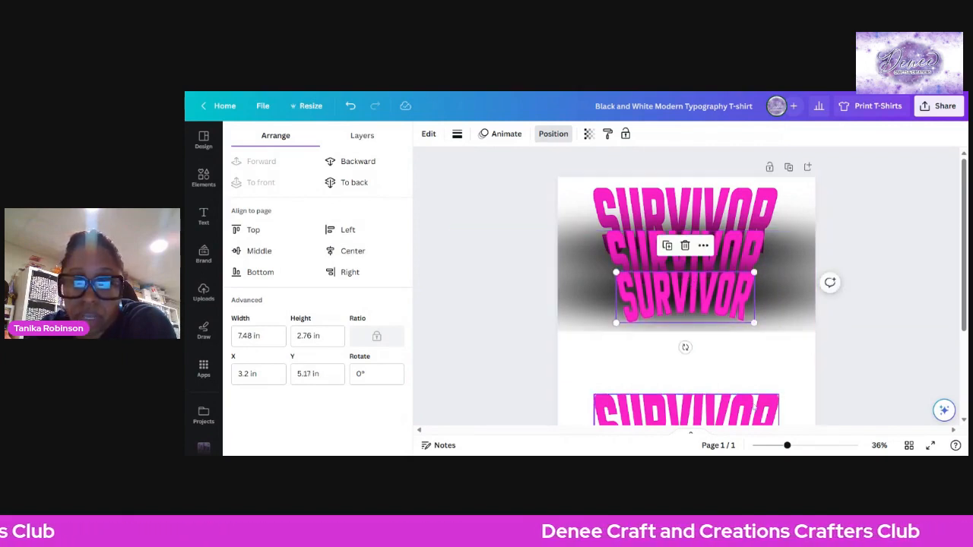
# Move the fourth SURVIVOR up a little, then duplicate the lower black blur and place the copy over the third SURVIVOR's lower half
pyautogui.click(729, 412)
pyautogui.moveTo(729, 411); pyautogui.dragTo(728, 382)
pyautogui.click(563, 306)
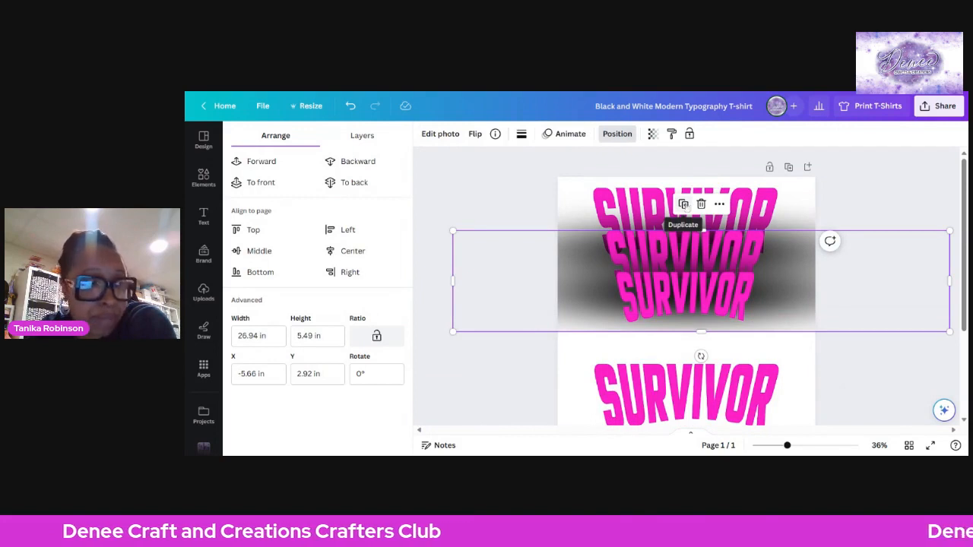
pyautogui.click(683, 204)
pyautogui.moveTo(700, 294); pyautogui.dragTo(705, 337)
# Move the fourth SURVIVOR up beneath the third, centred on the page at about Y 7.16 in, and bring it to the front
pyautogui.moveTo(732, 400); pyautogui.dragTo(728, 333)
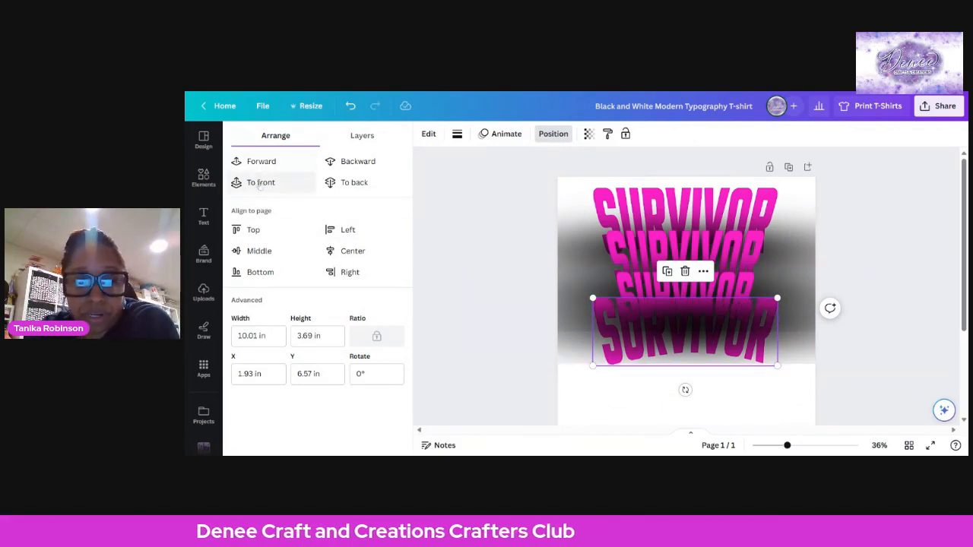
pyautogui.moveTo(651, 357); pyautogui.dragTo(653, 369)
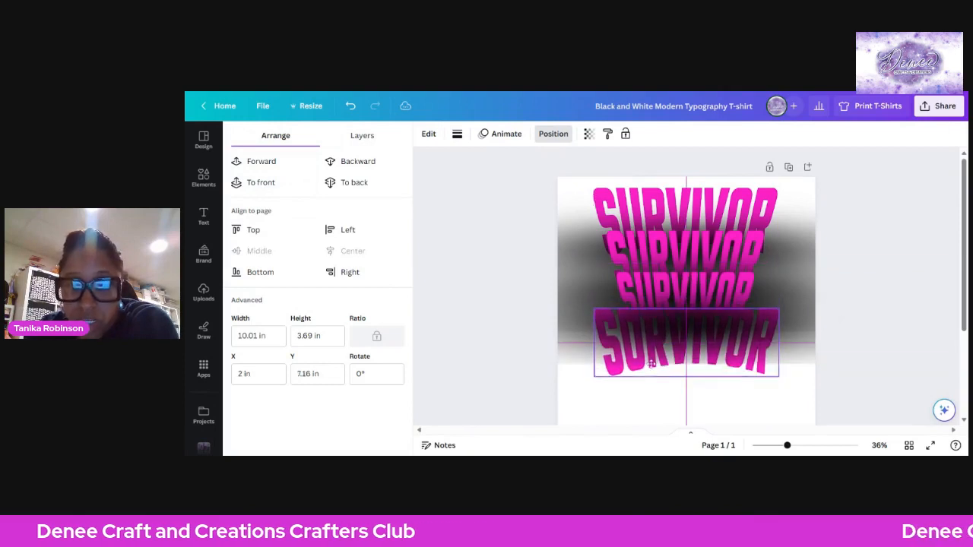
pyautogui.click(295, 189)
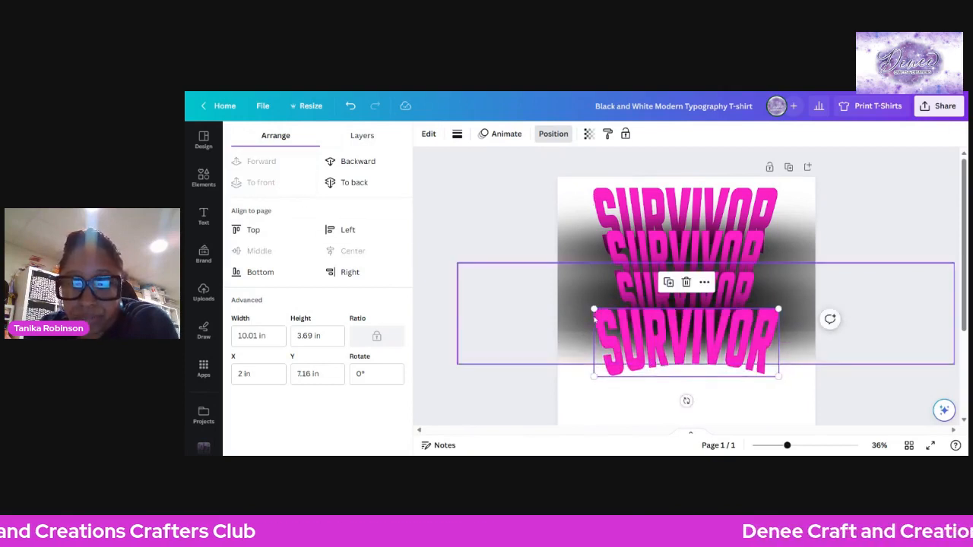
# Shrink the fourth SURVIVOR to about 7.15 by 2.63 in and overlap it on the third's lower edge at about X 3.36, Y 6.61 in
pyautogui.moveTo(592, 309); pyautogui.dragTo(621, 320)
pyautogui.moveTo(781, 384); pyautogui.dragTo(706, 328)
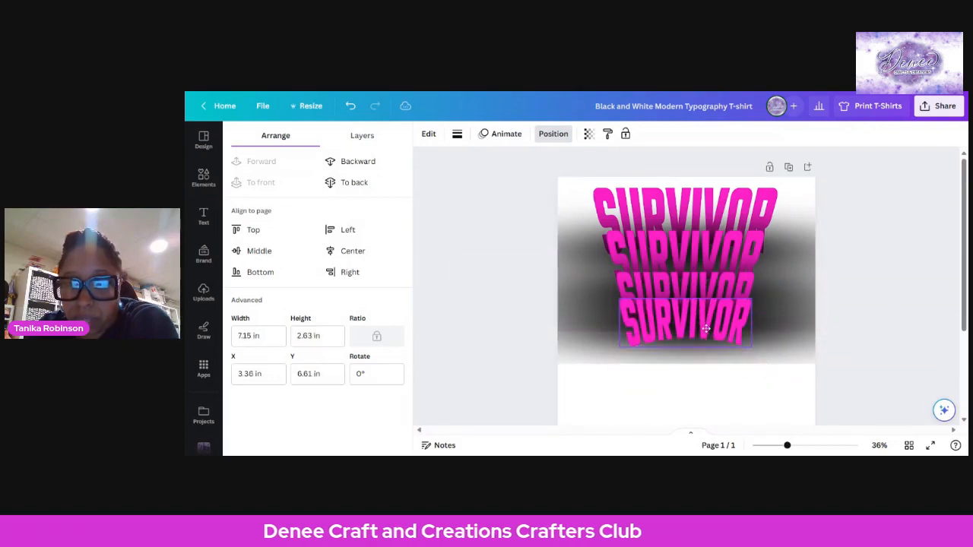
pyautogui.click(626, 252)
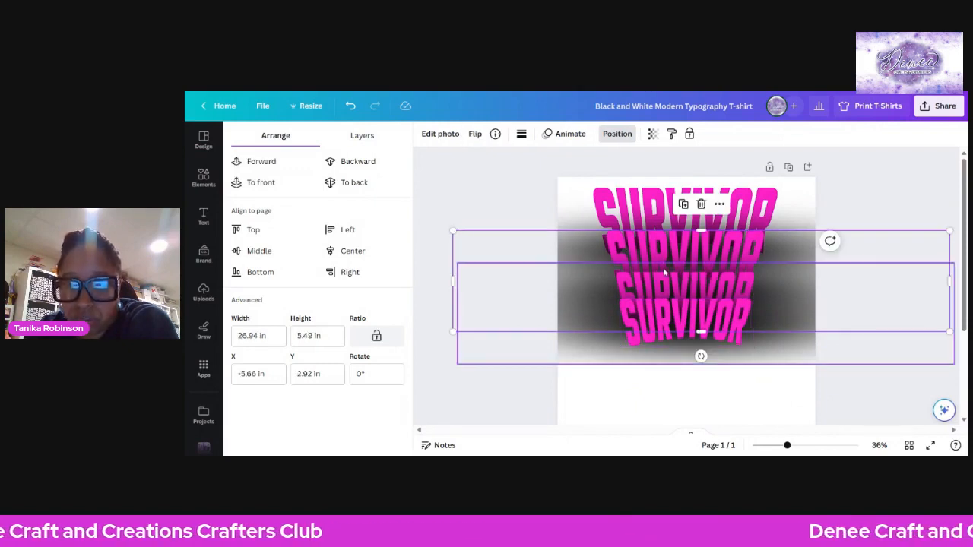
pyautogui.click(617, 134)
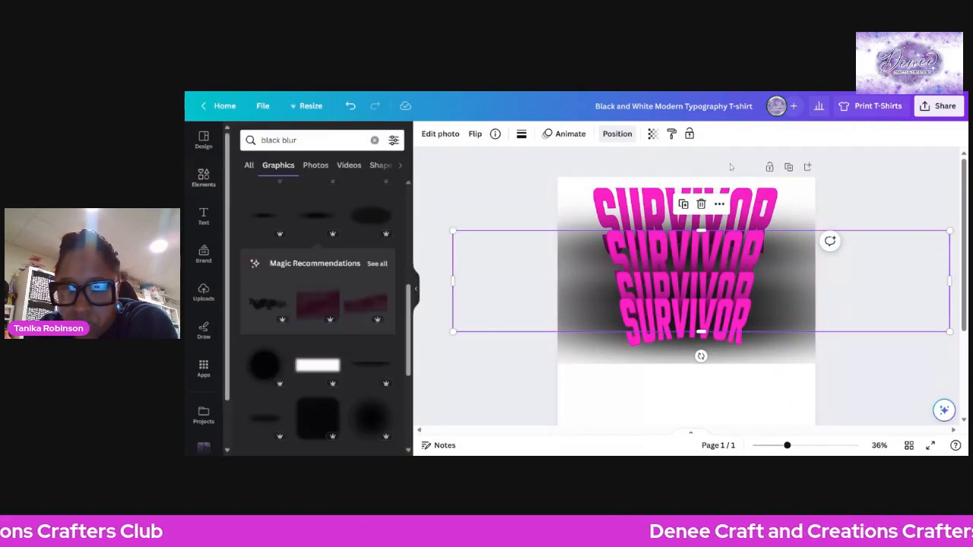
pyautogui.click(880, 360)
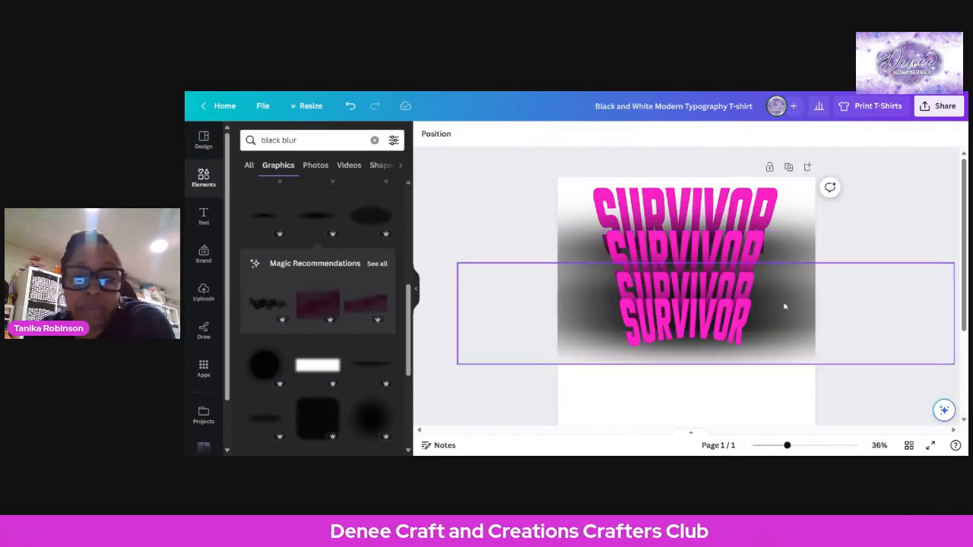
# Download the design as a PNG with a transparent background
pyautogui.scroll(-2, 789, 301)
pyautogui.scroll(2, 790, 299)
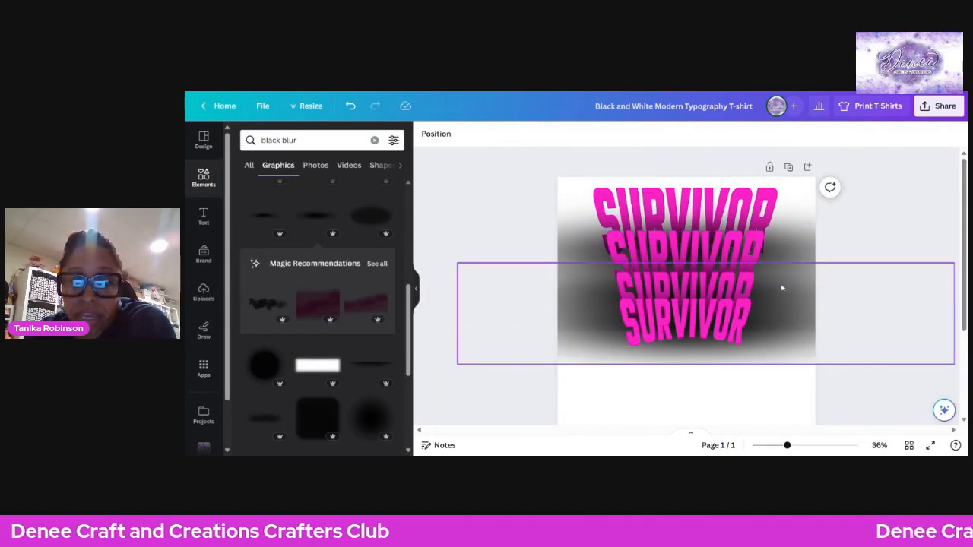
pyautogui.click(926, 109)
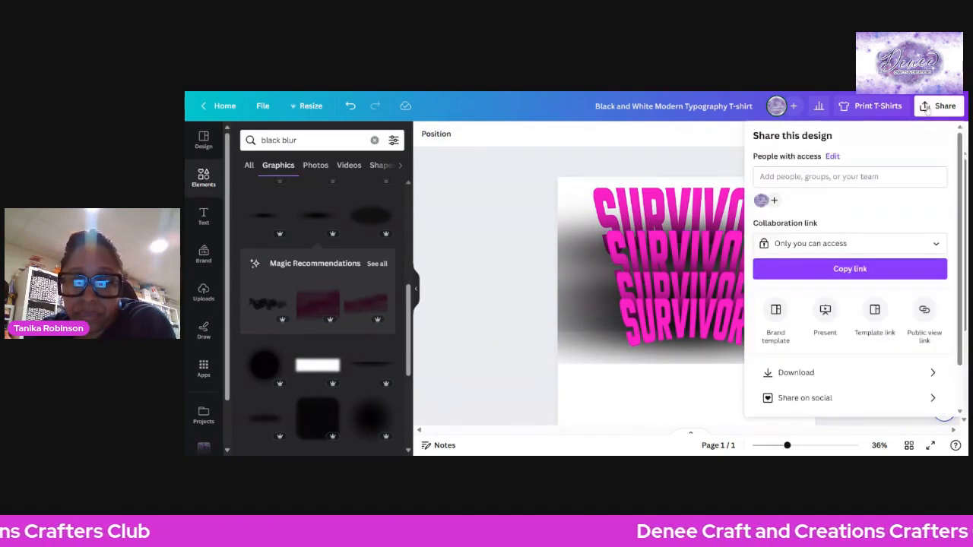
pyautogui.click(809, 374)
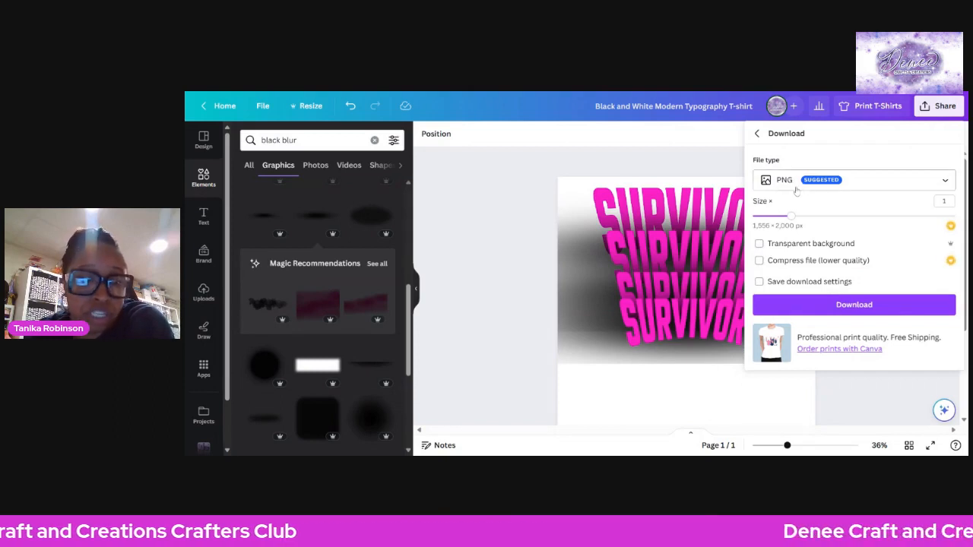
pyautogui.click(857, 246)
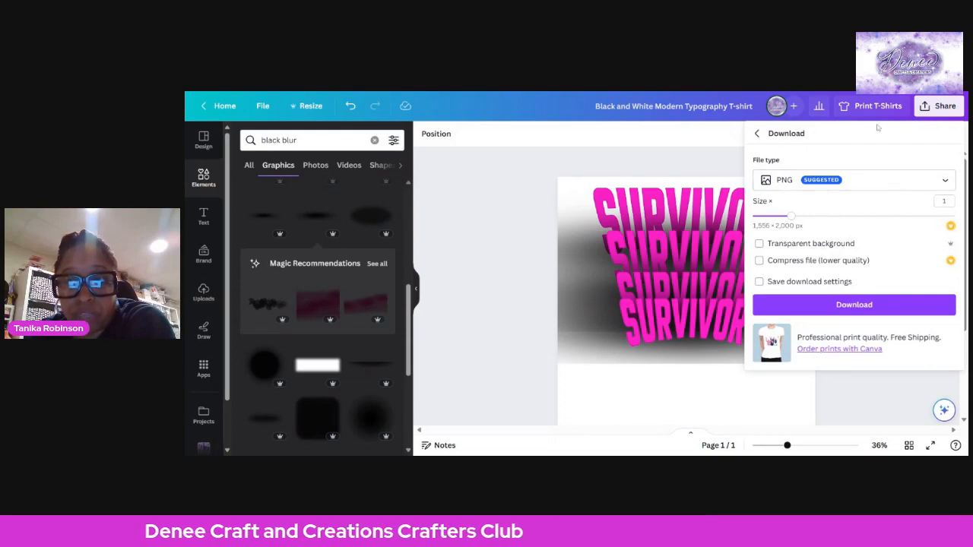
pyautogui.click(806, 244)
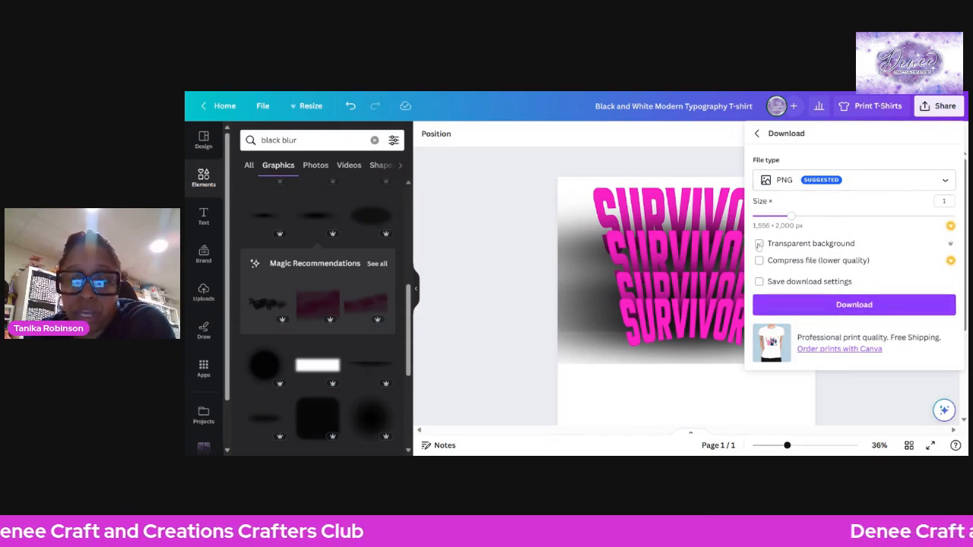
pyautogui.click(841, 305)
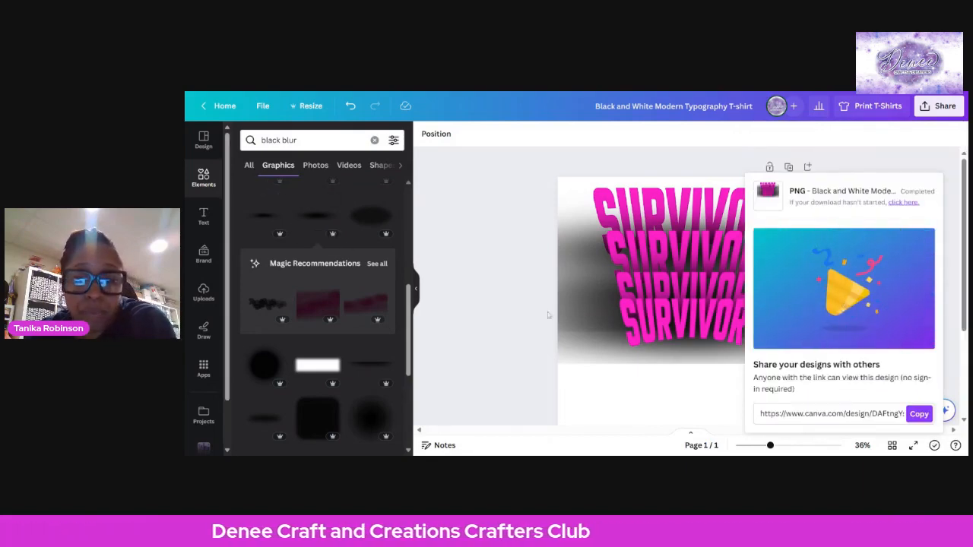
# Add a blank second page below the SURVIVOR design
pyautogui.scroll(-2, 642, 338)
pyautogui.click(669, 407)
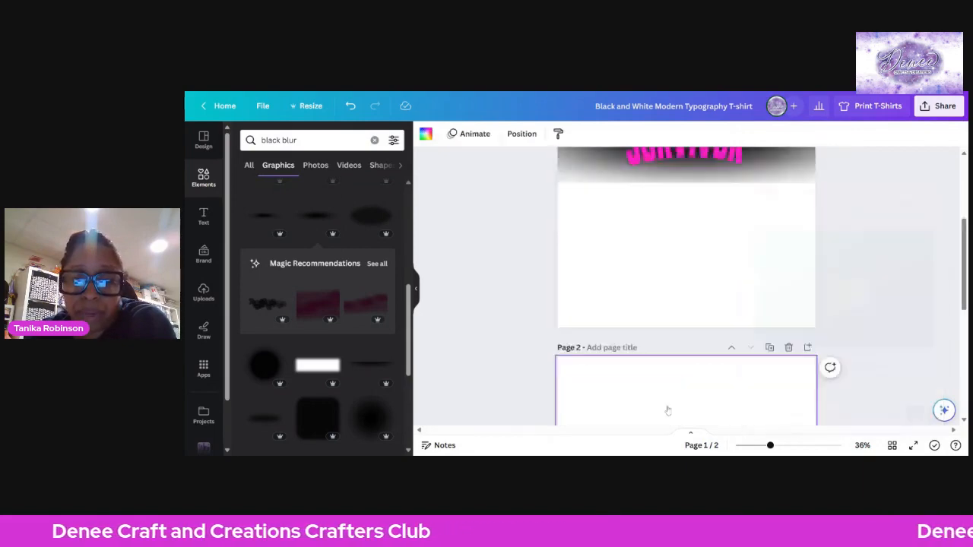
pyautogui.scroll(3, 648, 368)
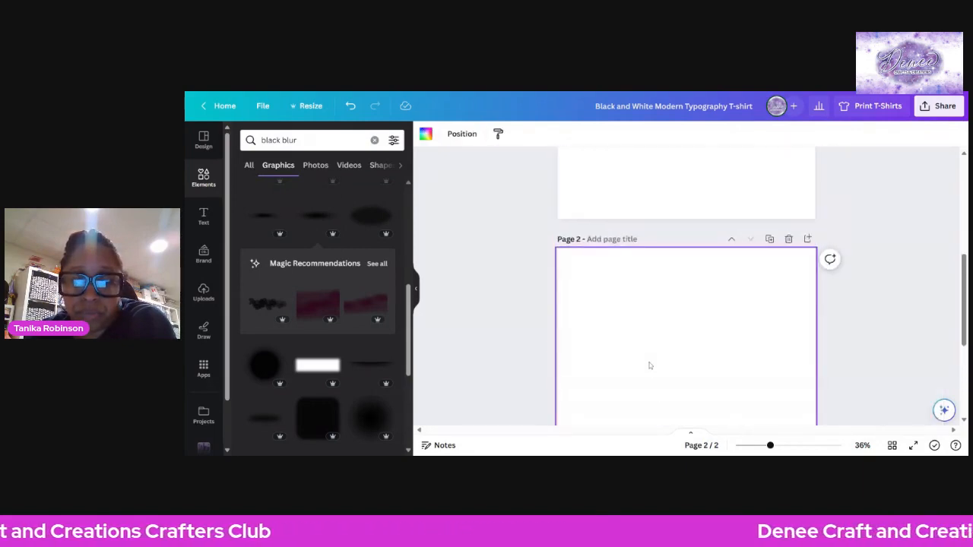
pyautogui.scroll(4, 649, 366)
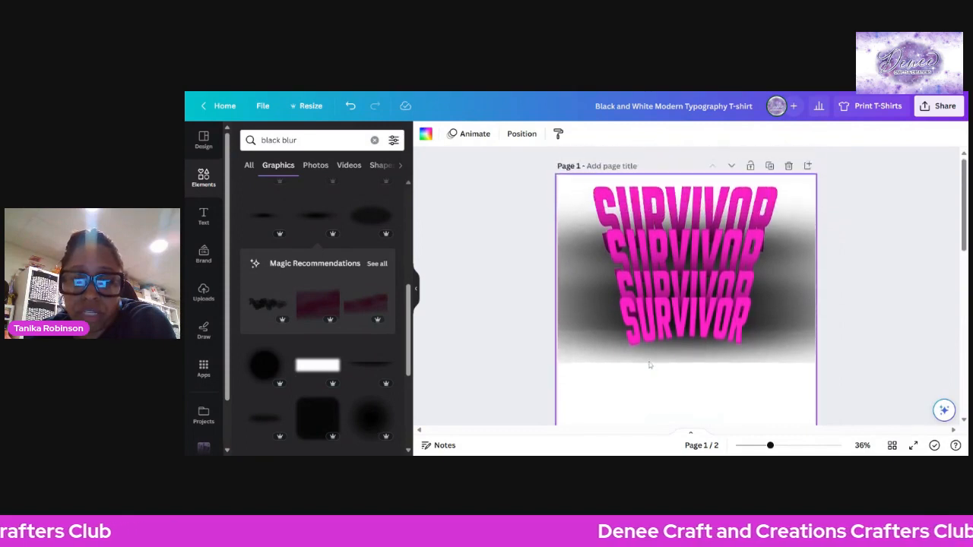
pyautogui.scroll(-2, 649, 365)
pyautogui.scroll(2, 648, 361)
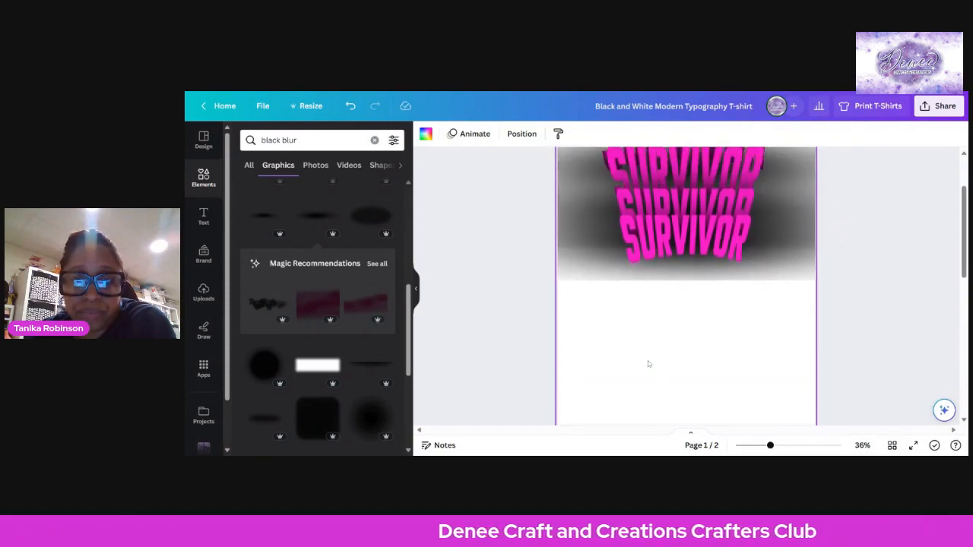
pyautogui.scroll(1, 648, 362)
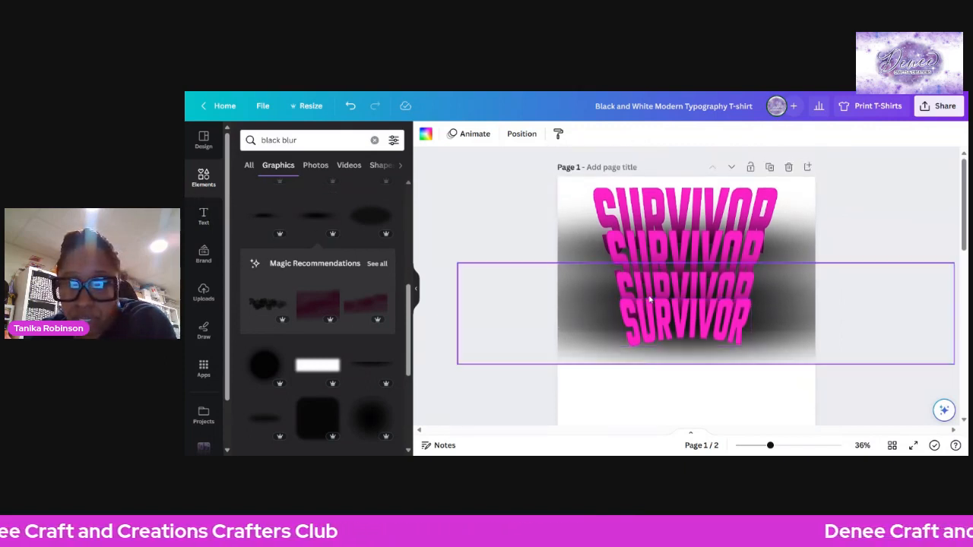
# Upload the downloaded SURVIVOR PNG and insert it on page 2
pyautogui.scroll(-1, 878, 277)
pyautogui.scroll(-3, 878, 275)
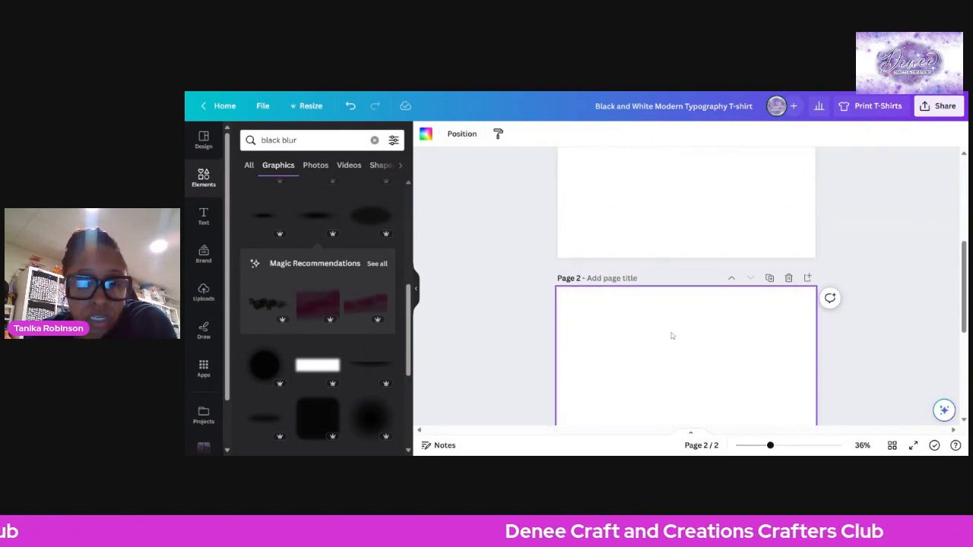
pyautogui.scroll(-1, 671, 334)
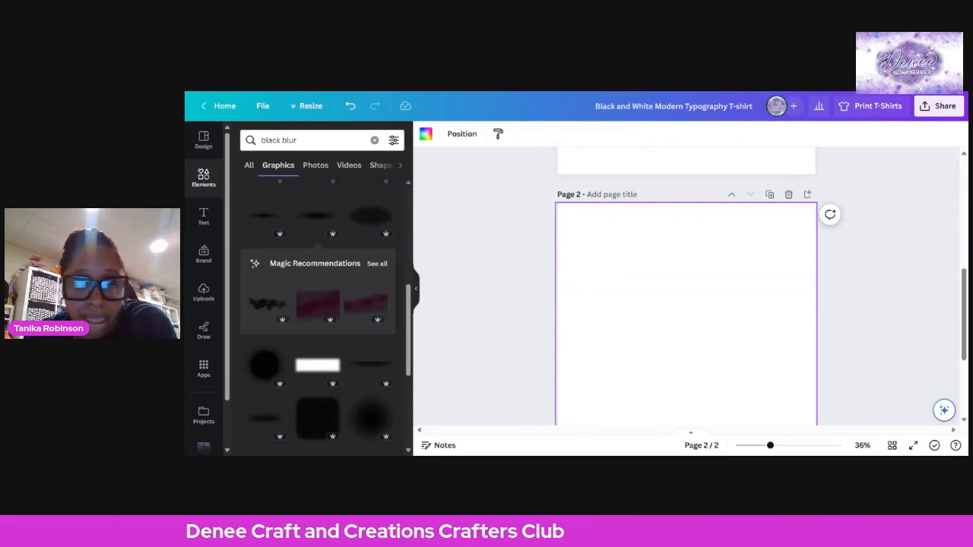
pyautogui.click(204, 294)
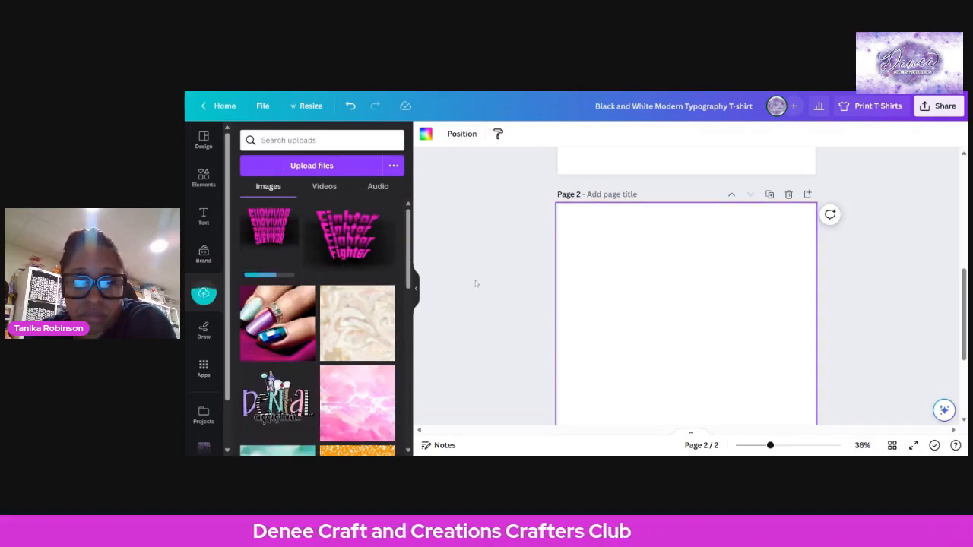
pyautogui.click(265, 237)
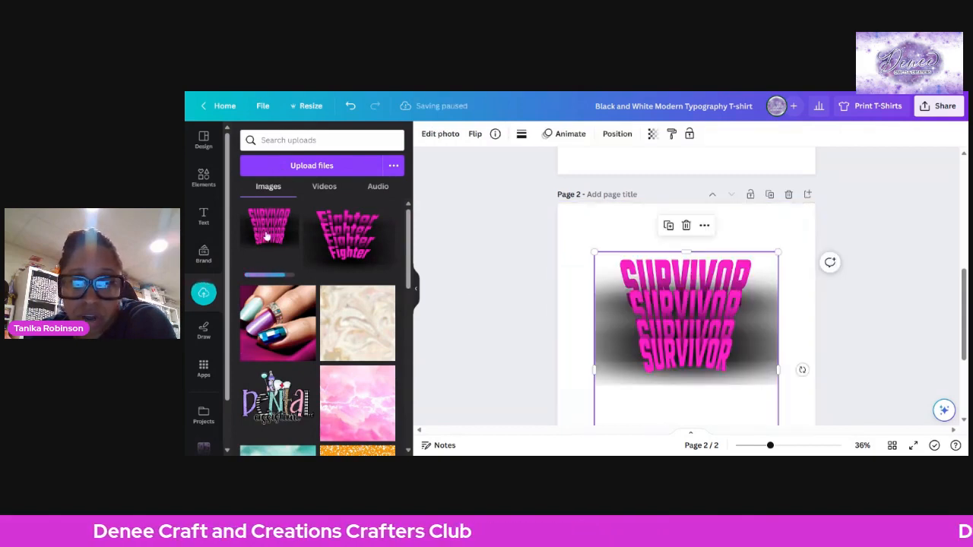
pyautogui.scroll(3, 566, 271)
pyautogui.scroll(-4, 567, 268)
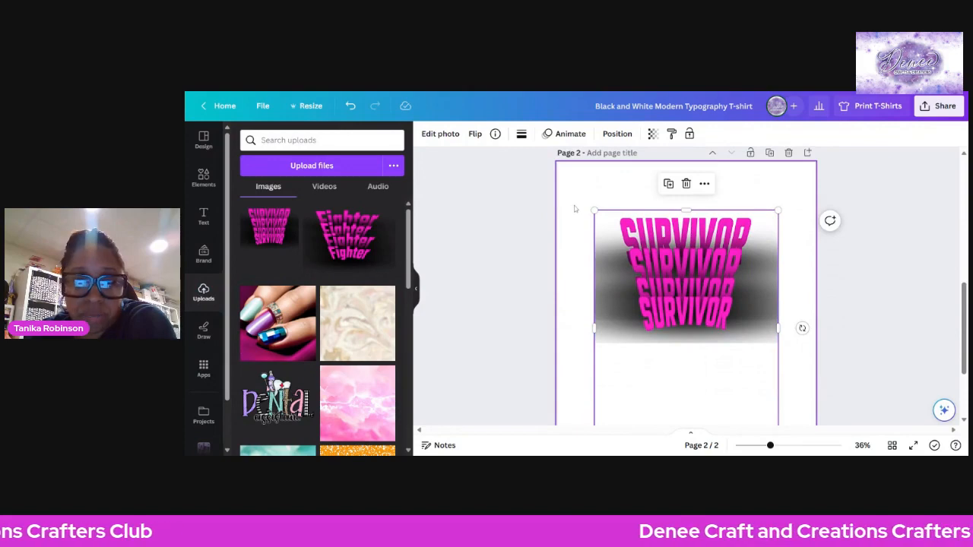
# Set the background colour of page 2 to solid black
pyautogui.click(574, 209)
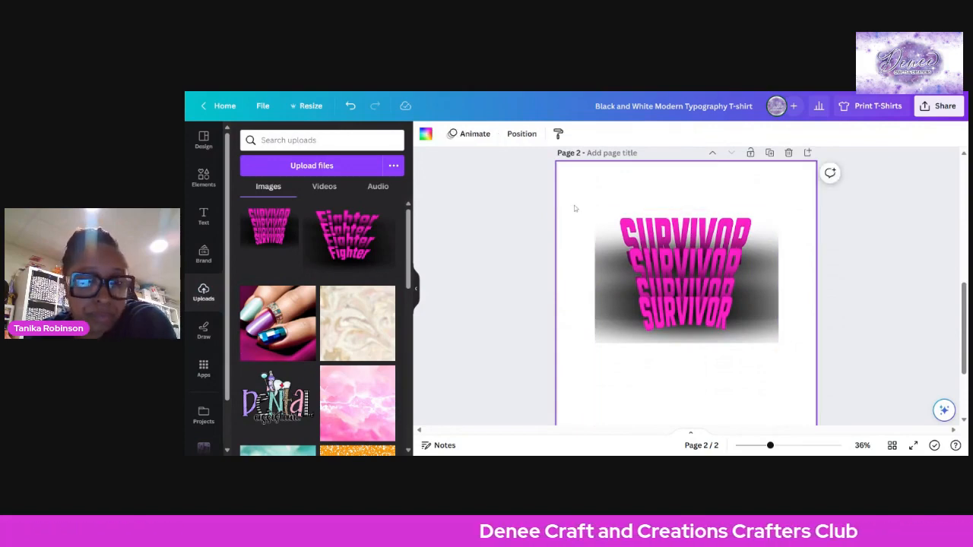
pyautogui.click(426, 135)
pyautogui.scroll(-2, 247, 340)
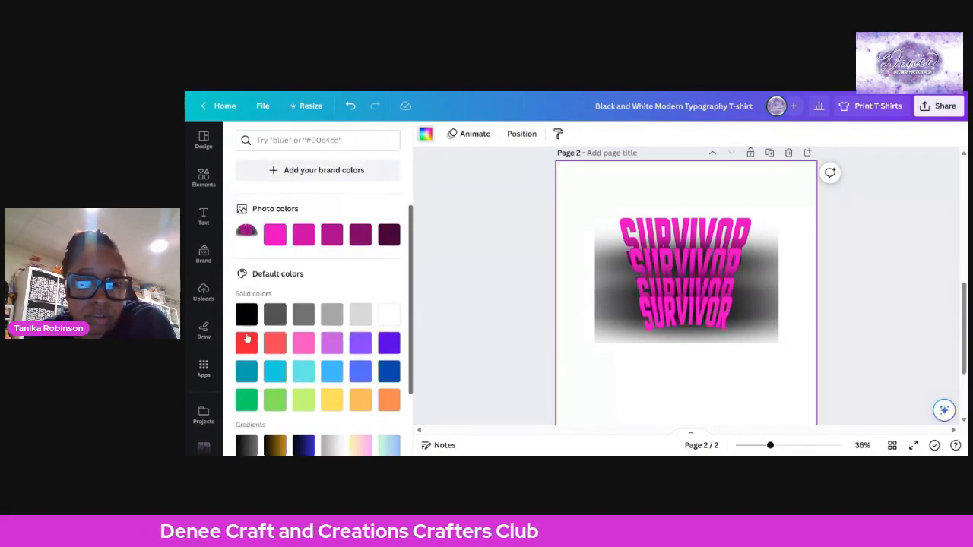
pyautogui.click(245, 314)
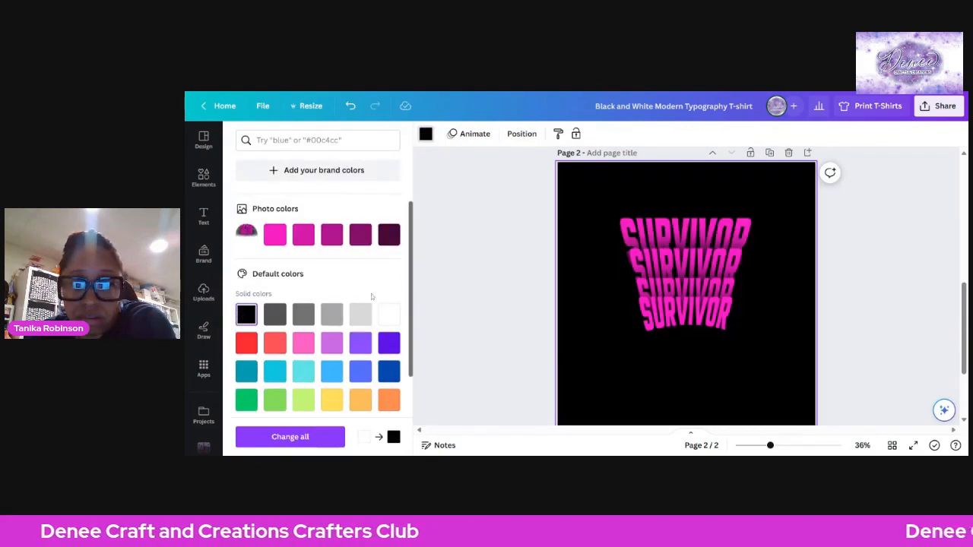
# Move the SURVIVOR image to the top of page 2 and duplicate it so a second stack continues directly below the first
pyautogui.click(658, 247)
pyautogui.moveTo(659, 247); pyautogui.dragTo(658, 210)
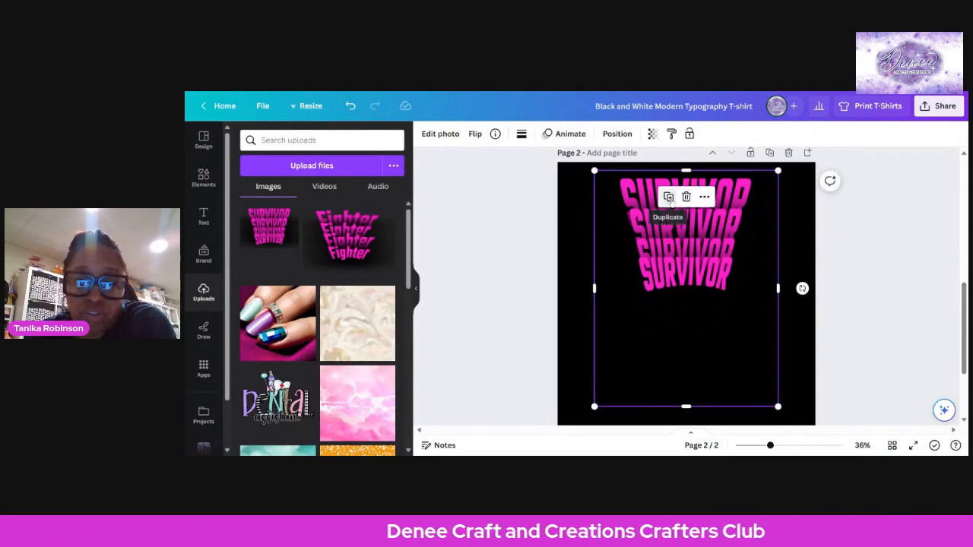
pyautogui.click(668, 197)
pyautogui.moveTo(673, 237)
pyautogui.mouseDown()
pyautogui.moveTo(667, 338)
pyautogui.moveTo(684, 222)
pyautogui.mouseUp()
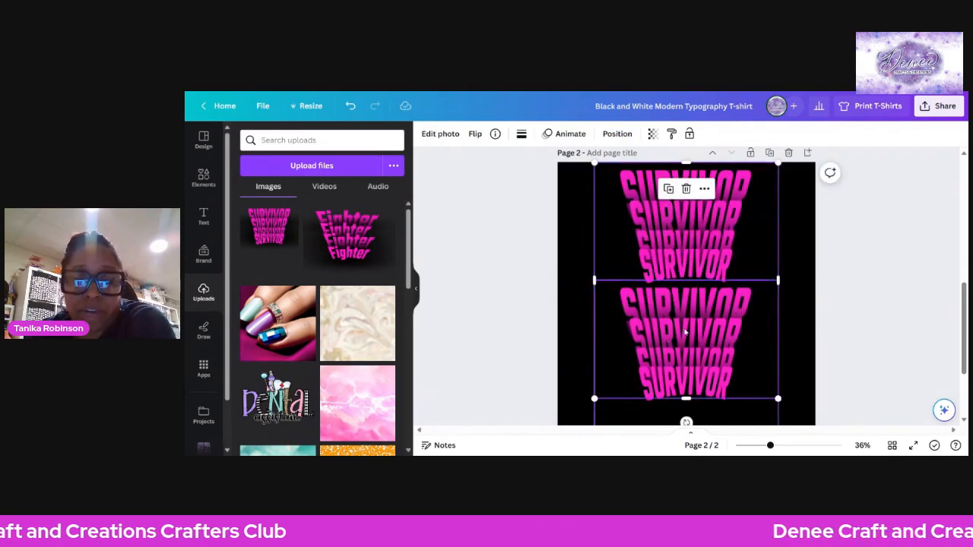
# Flip the lower SURVIVOR stack on page 2 vertically and move it up so it mirrors directly beneath the upright stack
pyautogui.scroll(-2, 658, 298)
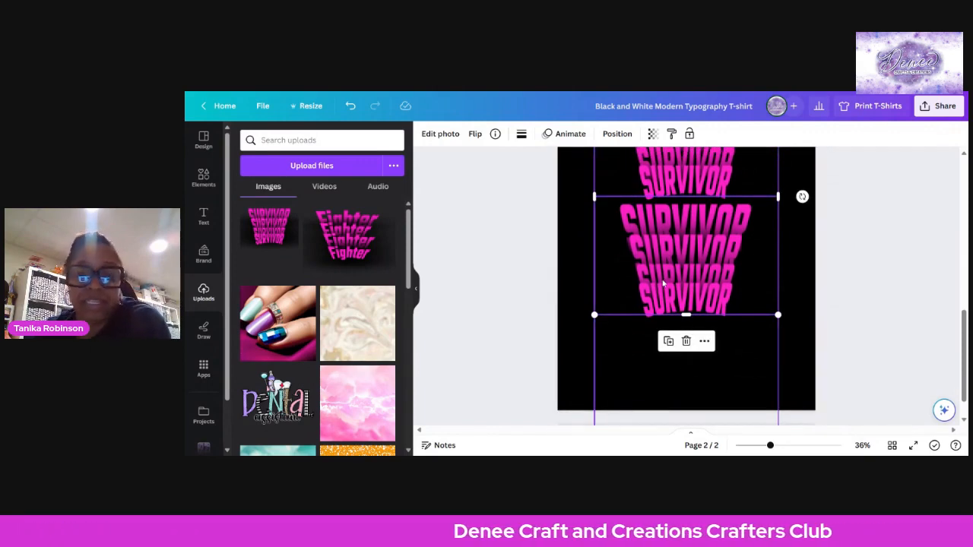
pyautogui.click(694, 267)
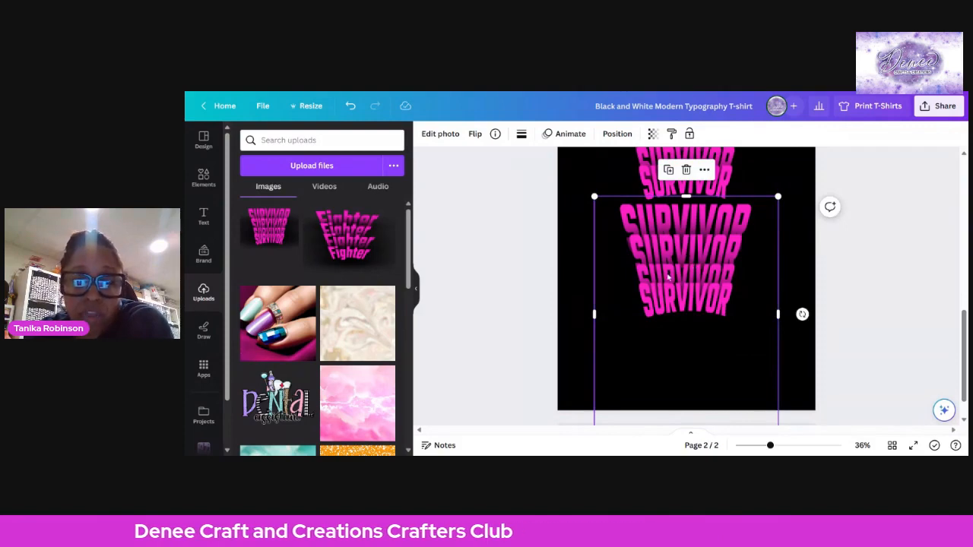
pyautogui.click(474, 135)
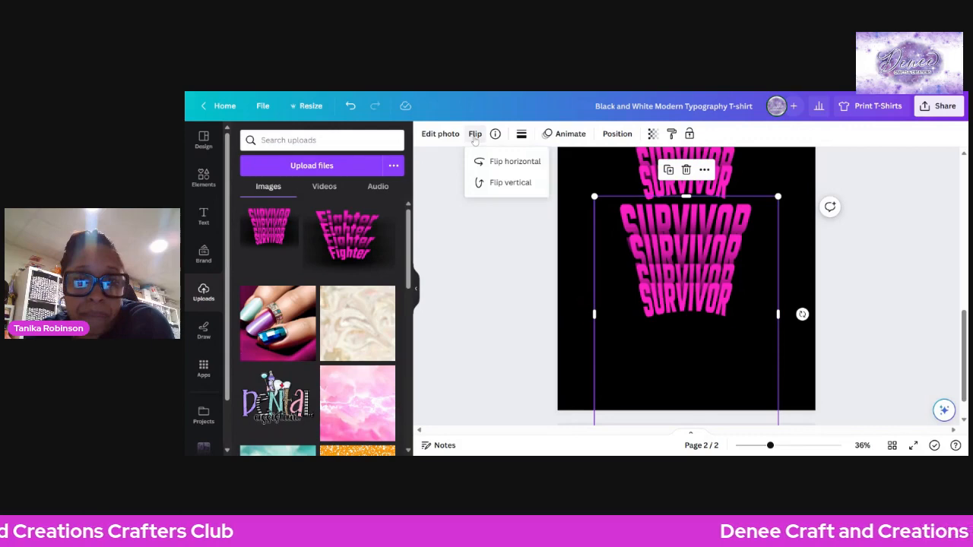
pyautogui.click(503, 183)
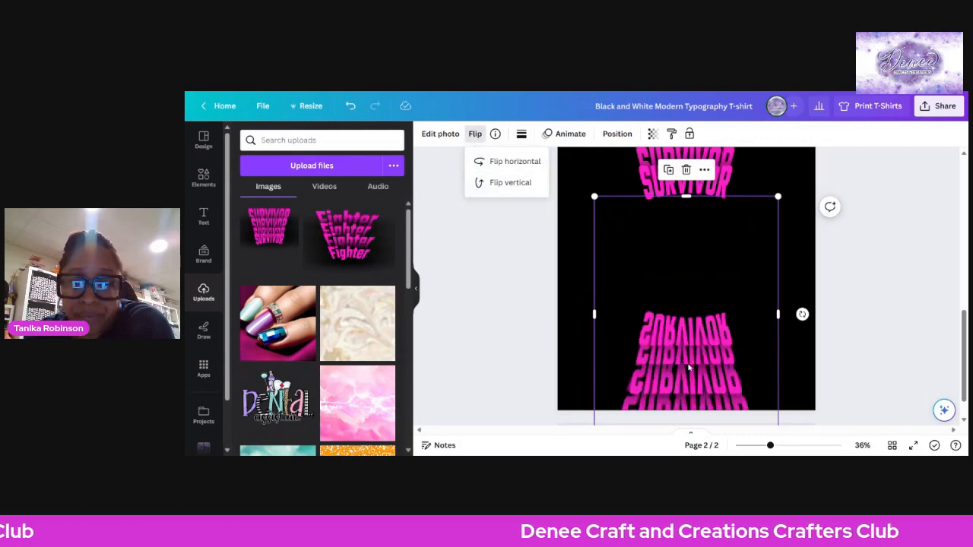
pyautogui.moveTo(687, 346); pyautogui.dragTo(689, 253)
pyautogui.scroll(2, 699, 326)
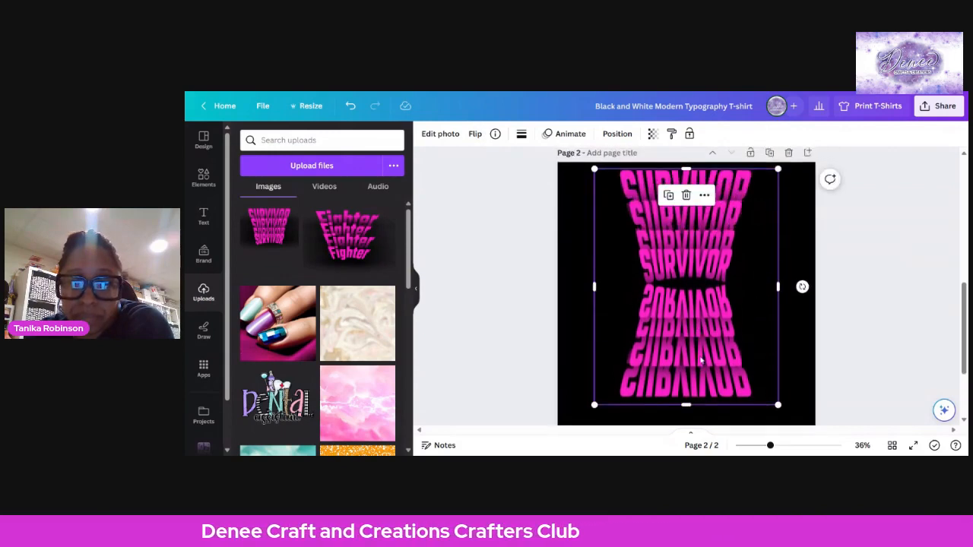
# Select both SURVIVOR stacks on page 2 and enlarge them together until they nearly fill the page
pyautogui.moveTo(847, 186); pyautogui.dragTo(585, 371)
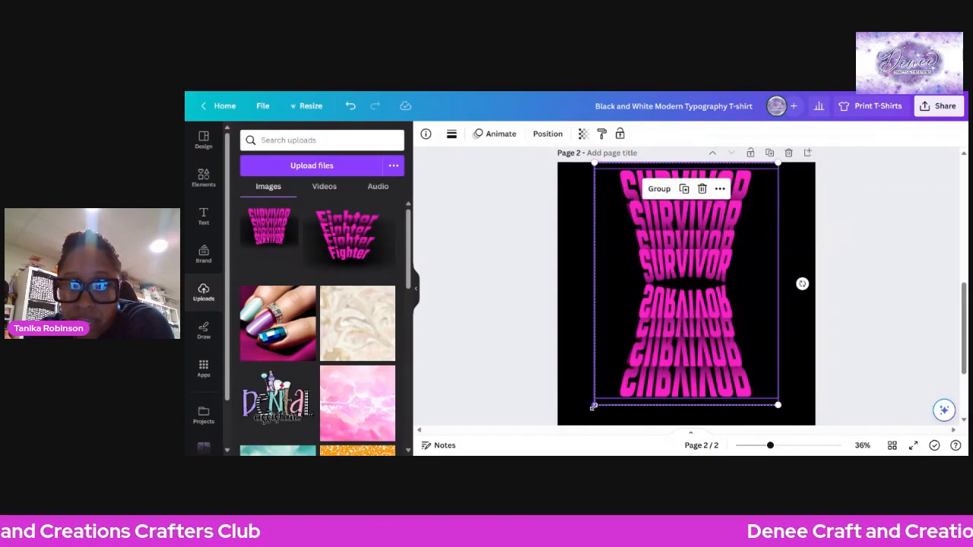
pyautogui.moveTo(593, 406); pyautogui.dragTo(575, 435)
pyautogui.scroll(-1, 681, 337)
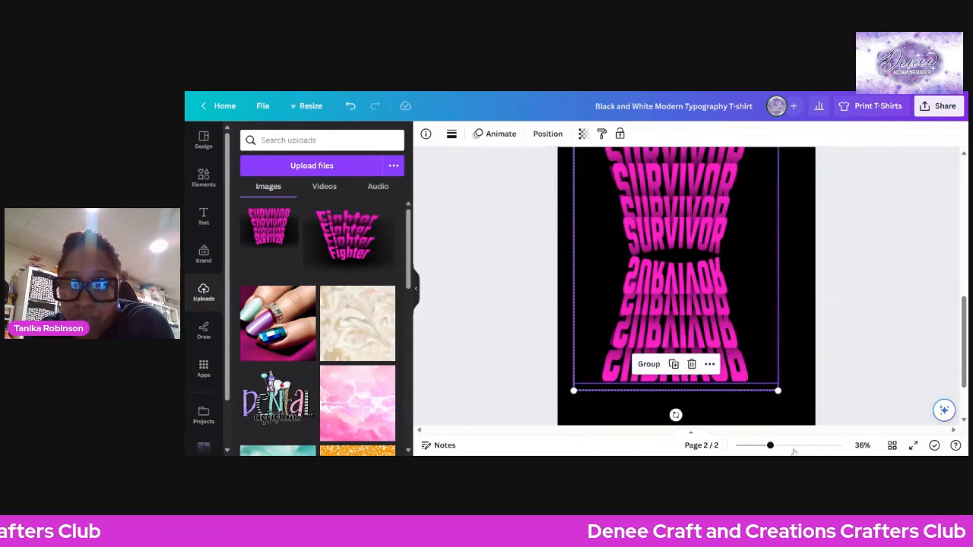
pyautogui.moveTo(769, 445); pyautogui.dragTo(759, 446)
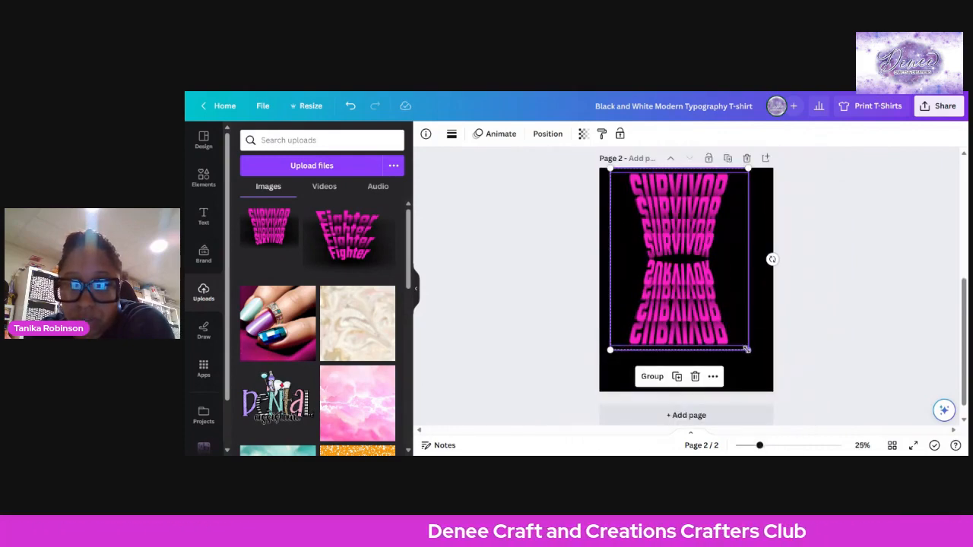
pyautogui.moveTo(748, 349); pyautogui.dragTo(764, 375)
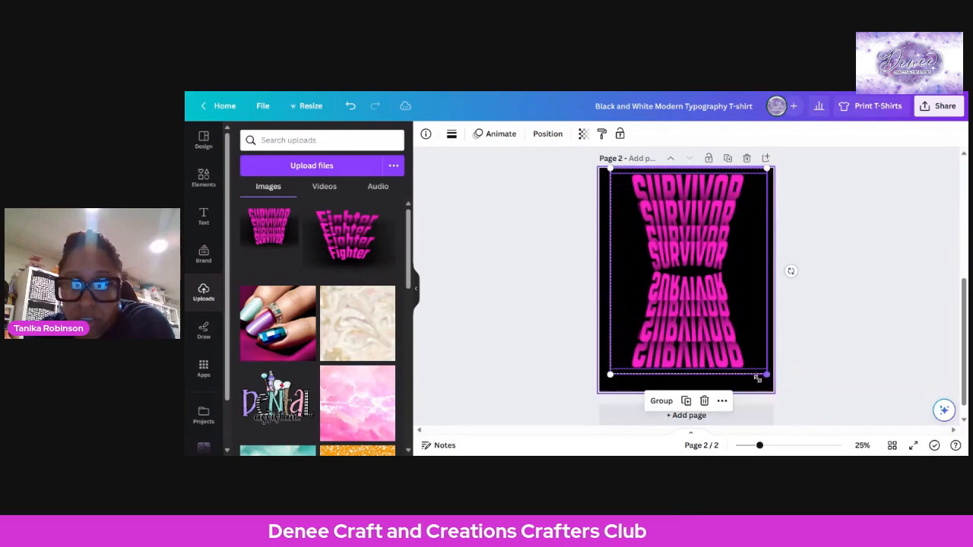
pyautogui.moveTo(610, 375); pyautogui.dragTo(605, 380)
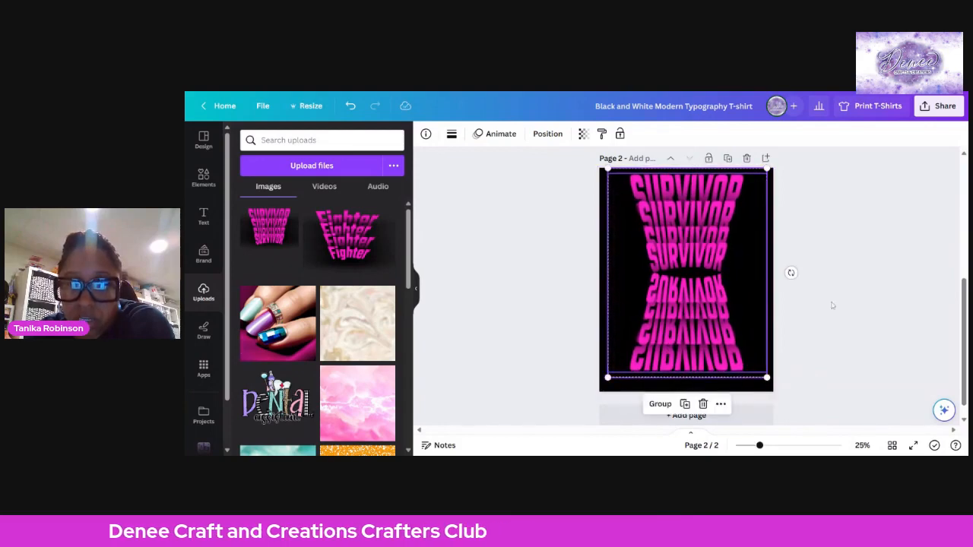
pyautogui.click(861, 275)
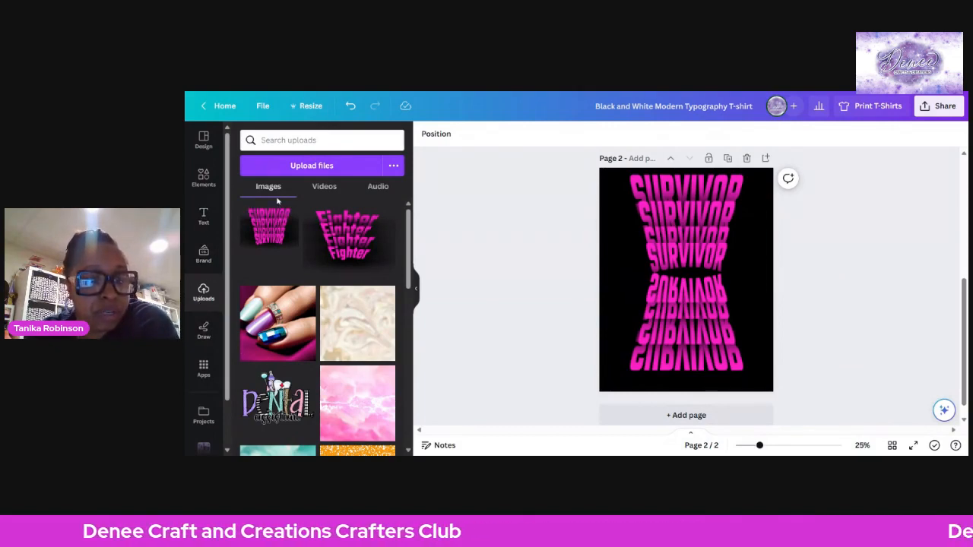
# Upload the image of the woman boxer with pink gloves and insert it on page 2
pyautogui.scroll(-10, 303, 264)
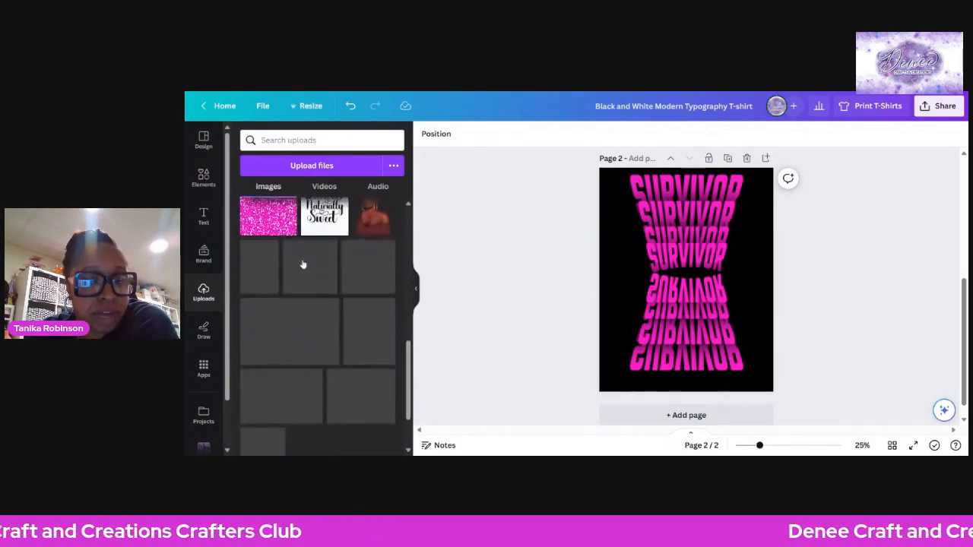
pyautogui.scroll(-3, 308, 263)
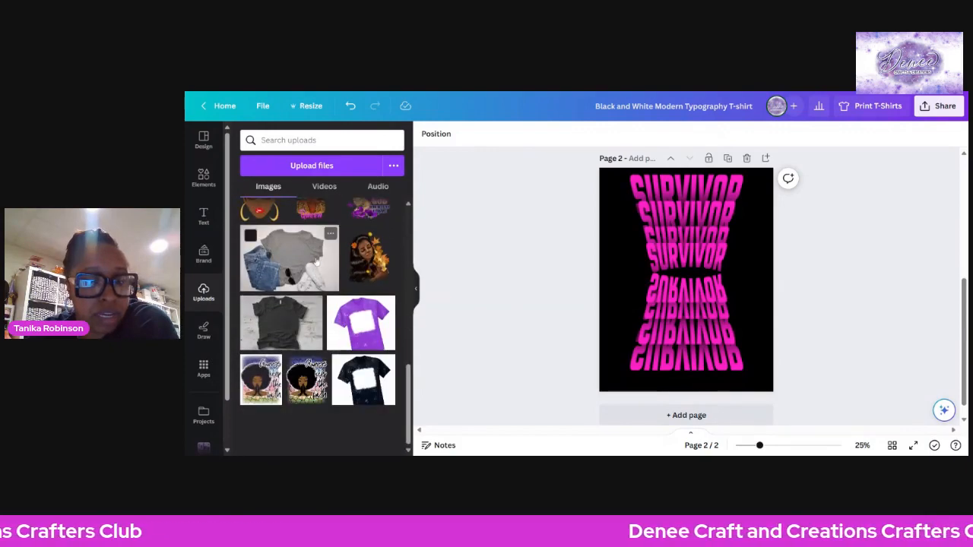
pyautogui.scroll(15, 316, 261)
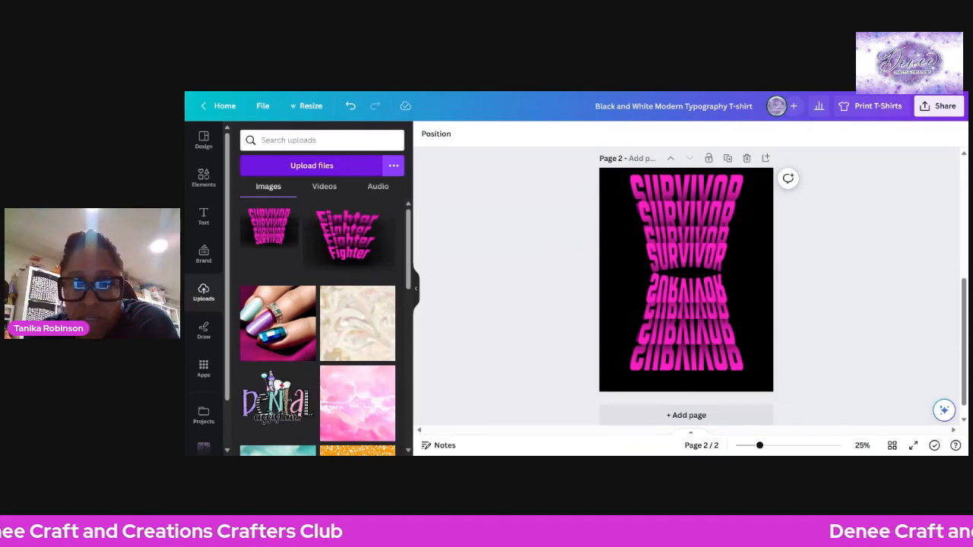
pyautogui.click(693, 363)
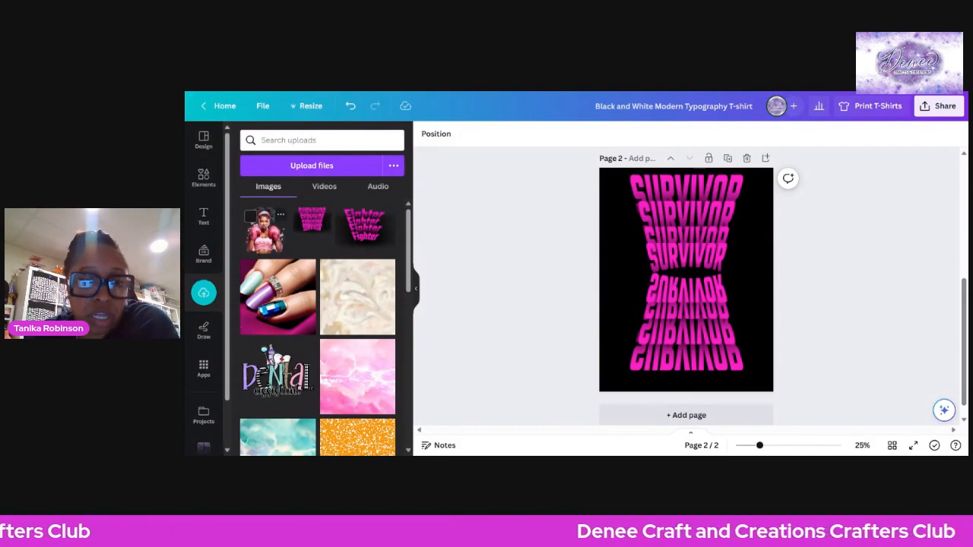
pyautogui.click(264, 230)
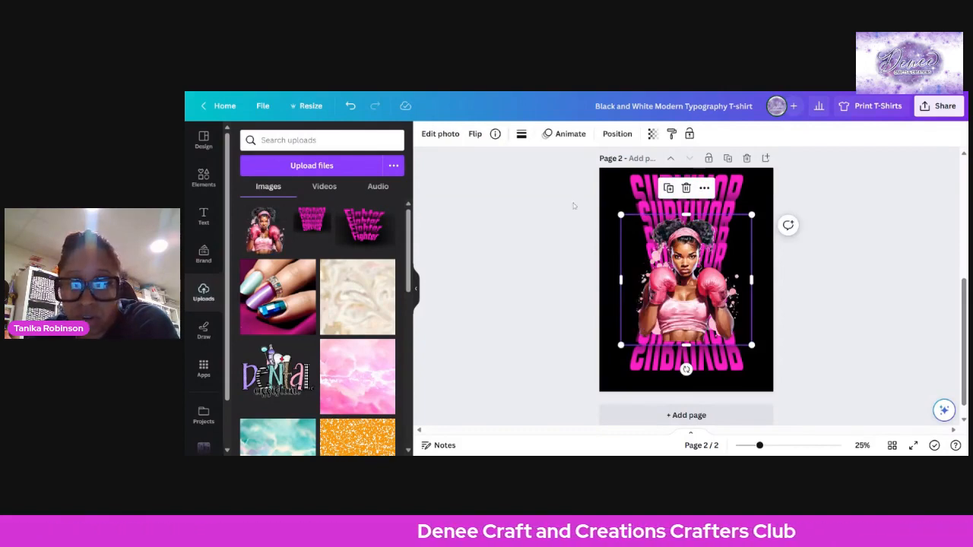
# Shrink the boxer image and centre it over the middle of the mirrored SURVIVOR lettering
pyautogui.moveTo(677, 304); pyautogui.dragTo(677, 295)
pyautogui.moveTo(621, 204); pyautogui.dragTo(635, 218)
pyautogui.moveTo(704, 290); pyautogui.dragTo(697, 278)
pyautogui.moveTo(746, 323); pyautogui.dragTo(712, 302)
pyautogui.click(846, 279)
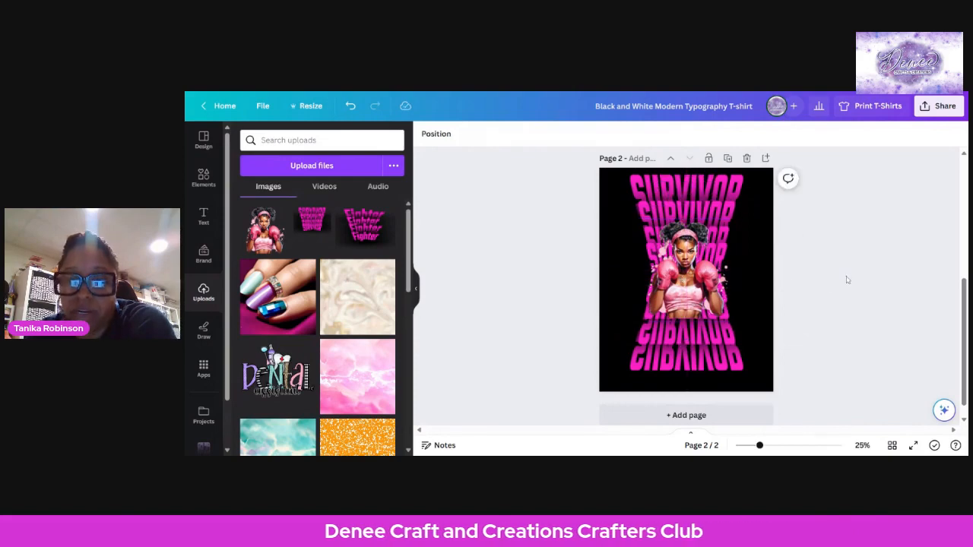
# Try the bright pink photo colour from the SURVIVOR image as the page 2 background
pyautogui.moveTo(759, 446); pyautogui.dragTo(766, 446)
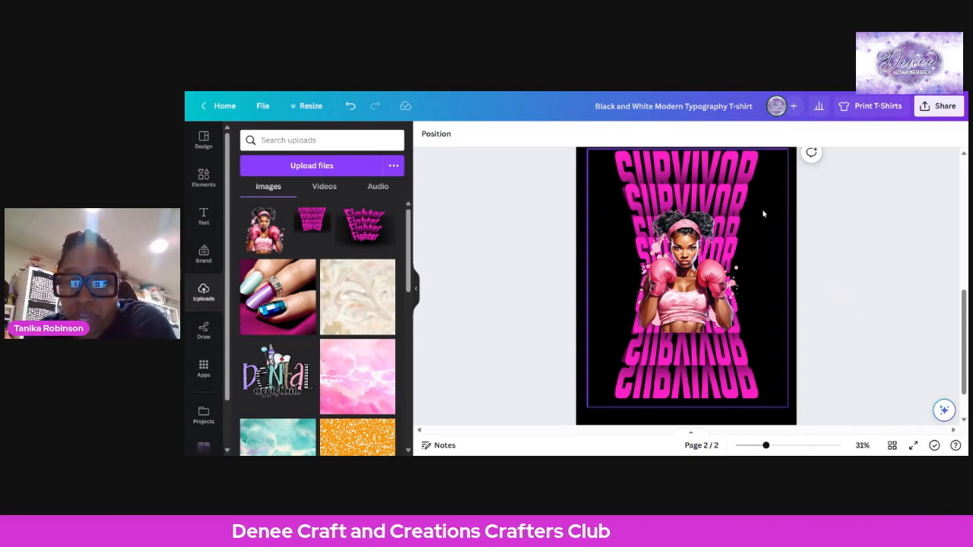
pyautogui.click(582, 167)
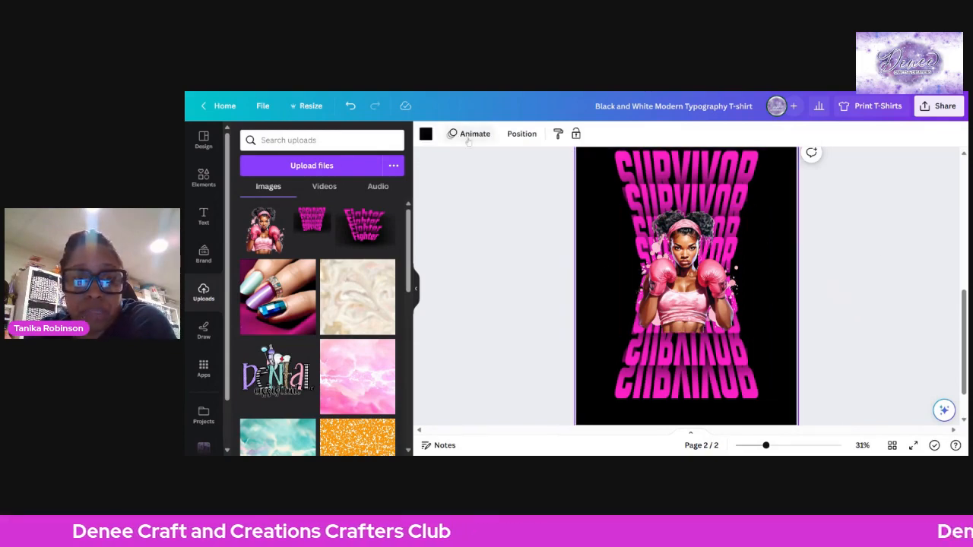
pyautogui.click(425, 135)
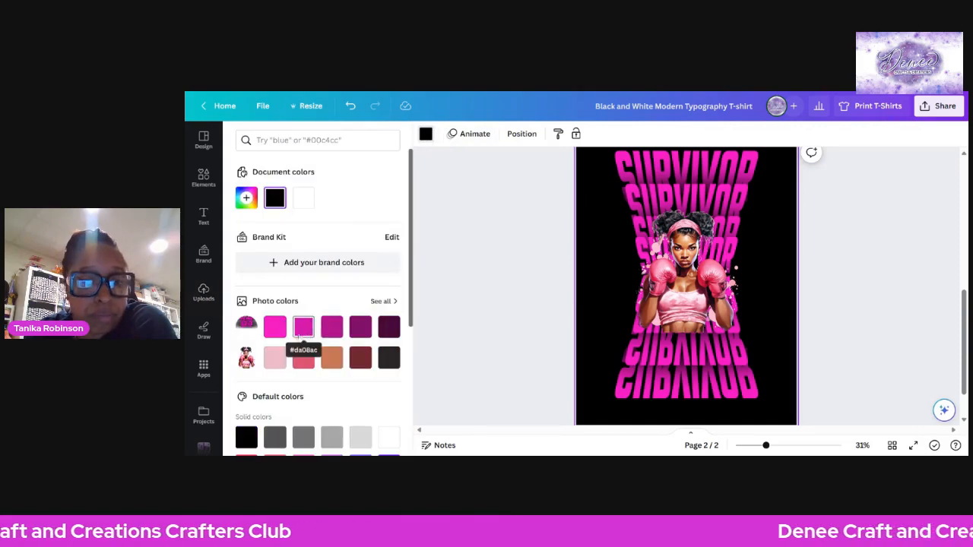
pyautogui.click(277, 334)
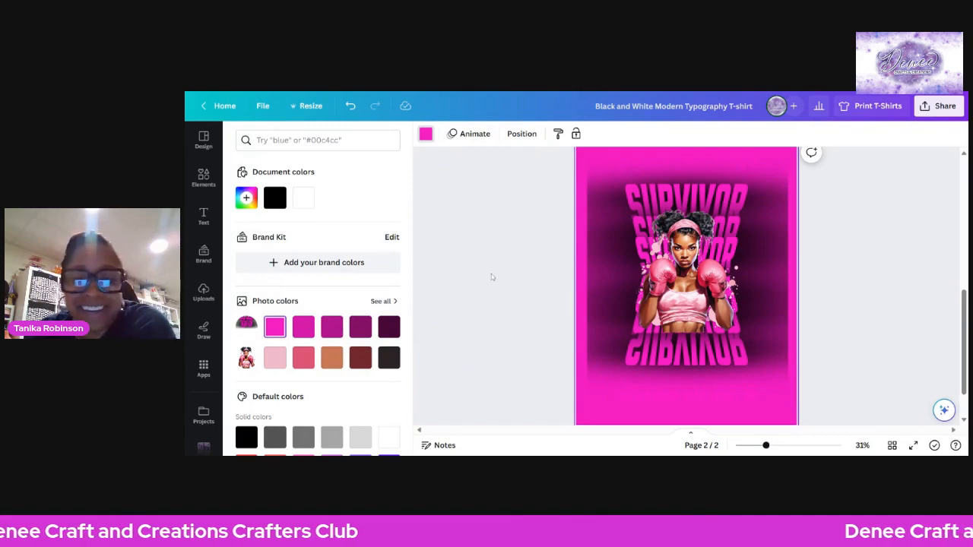
# Examine how the lettering and its dark shading look against the bright pink background across page 2
pyautogui.scroll(-2, 909, 321)
pyautogui.scroll(3, 910, 320)
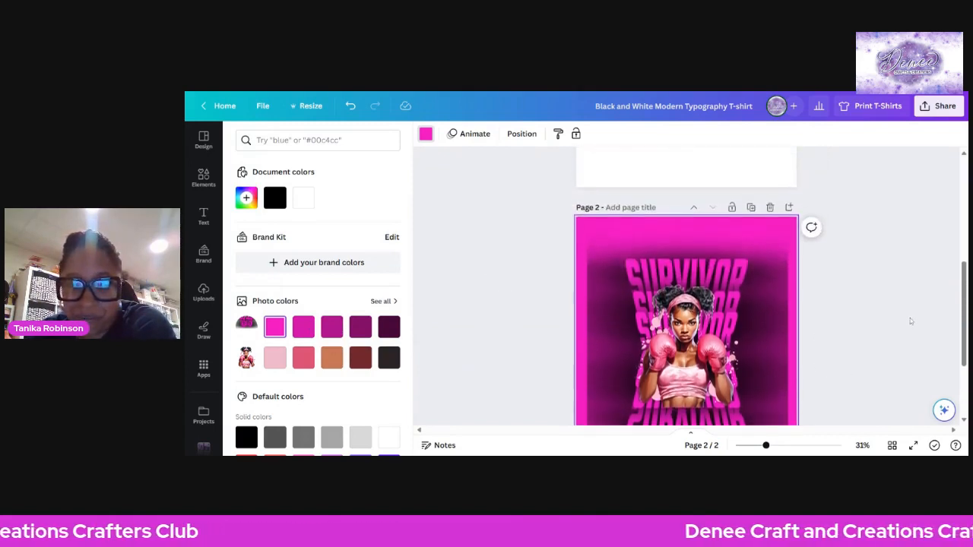
pyautogui.scroll(-1, 910, 320)
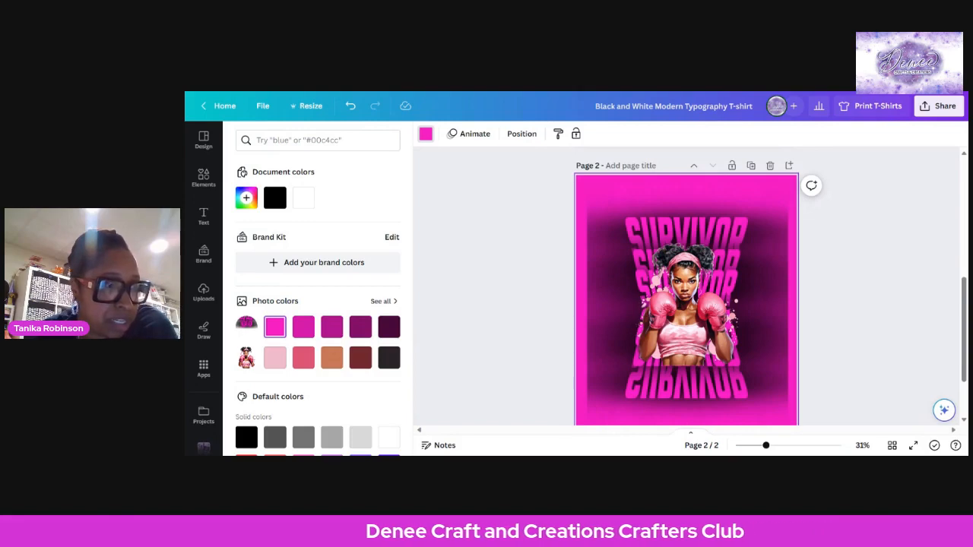
pyautogui.scroll(2, 909, 318)
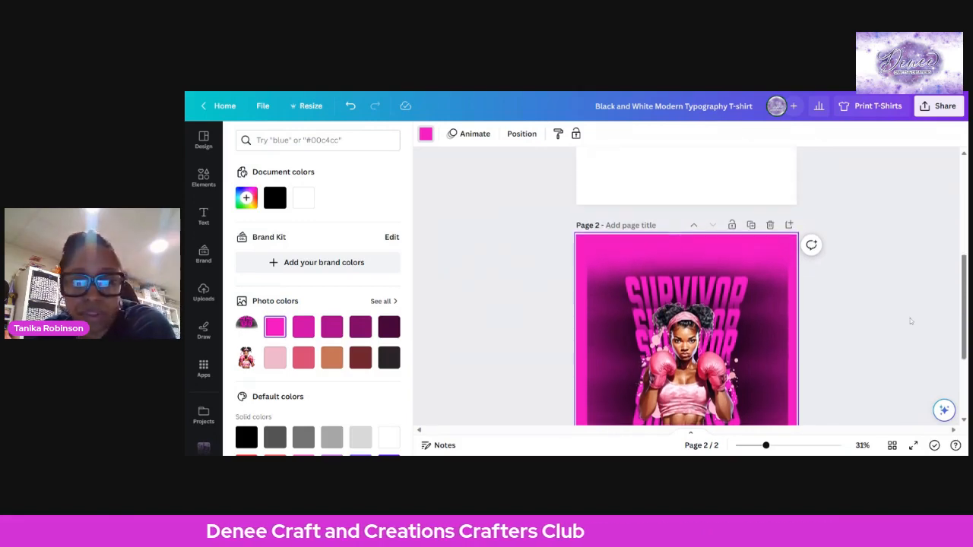
pyautogui.scroll(-1, 909, 318)
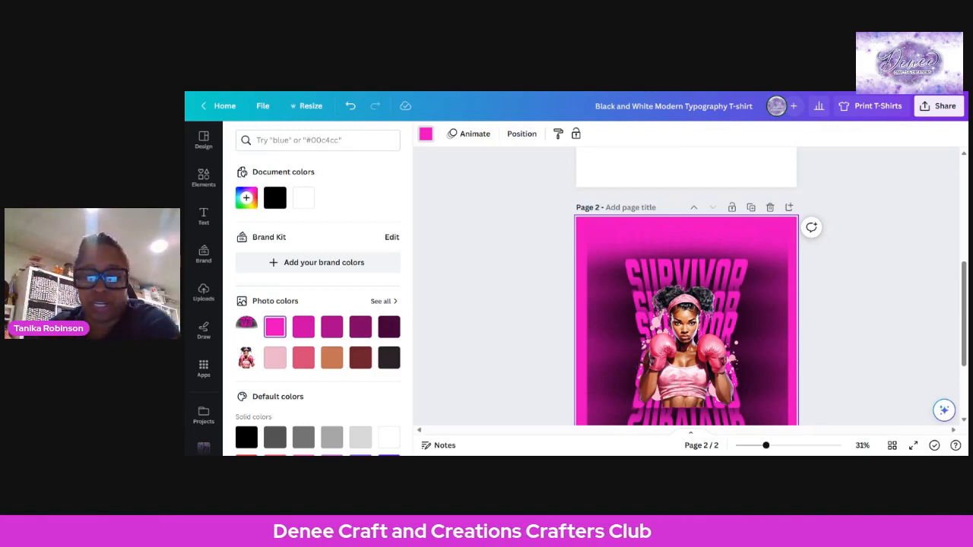
pyautogui.scroll(-4, 911, 319)
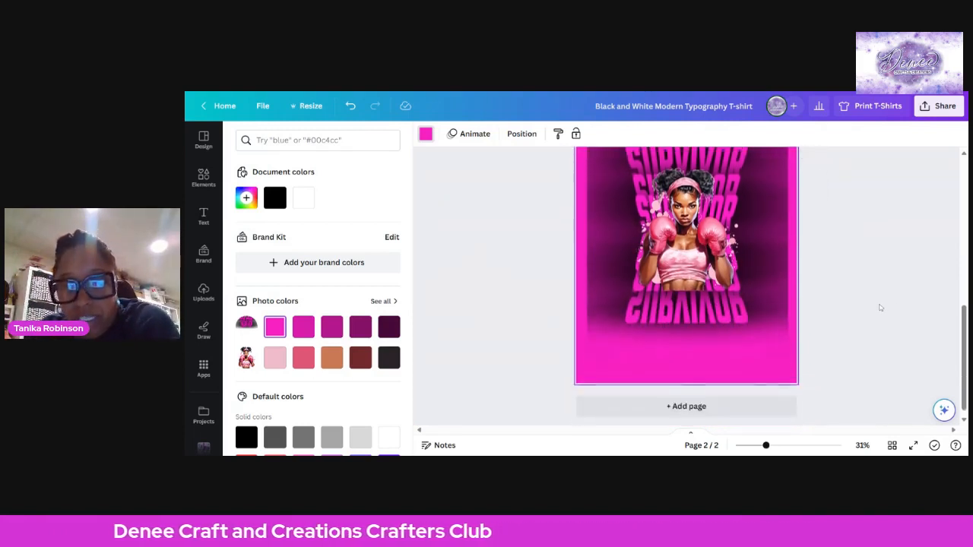
pyautogui.scroll(1, 881, 308)
pyautogui.scroll(1, 880, 308)
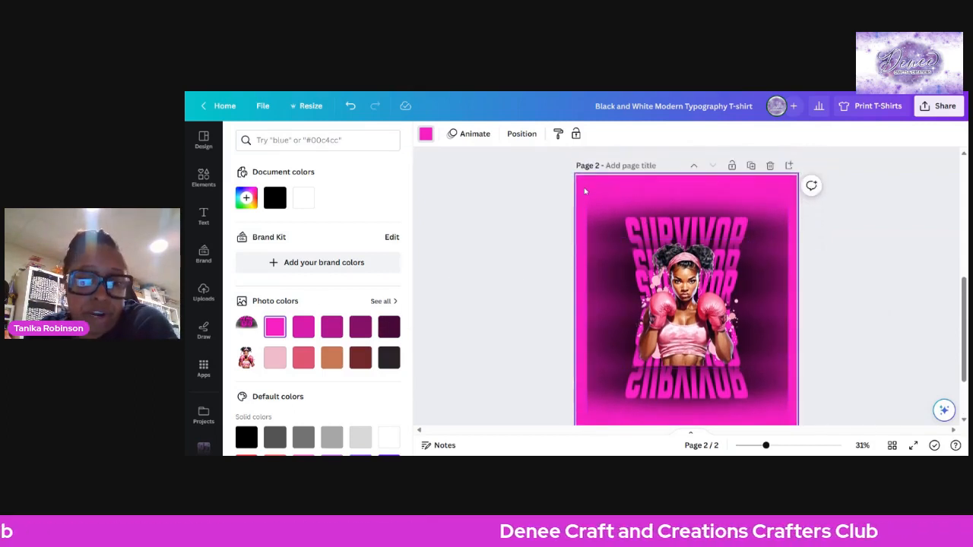
# Try the light pink photo colour from the boxer image as the page 2 background
pyautogui.click(274, 358)
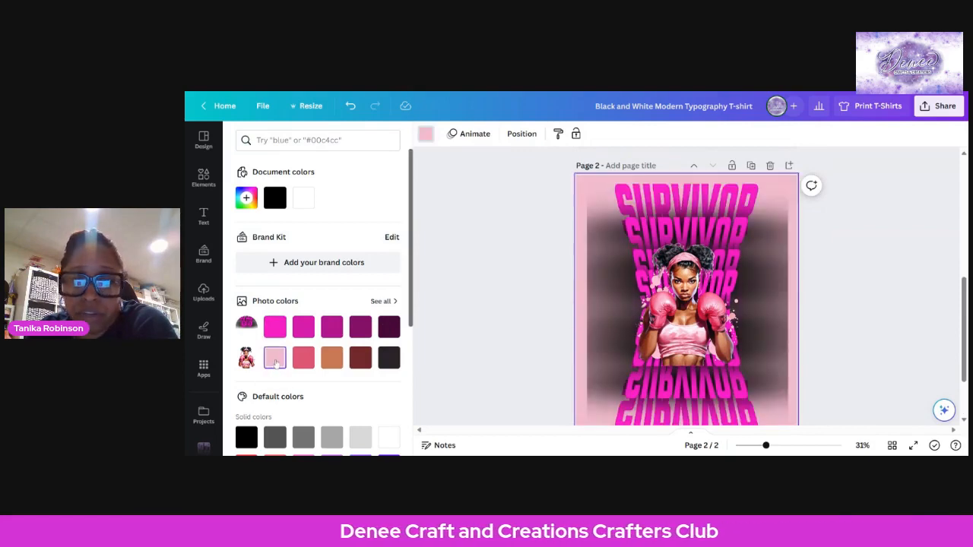
pyautogui.scroll(-2, 612, 315)
pyautogui.scroll(2, 612, 316)
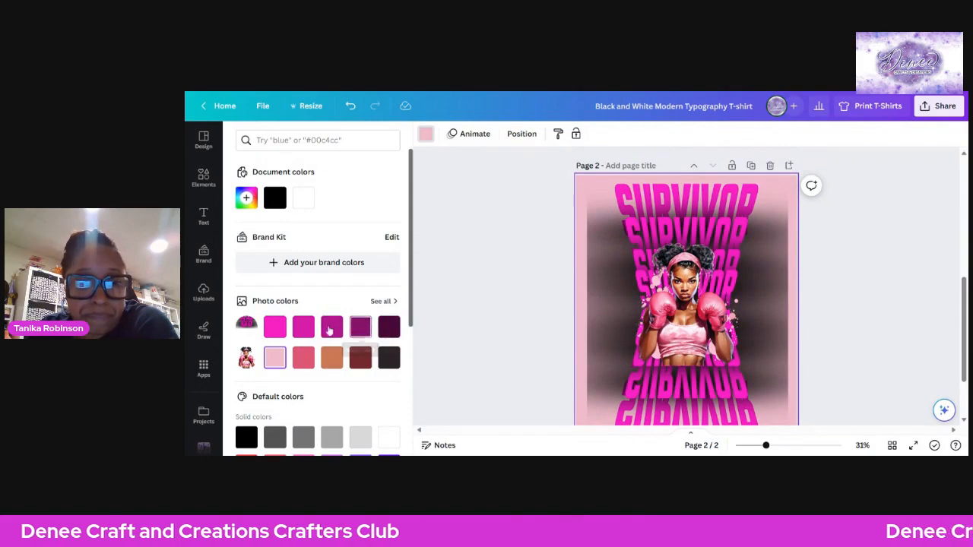
# Set the page 2 background to the darker magenta photo colour from the SURVIVOR image and check the whole page
pyautogui.click(332, 326)
pyautogui.scroll(-1, 603, 284)
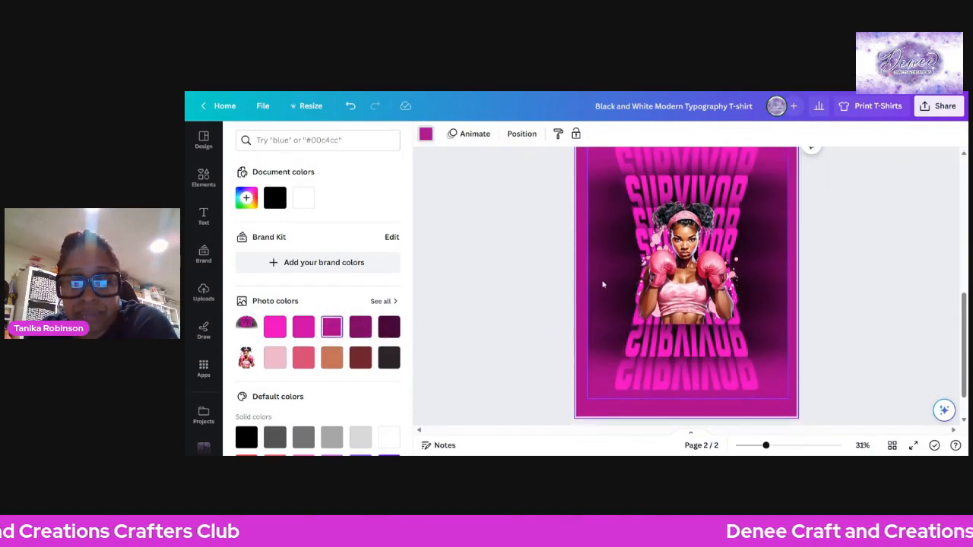
pyautogui.scroll(1, 602, 284)
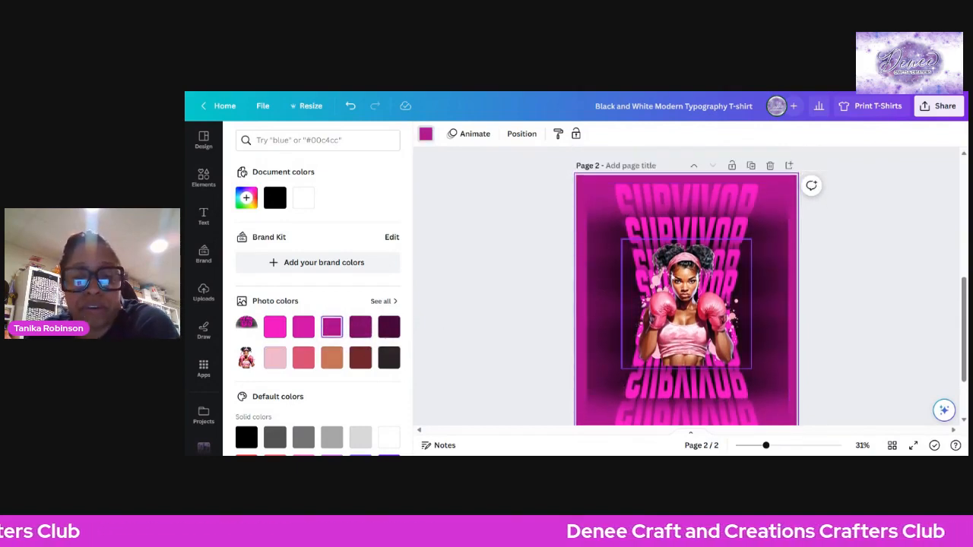
pyautogui.scroll(-1, 685, 286)
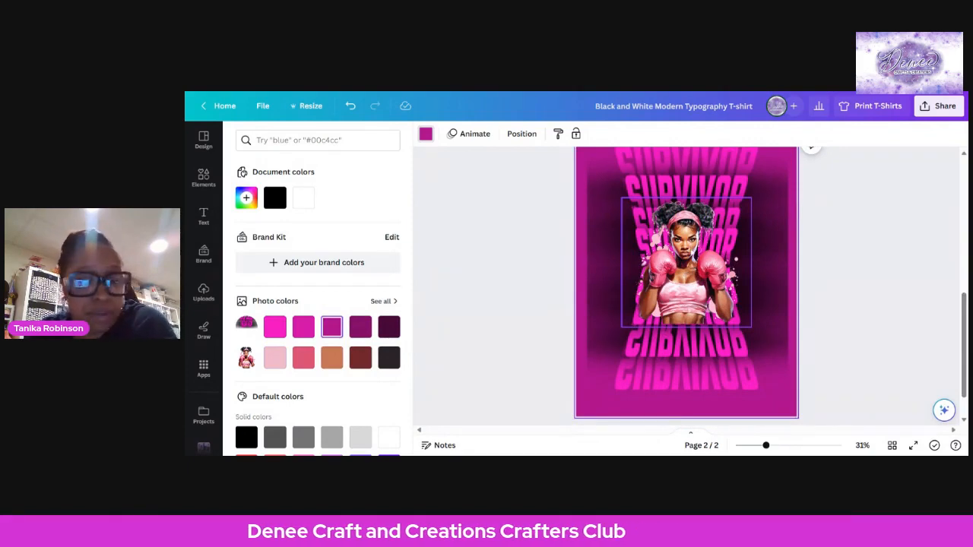
pyautogui.scroll(2, 697, 282)
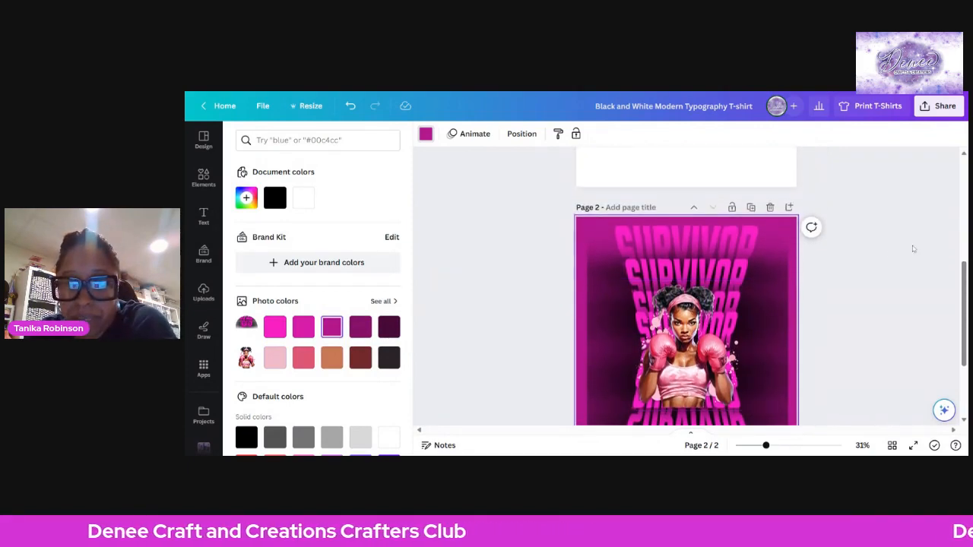
# Shrink the wide shadow image behind the page 1 lettering from both ends to about 18.1 by 3.7 in
pyautogui.scroll(7, 814, 270)
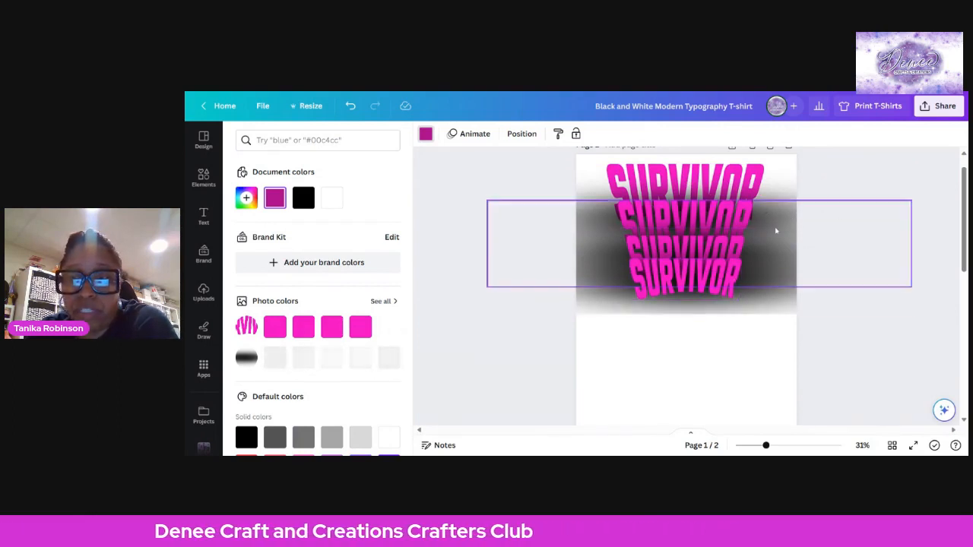
pyautogui.click(866, 215)
pyautogui.moveTo(919, 203); pyautogui.dragTo(804, 223)
pyautogui.moveTo(486, 223); pyautogui.dragTo(519, 229)
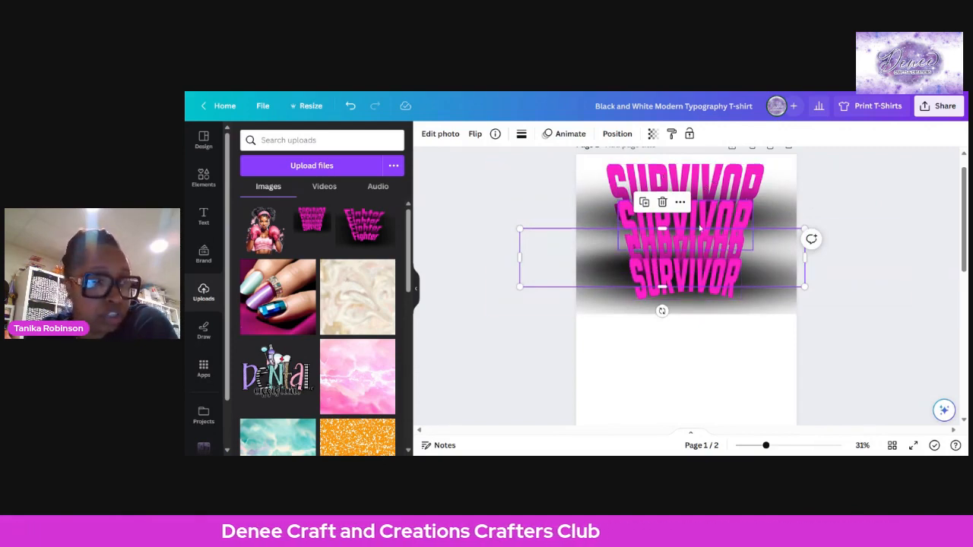
# Examine the flip directions for the selected image and the stacking of layers that makes up page 2
pyautogui.scroll(-5, 699, 228)
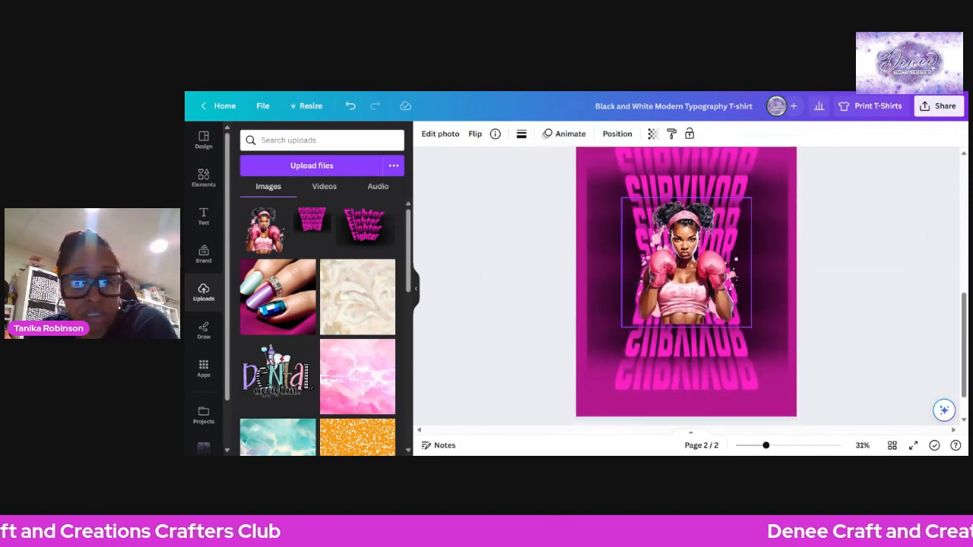
pyautogui.click(475, 135)
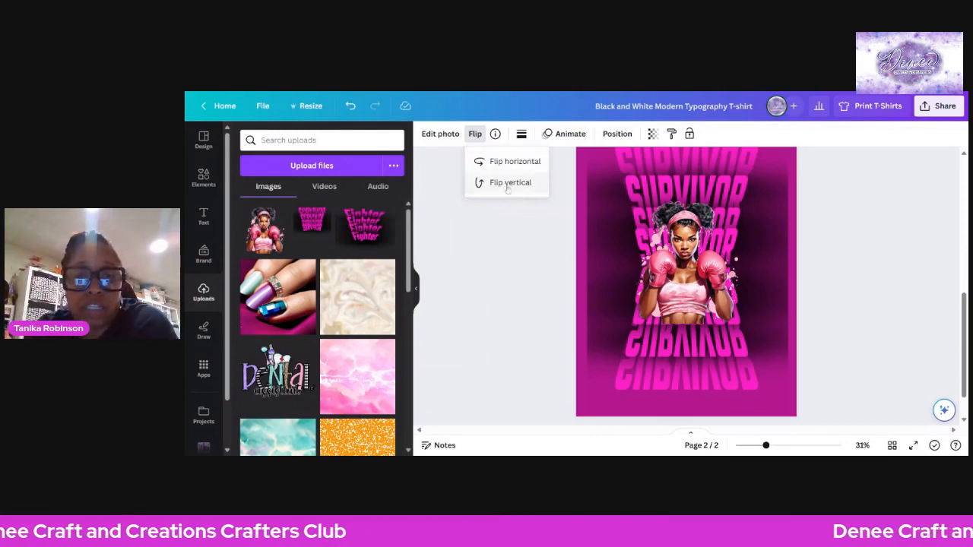
pyautogui.click(501, 279)
pyautogui.scroll(2, 700, 282)
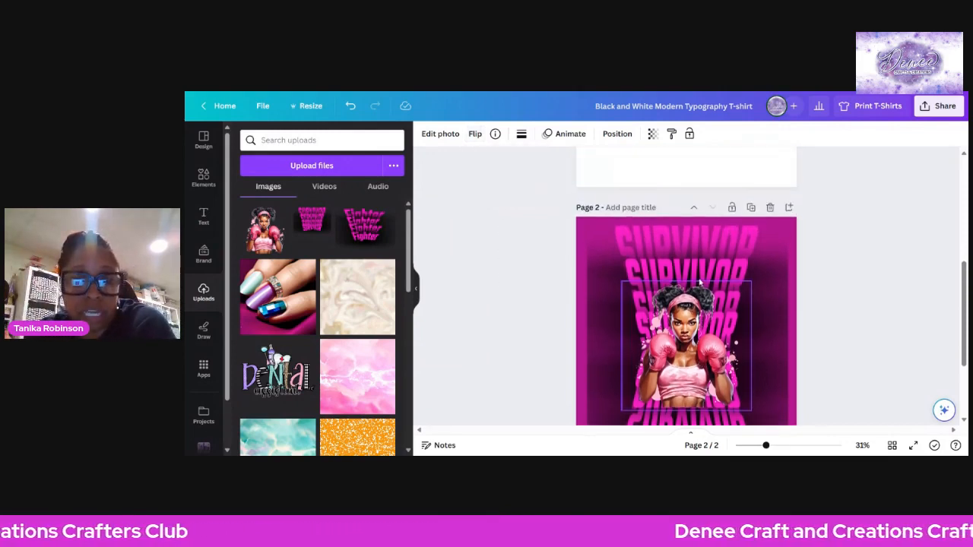
pyautogui.scroll(-2, 700, 282)
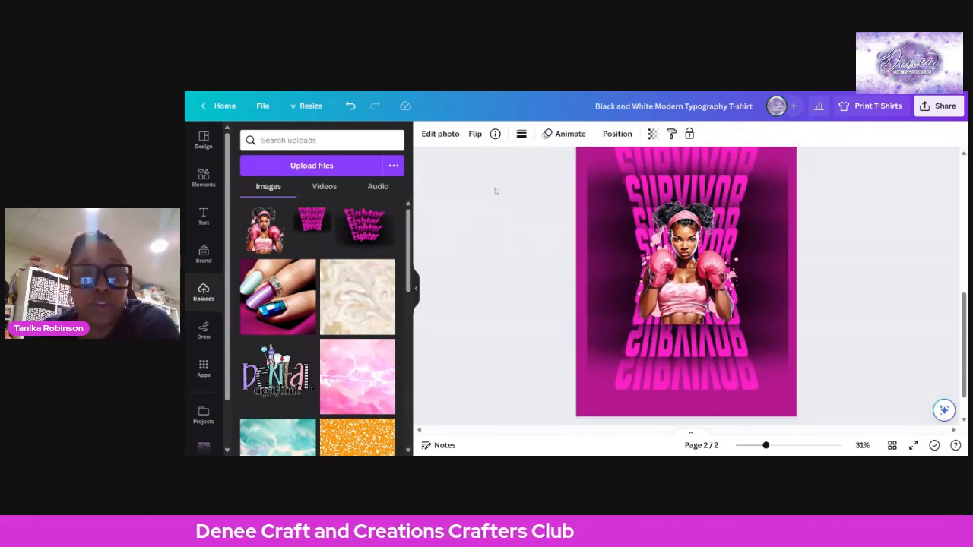
pyautogui.click(608, 134)
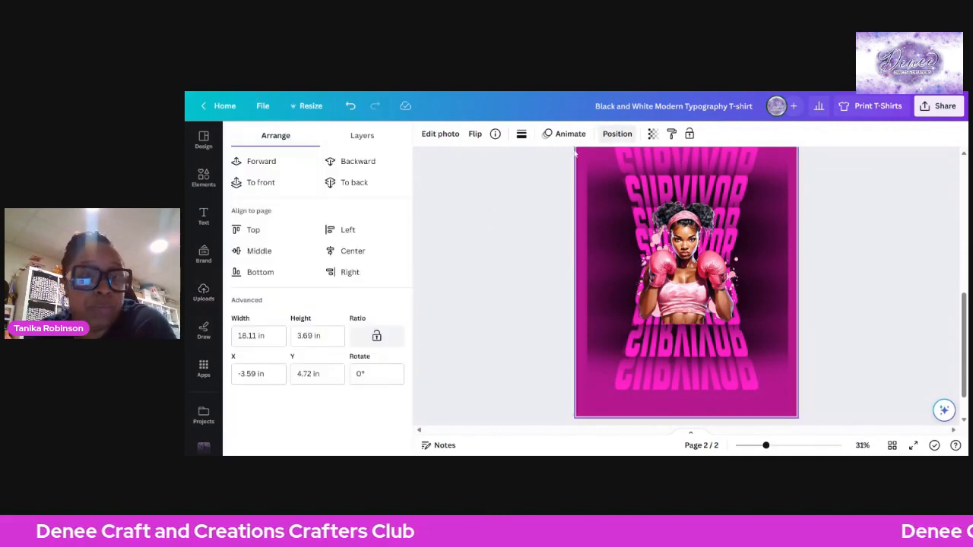
pyautogui.click(362, 136)
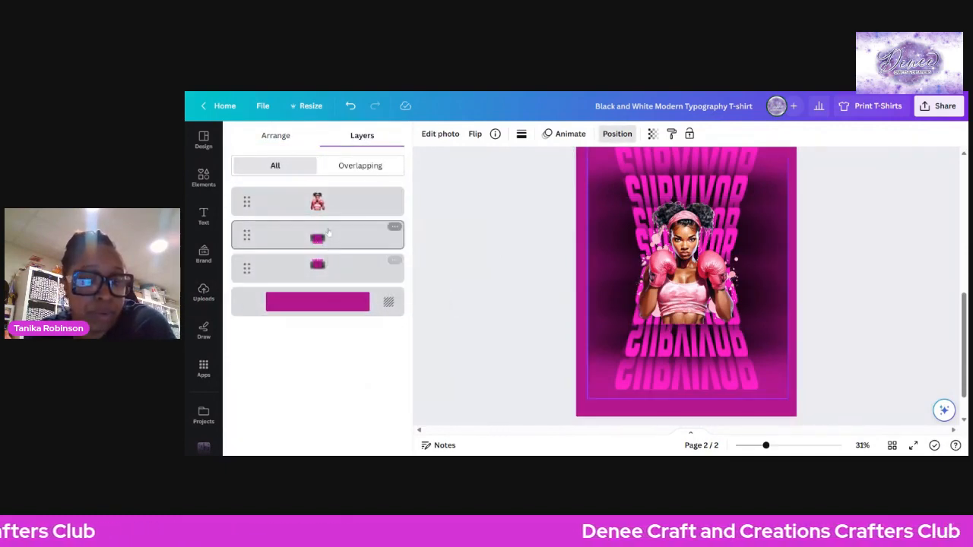
pyautogui.click(485, 239)
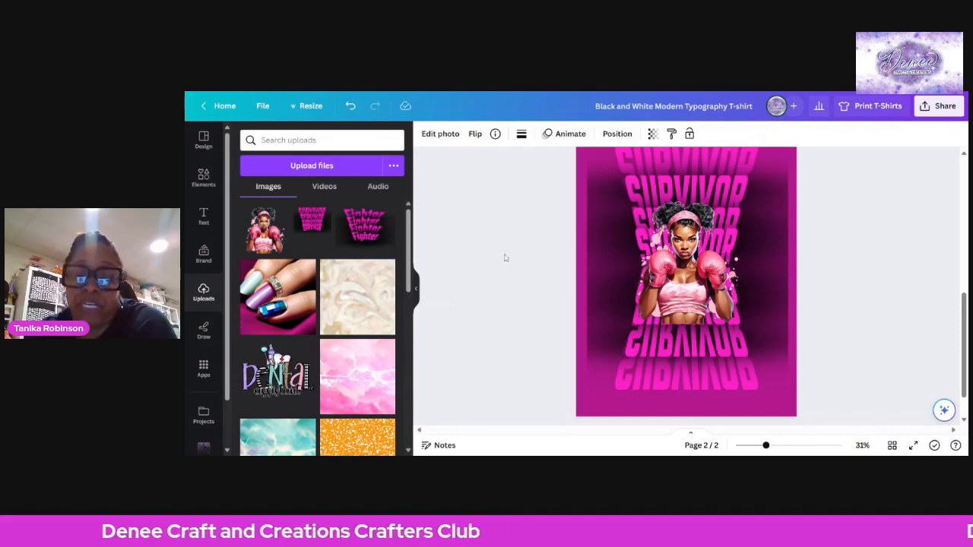
# Check the composition of page 2 and nudge the boxer image slightly to the right over the lettering
pyautogui.scroll(1, 508, 255)
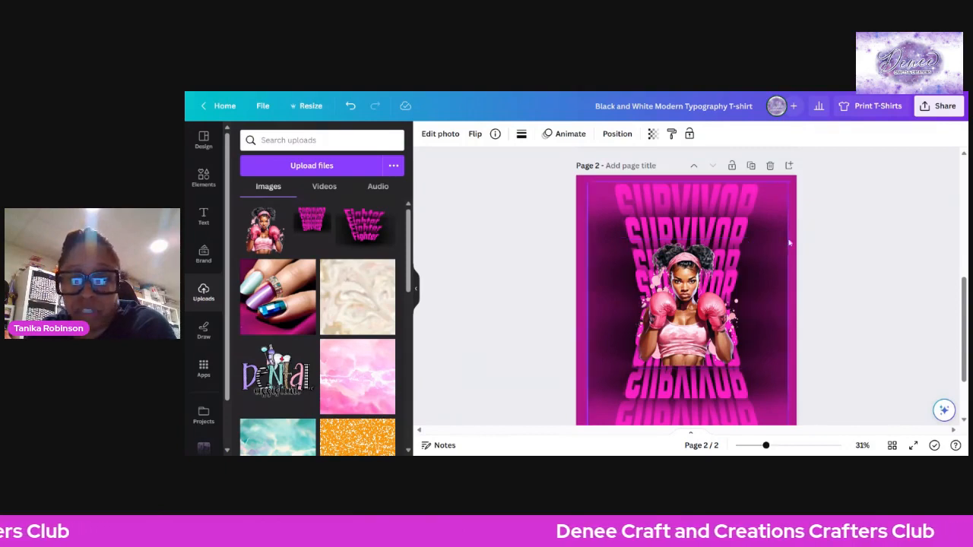
pyautogui.scroll(-1, 810, 228)
pyautogui.scroll(1, 818, 250)
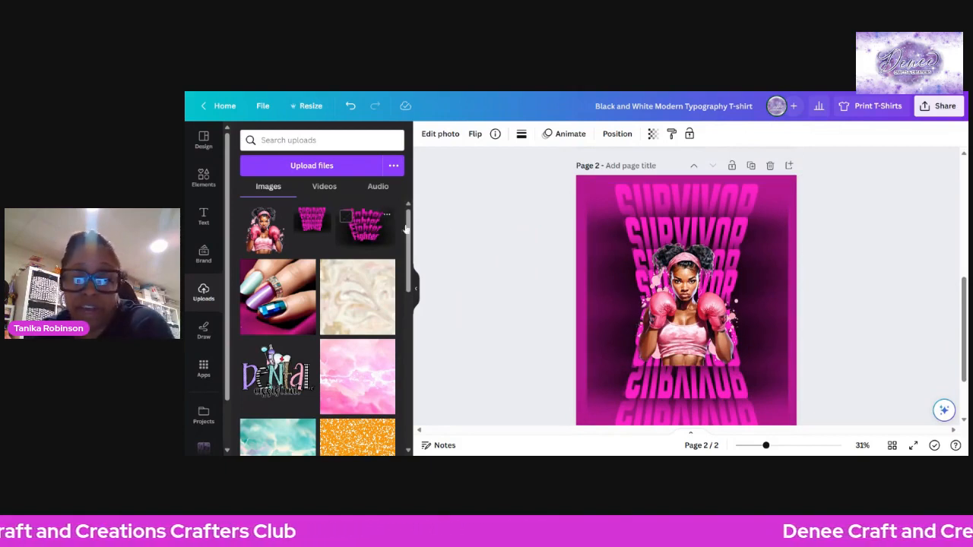
pyautogui.scroll(-1, 822, 260)
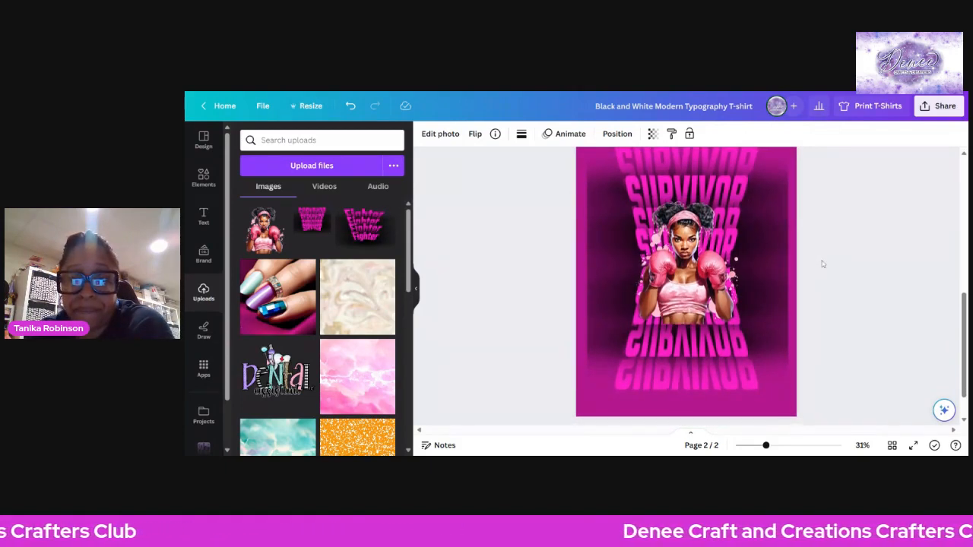
pyautogui.scroll(1, 823, 260)
pyautogui.scroll(-1, 822, 261)
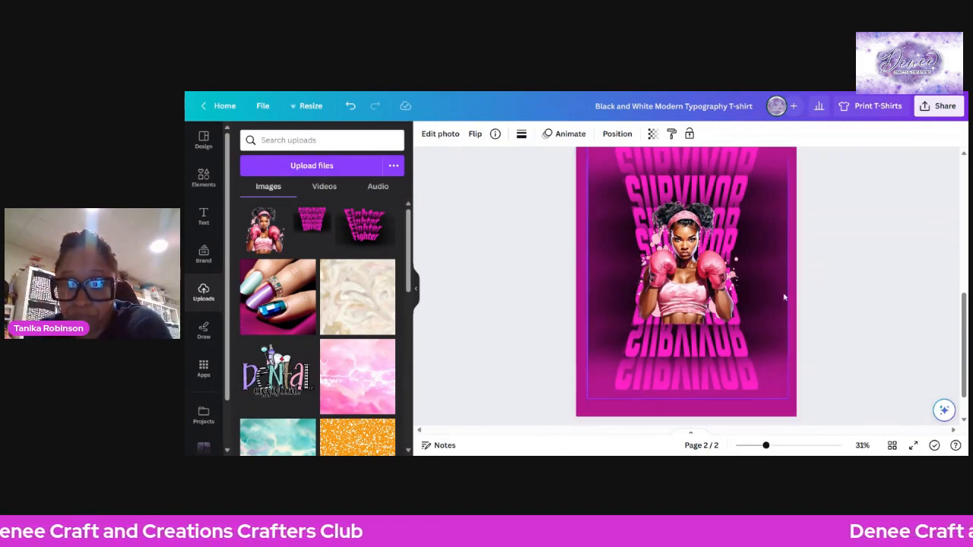
pyautogui.scroll(1, 754, 299)
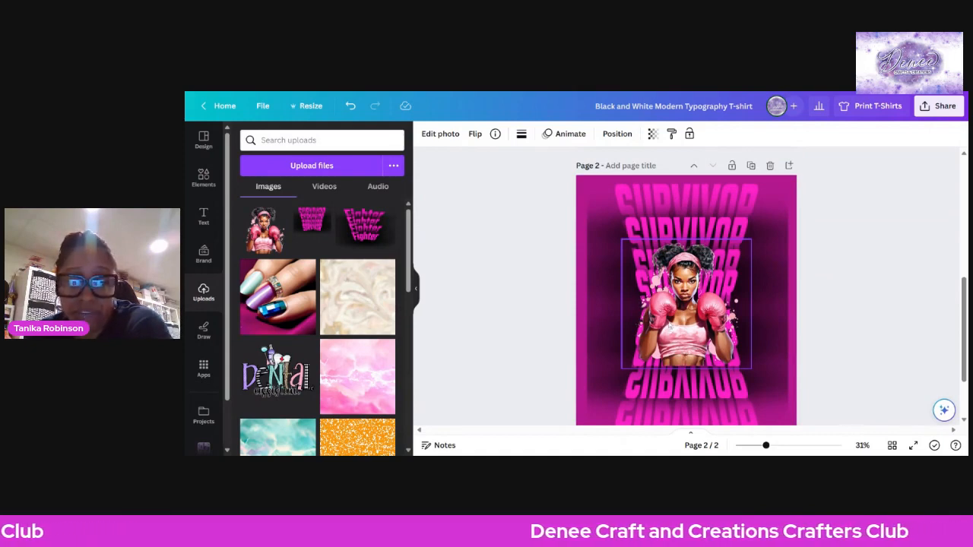
pyautogui.moveTo(672, 325)
pyautogui.mouseDown()
pyautogui.moveTo(838, 332)
pyautogui.moveTo(675, 330)
pyautogui.moveTo(681, 320)
pyautogui.mouseUp()
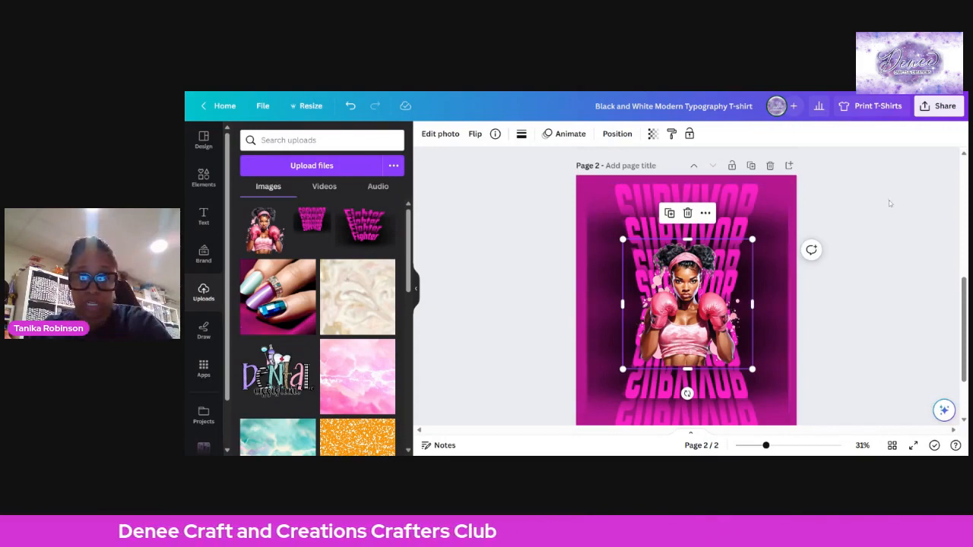
pyautogui.click(855, 226)
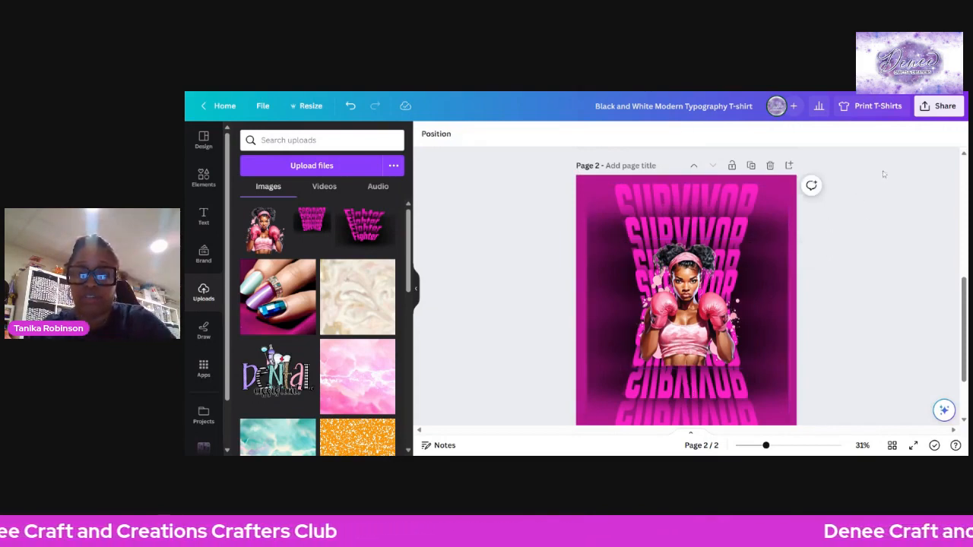
# Download both pages of the design as PNG files at size 1
pyautogui.click(925, 107)
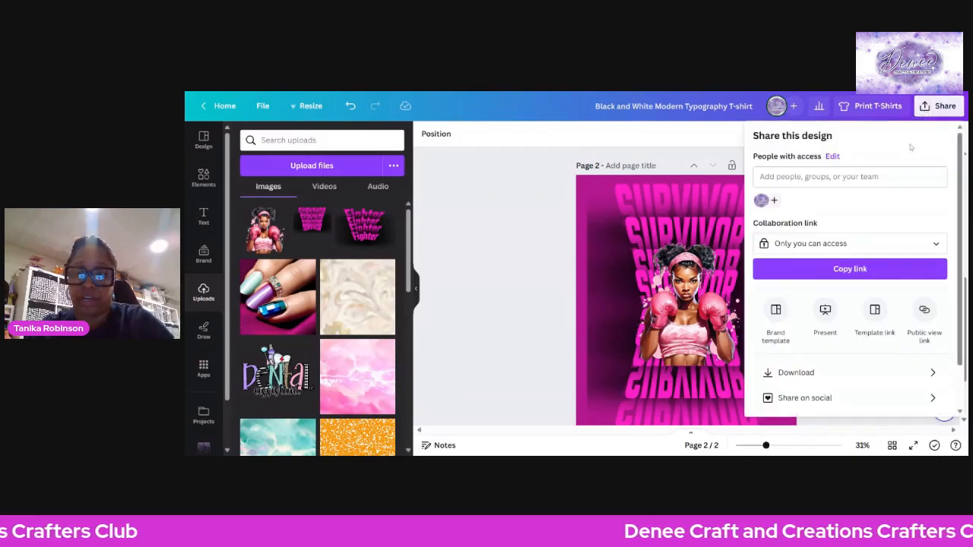
pyautogui.click(794, 377)
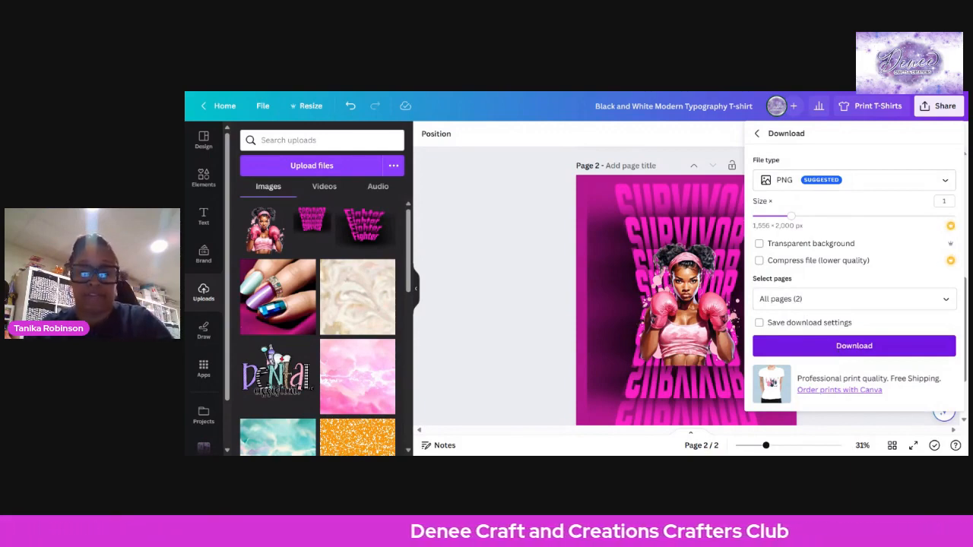
pyautogui.click(840, 346)
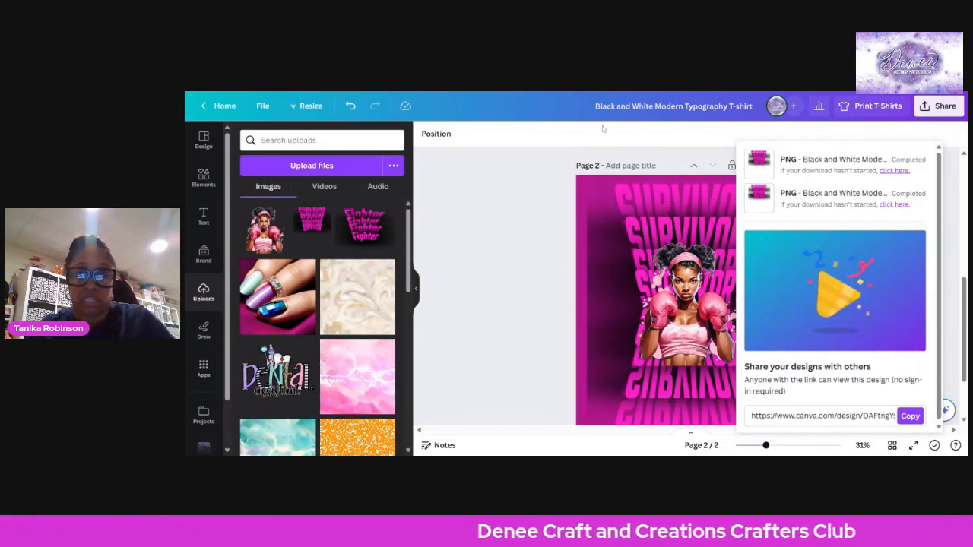
pyautogui.click(492, 192)
pyautogui.scroll(-2, 519, 204)
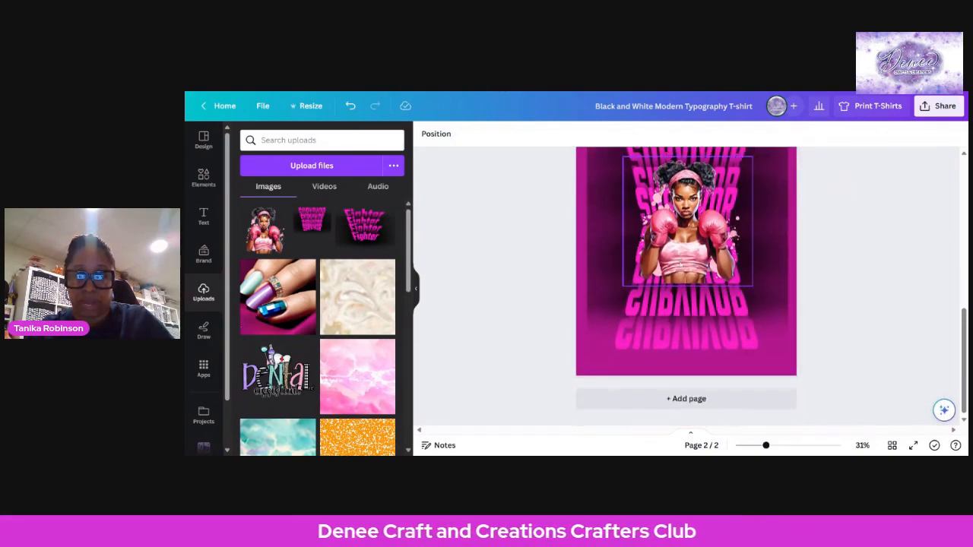
pyautogui.click(695, 400)
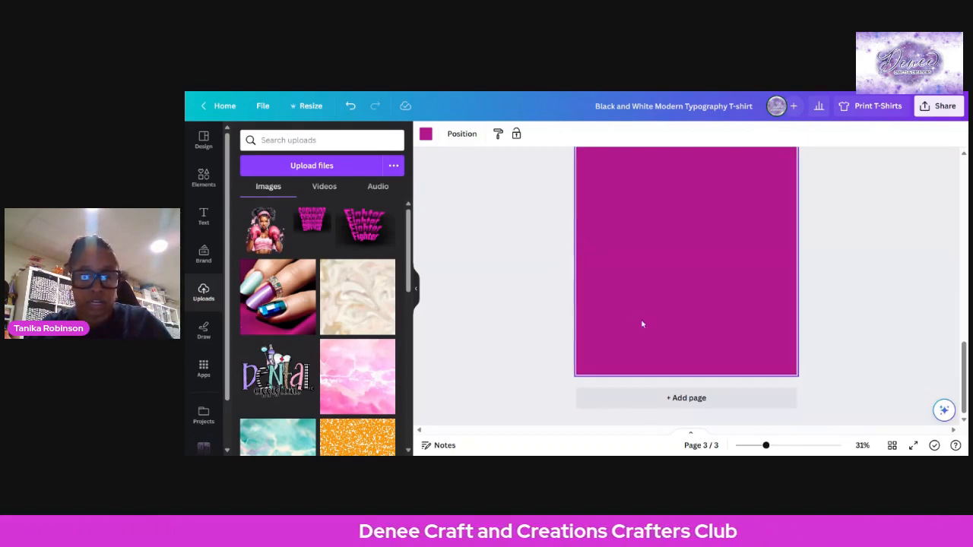
pyautogui.scroll(5, 726, 337)
pyautogui.scroll(-3, 758, 265)
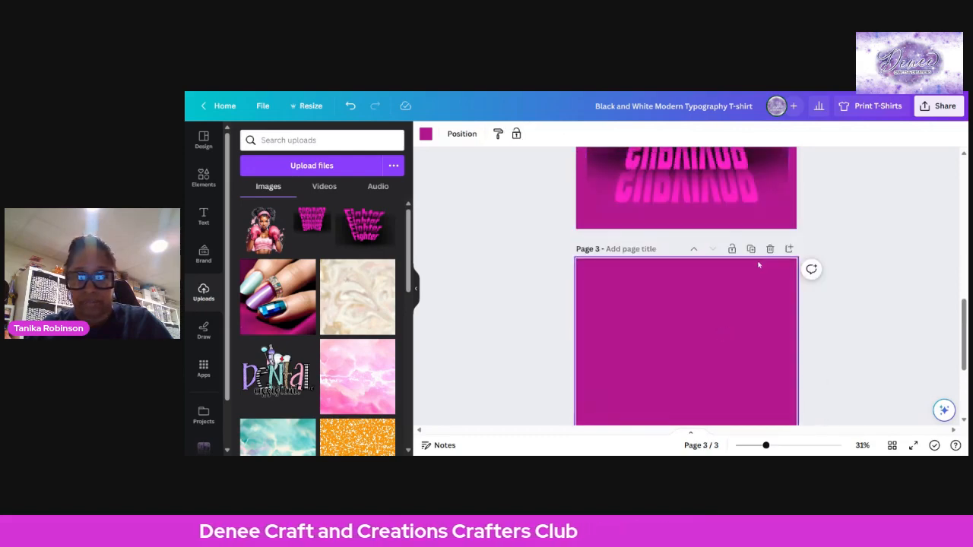
pyautogui.click(771, 251)
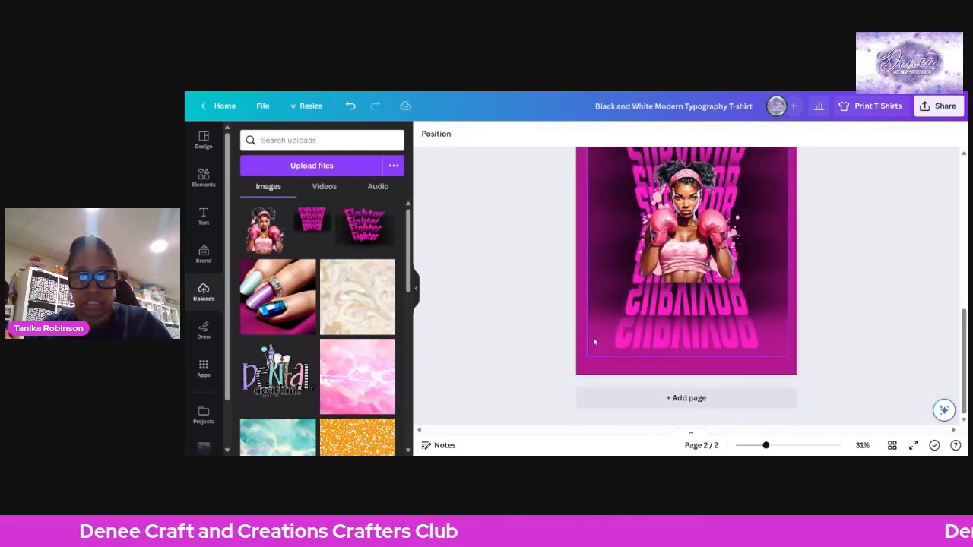
# Add a third page after the boxer design and browse the uploaded images down to the T-shirt mockups
pyautogui.click(699, 398)
pyautogui.scroll(-10, 332, 253)
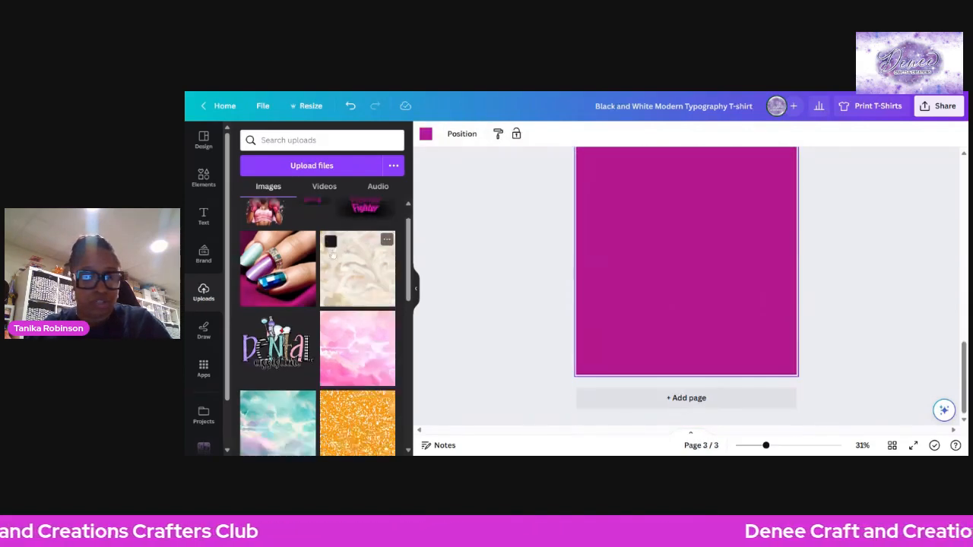
pyautogui.scroll(-1, 332, 253)
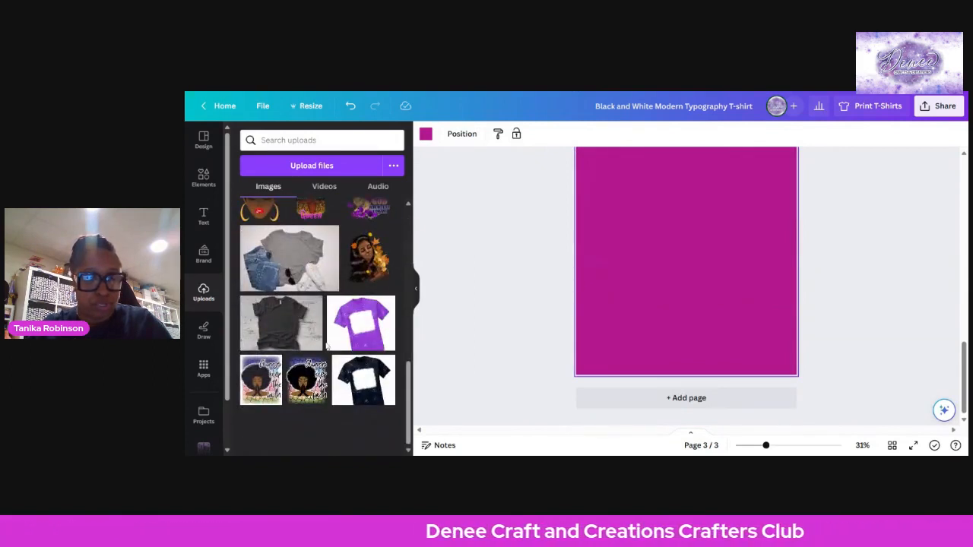
# Check the page 2 design and download all three pages as PNG files at size 1
pyautogui.scroll(3, 673, 297)
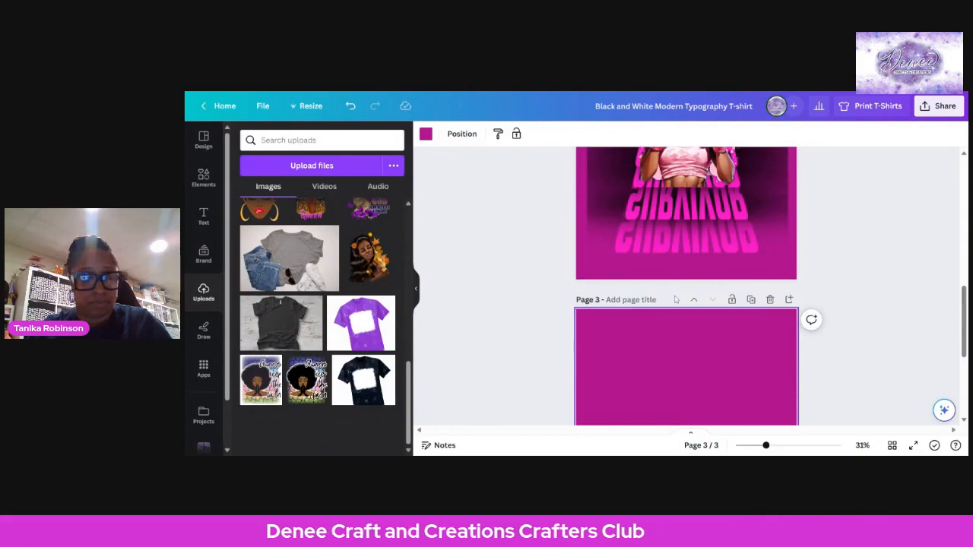
pyautogui.scroll(3, 675, 299)
pyautogui.scroll(5, 675, 299)
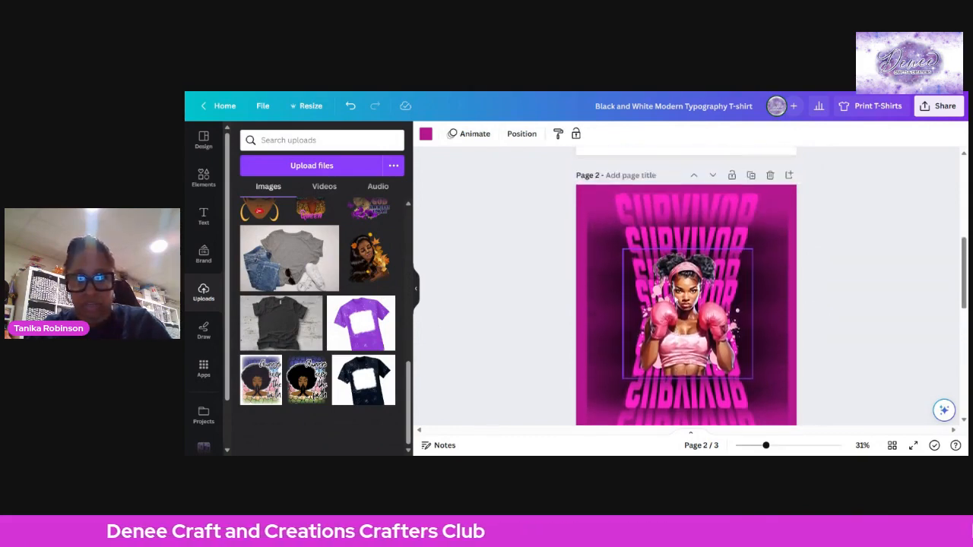
pyautogui.scroll(-1, 898, 146)
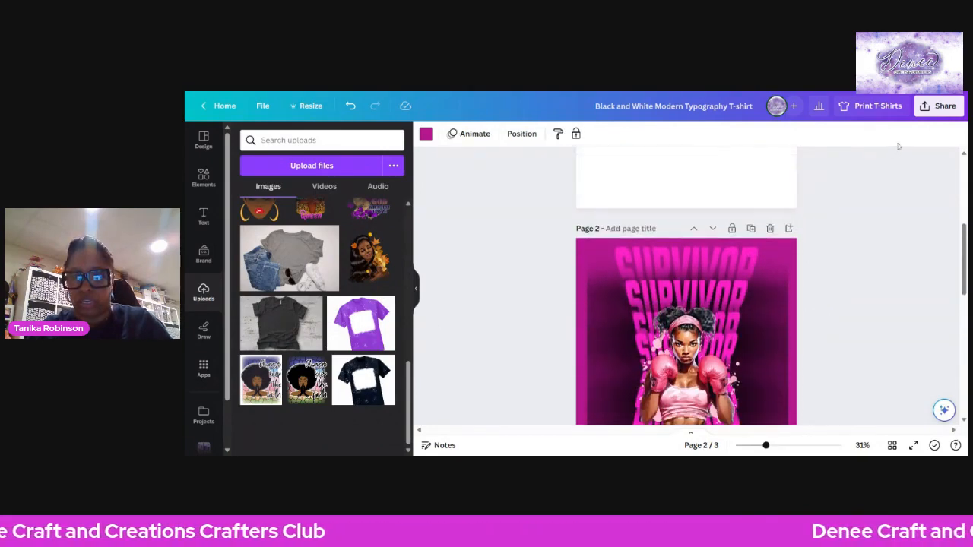
pyautogui.click(936, 104)
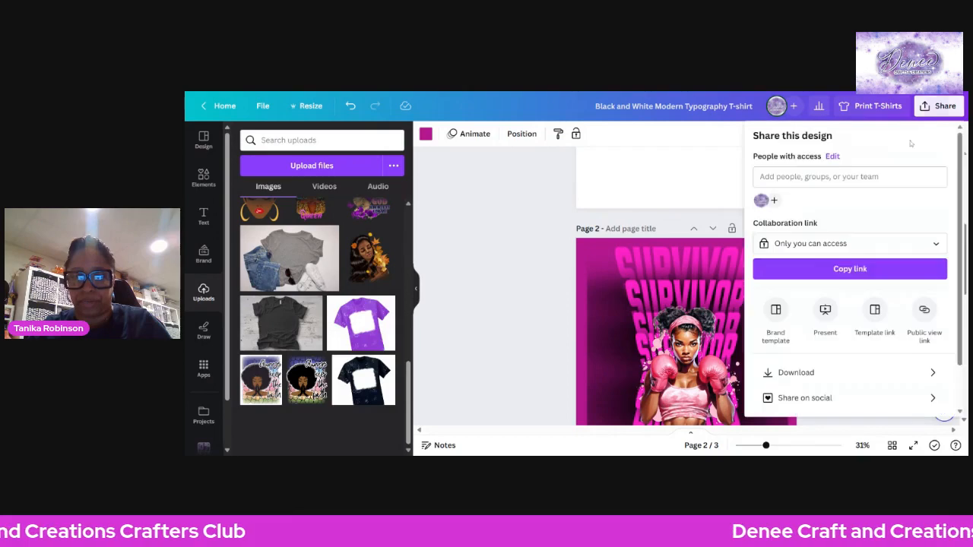
pyautogui.click(803, 373)
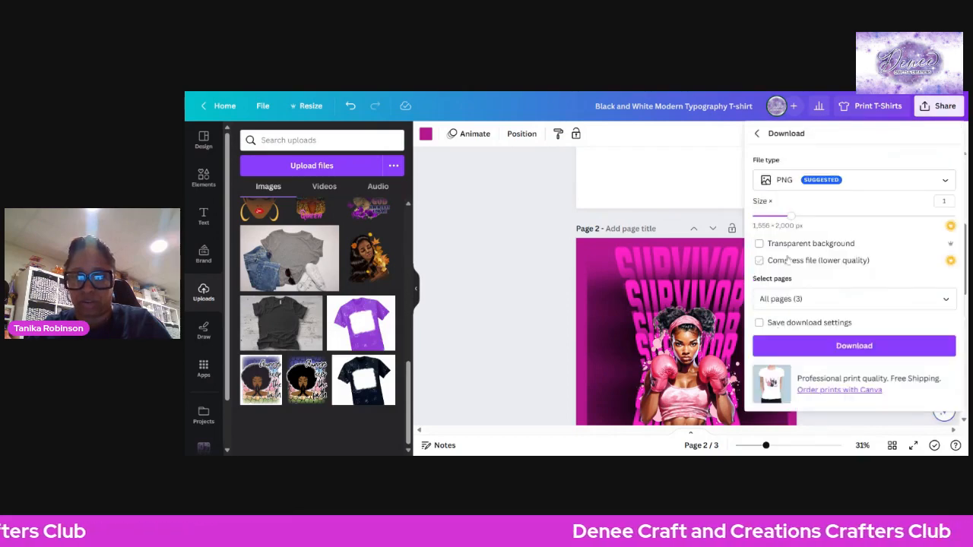
pyautogui.click(820, 346)
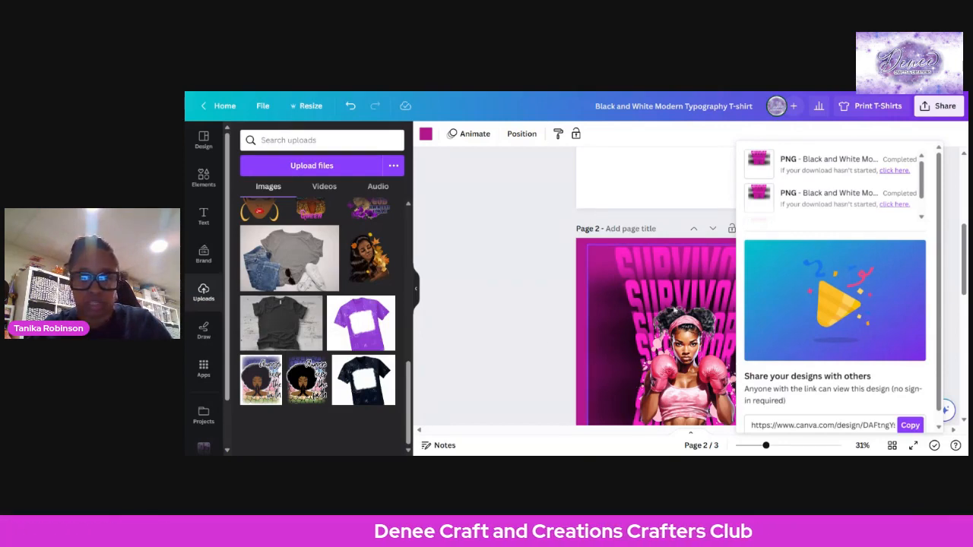
pyautogui.click(471, 286)
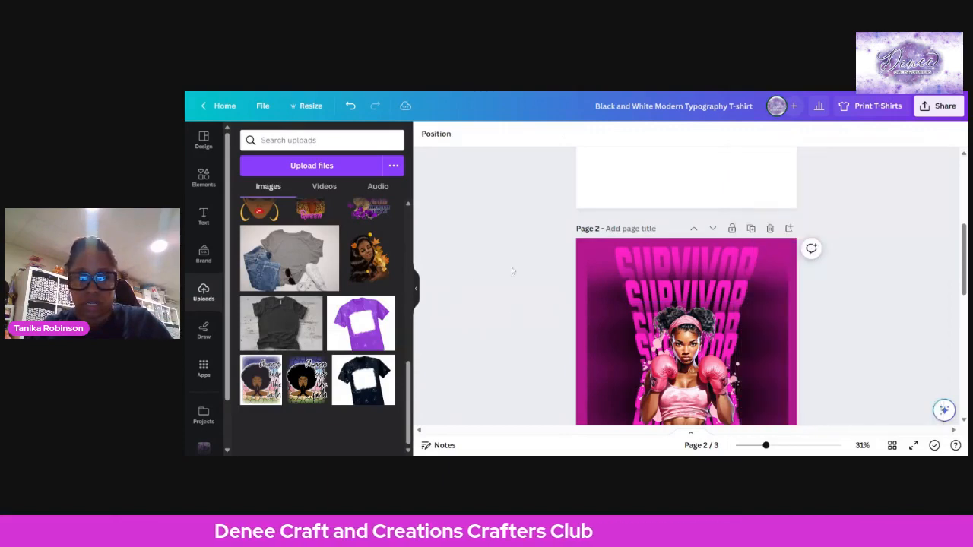
# Place the uploaded dark grey T-shirt photo at the top of page 3 and enlarge it to span the page width
pyautogui.scroll(-3, 512, 271)
pyautogui.scroll(-1, 754, 326)
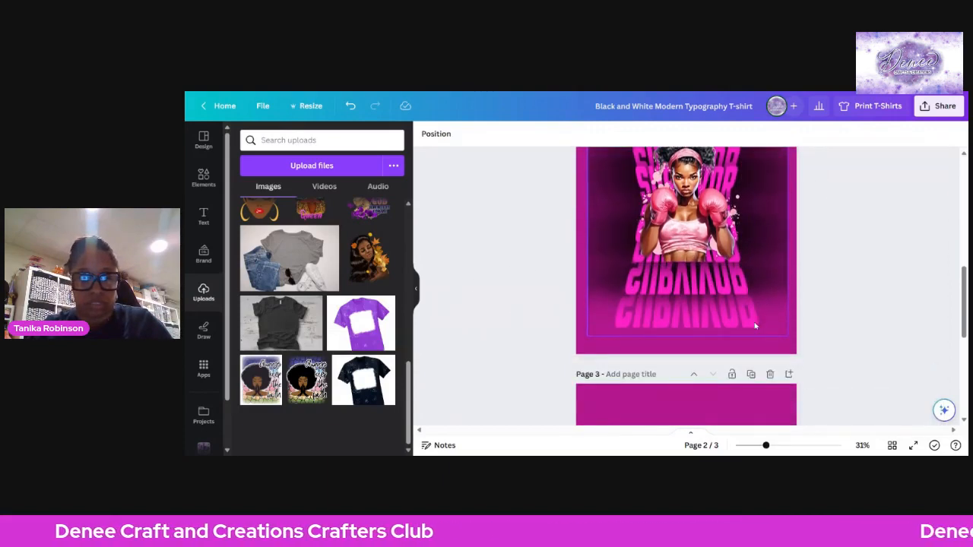
pyautogui.scroll(2, 717, 311)
pyautogui.scroll(-3, 683, 323)
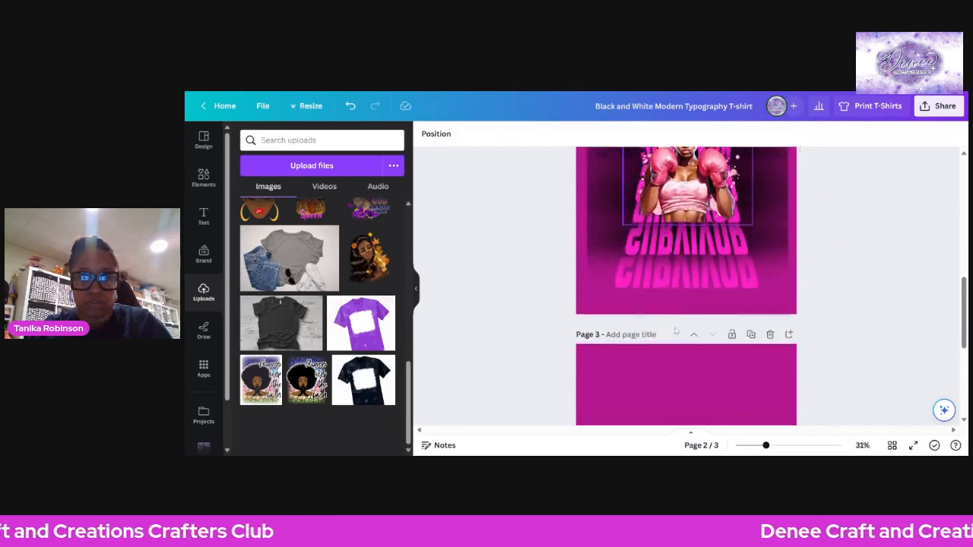
pyautogui.scroll(-3, 670, 329)
pyautogui.moveTo(280, 323); pyautogui.dragTo(638, 250)
pyautogui.moveTo(725, 316); pyautogui.dragTo(803, 369)
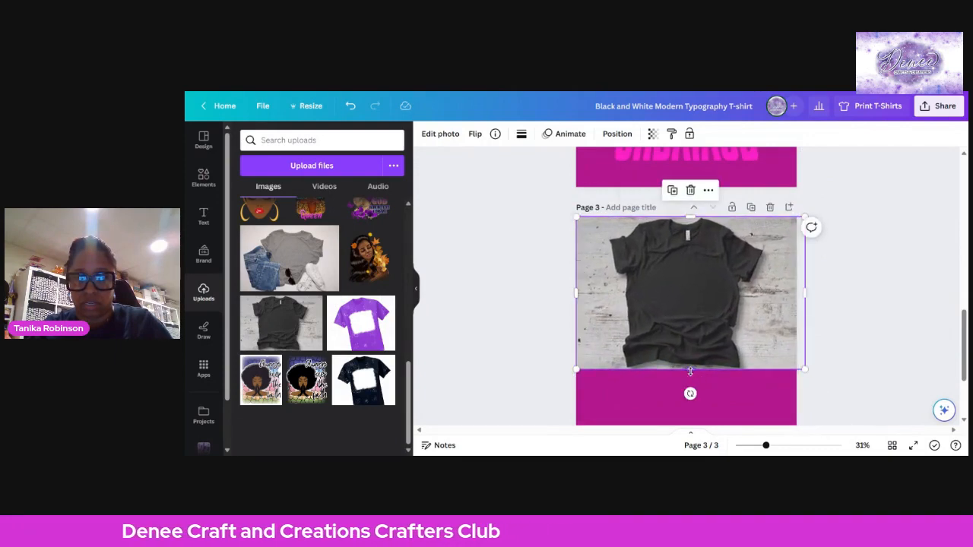
# Stretch the T-shirt photo further down page 3, then place the uploaded SURVIVOR boxer design on the shirt and scale it to fit the chest
pyautogui.moveTo(690, 370); pyautogui.dragTo(698, 417)
pyautogui.scroll(3, 703, 356)
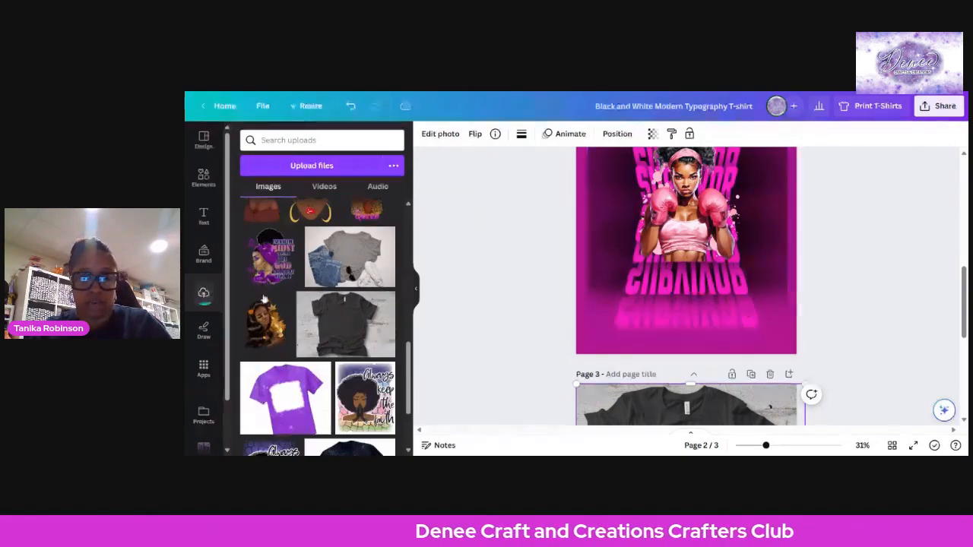
pyautogui.scroll(10, 312, 274)
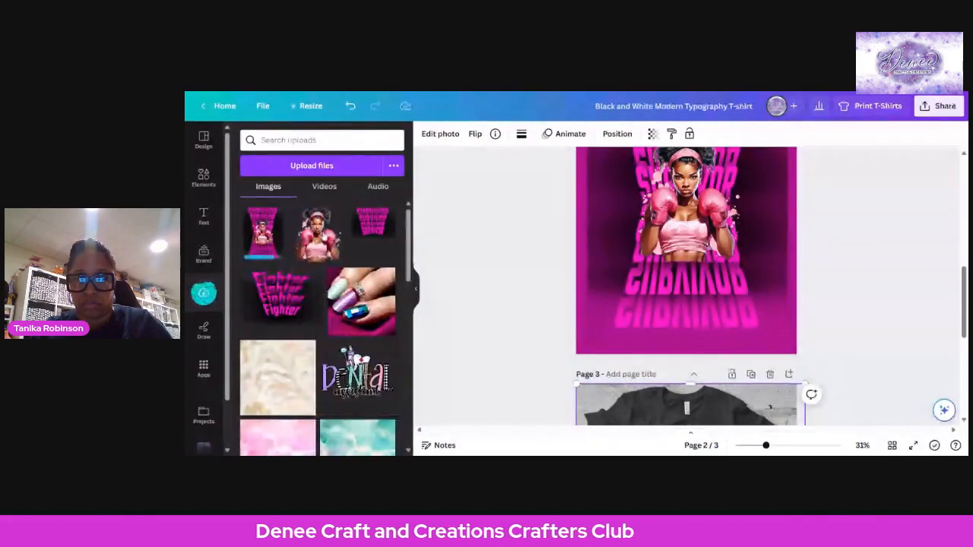
pyautogui.moveTo(262, 232); pyautogui.dragTo(693, 373)
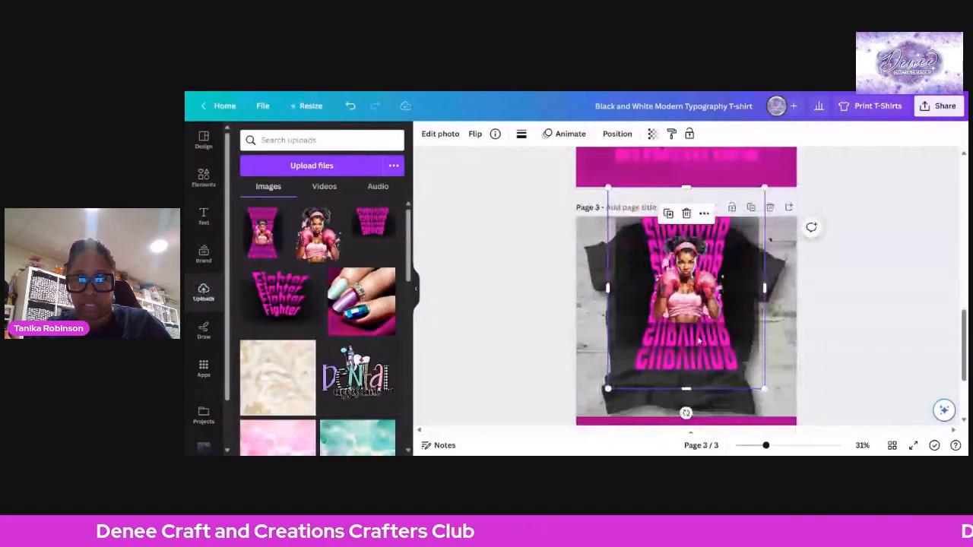
pyautogui.moveTo(608, 221); pyautogui.dragTo(652, 275)
pyautogui.moveTo(764, 418); pyautogui.dragTo(731, 375)
pyautogui.moveTo(674, 326); pyautogui.dragTo(662, 306)
pyautogui.moveTo(719, 358); pyautogui.dragTo(722, 364)
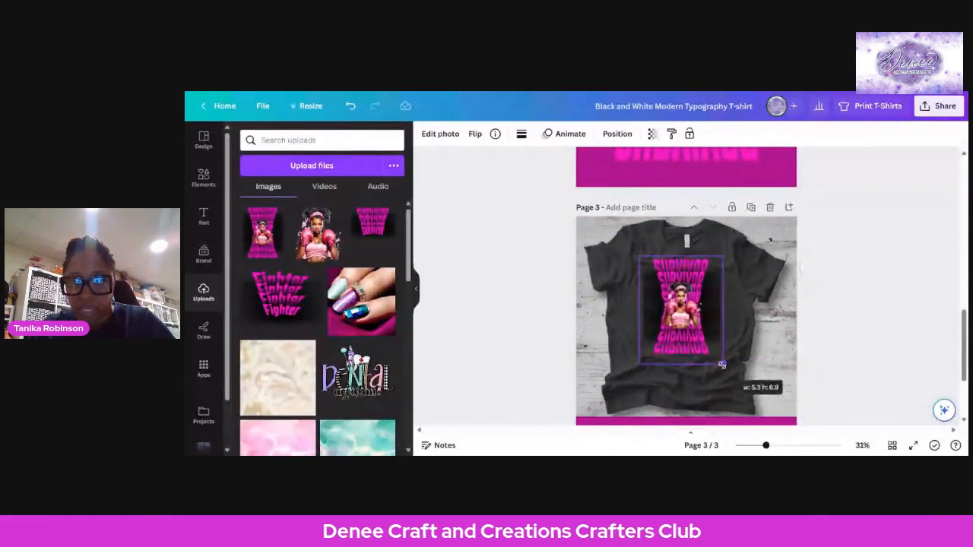
pyautogui.moveTo(638, 364); pyautogui.dragTo(631, 374)
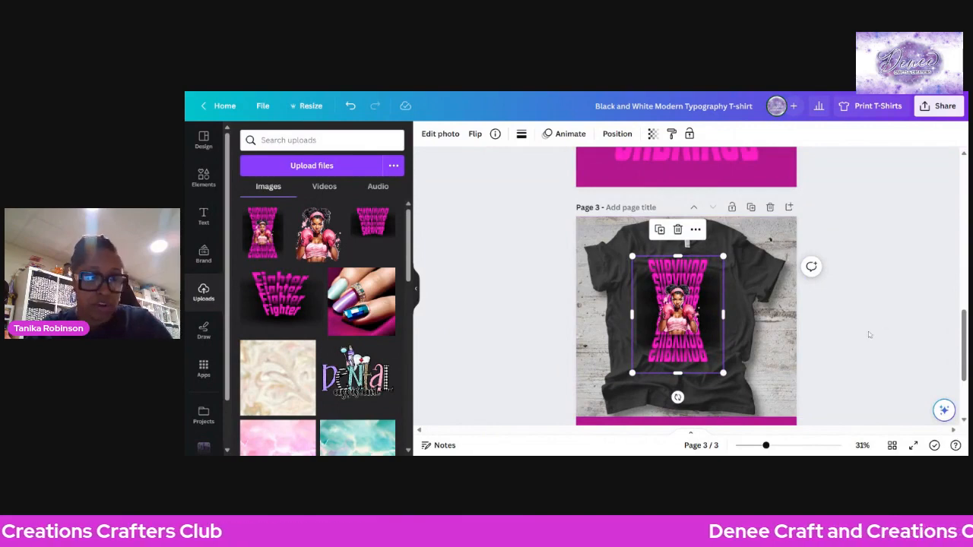
# Open the TypeCraft app and choose the Teko Bold font for its text
pyautogui.scroll(-2, 211, 413)
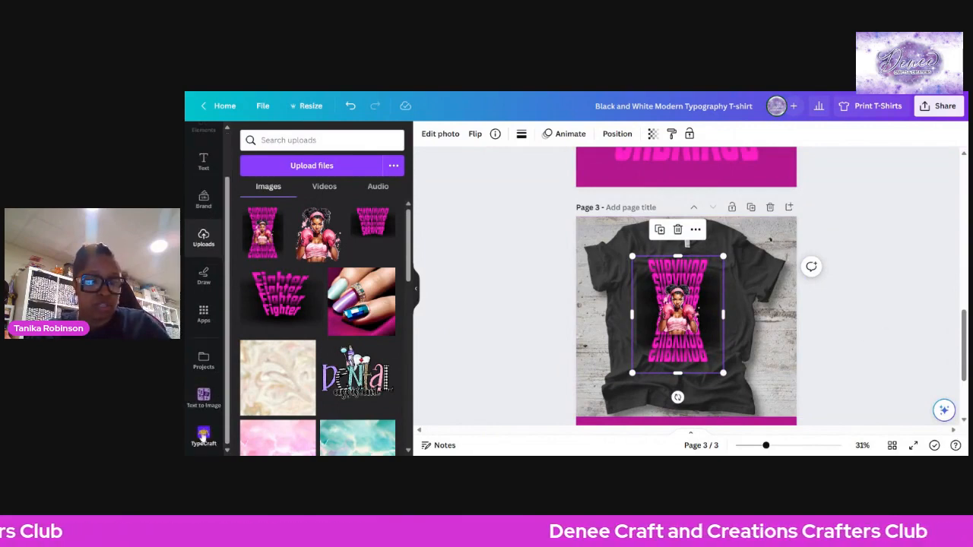
pyautogui.click(203, 435)
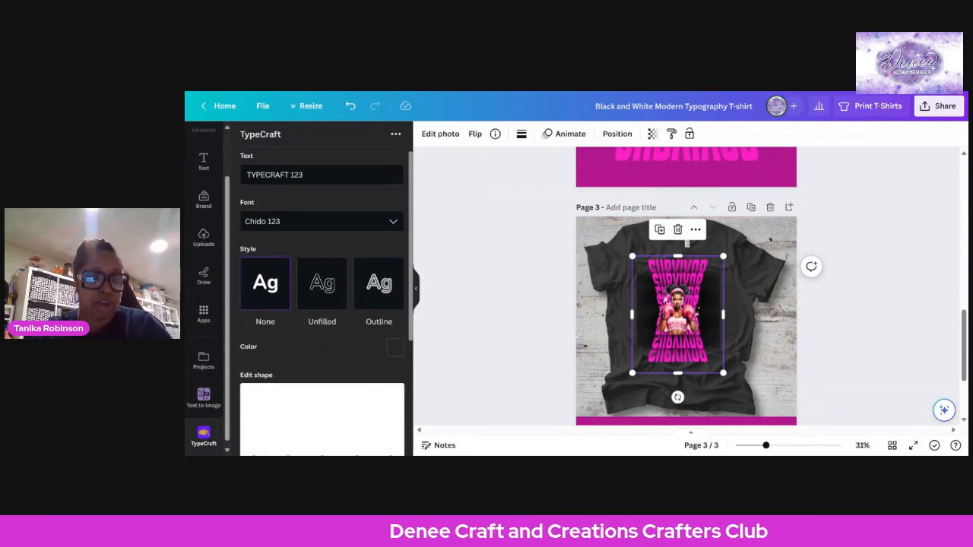
pyautogui.click(286, 222)
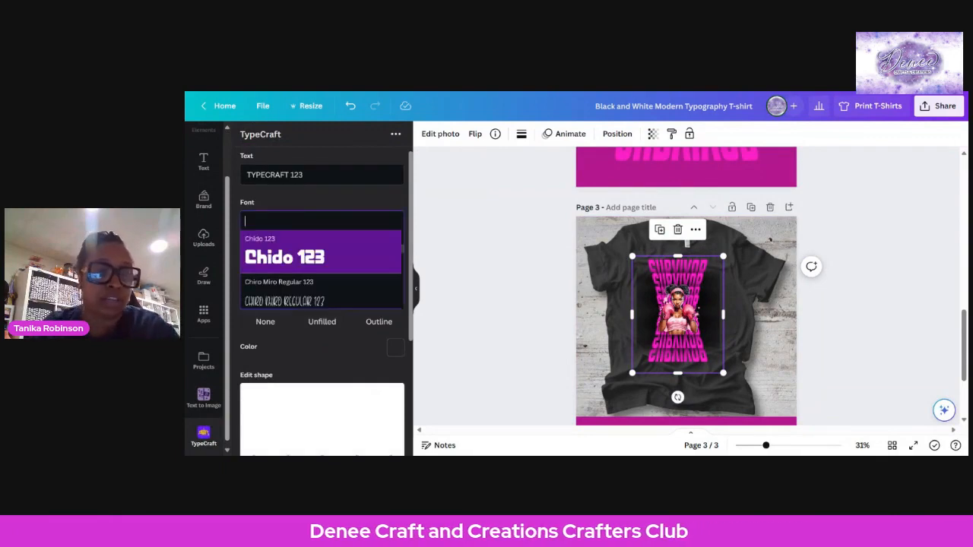
pyautogui.write('tek')
pyautogui.click(289, 255)
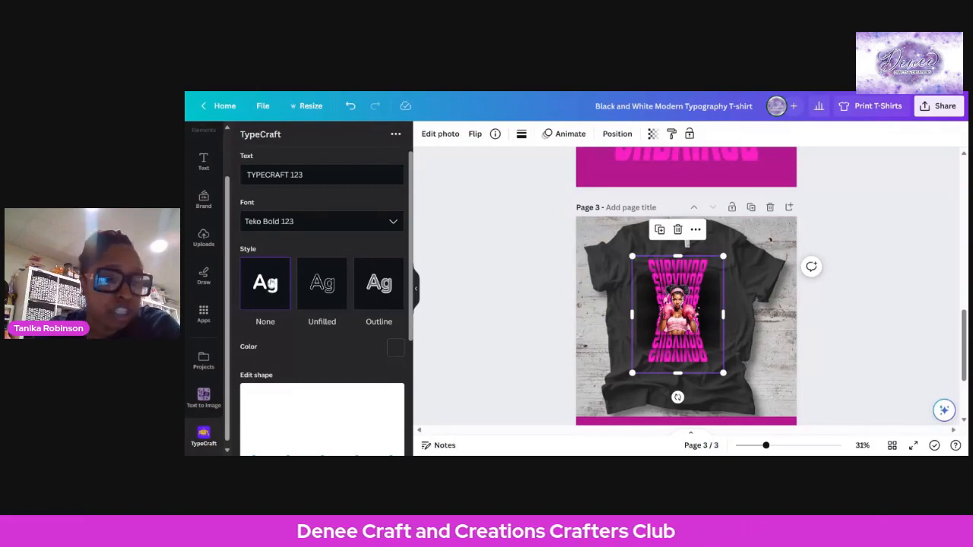
pyautogui.scroll(-4, 269, 303)
pyautogui.scroll(4, 270, 301)
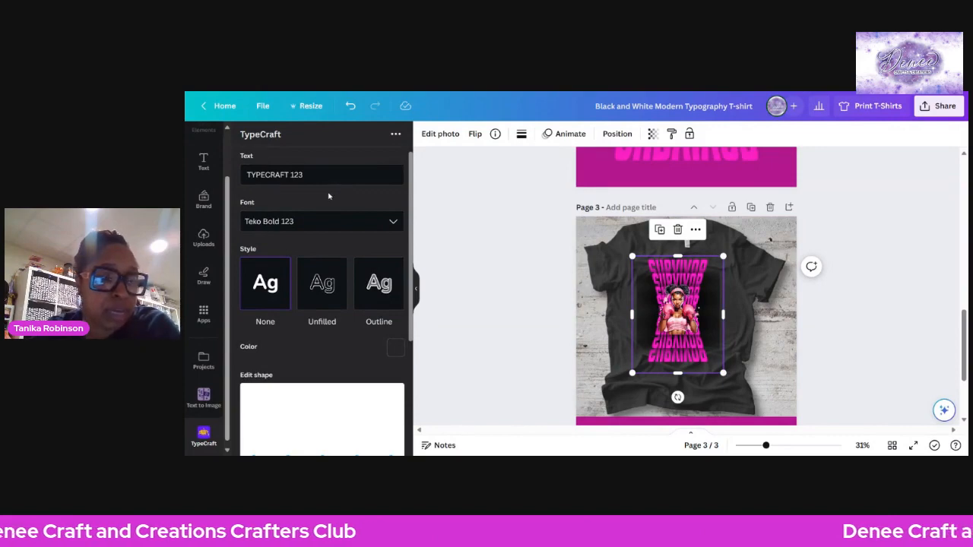
# Add a fourth page after the T-shirt mockup and place the uploaded three-tumbler mockup image on it
pyautogui.click(845, 235)
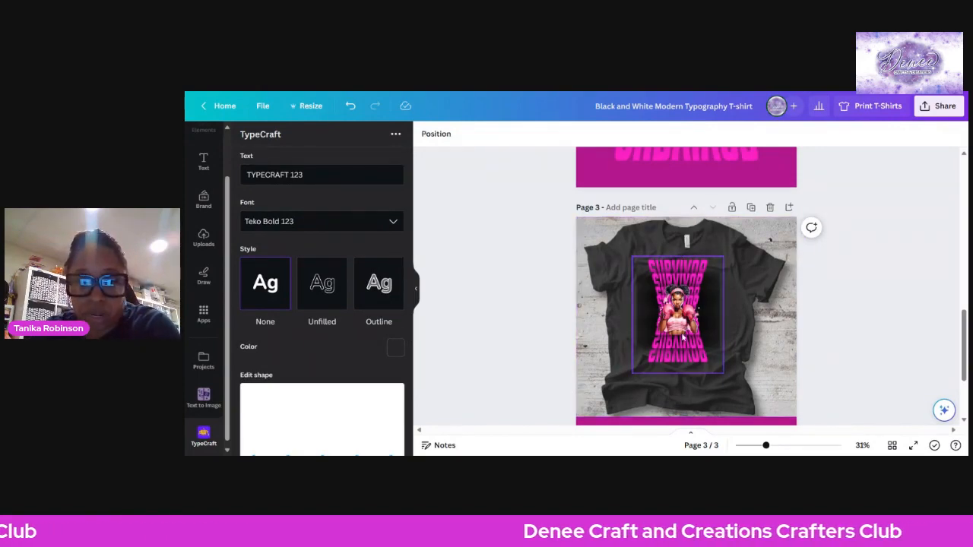
pyautogui.scroll(-2, 681, 336)
pyautogui.scroll(1, 682, 336)
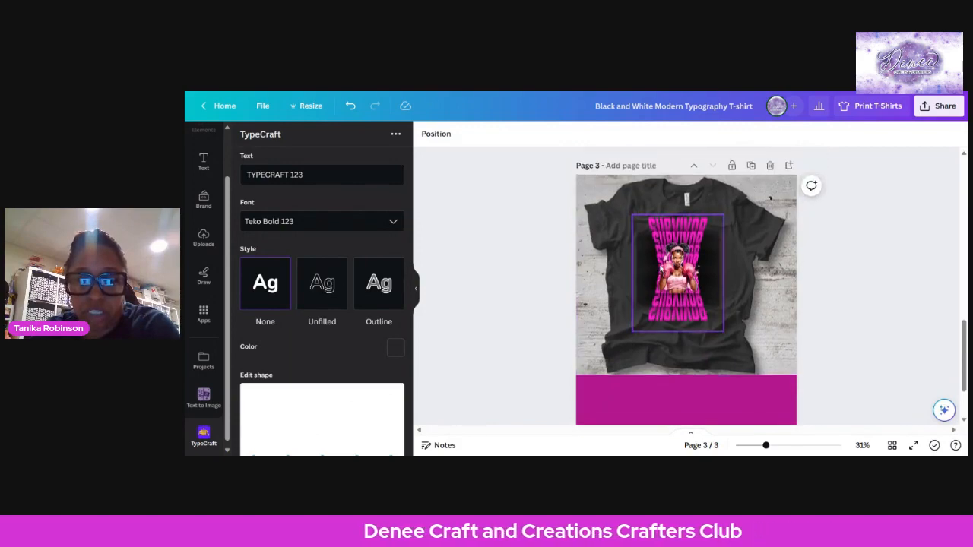
pyautogui.scroll(-2, 693, 328)
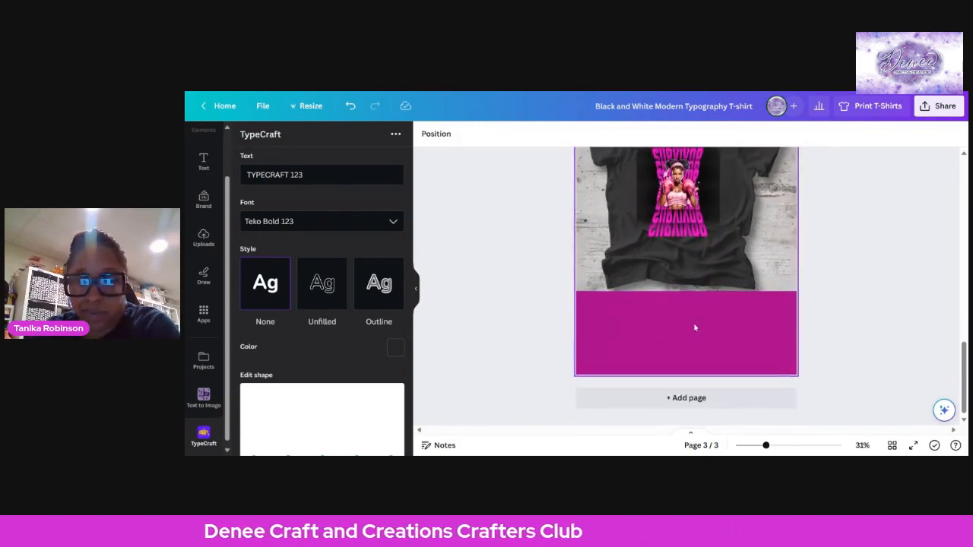
pyautogui.click(688, 399)
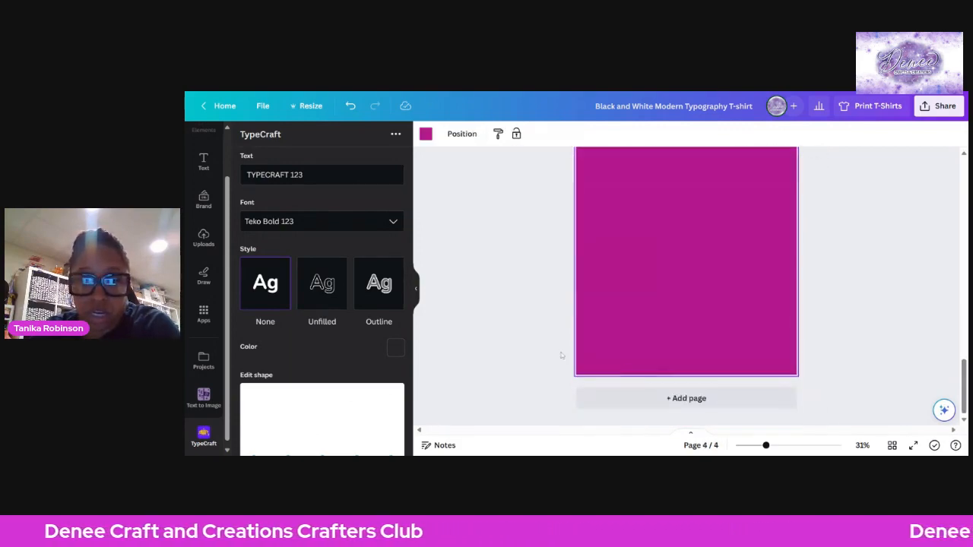
pyautogui.click(205, 241)
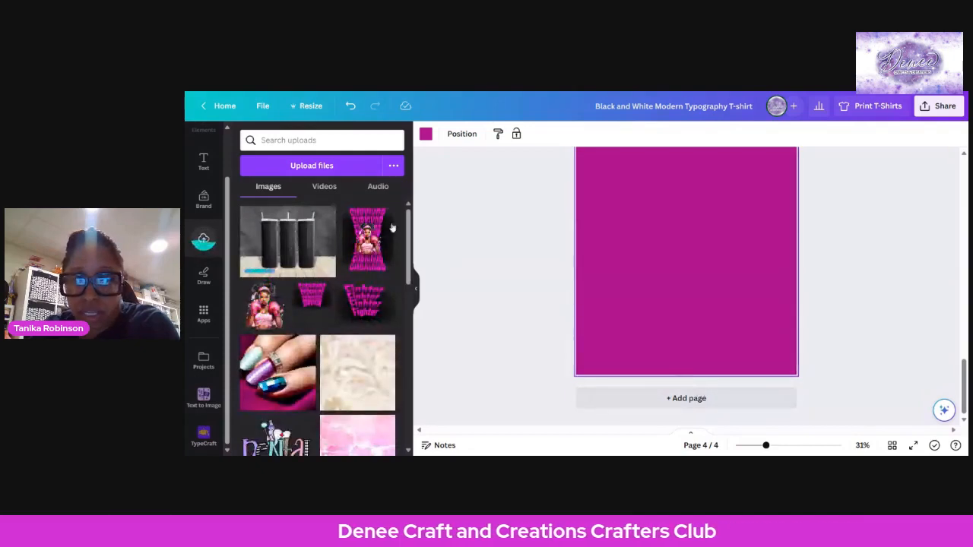
pyautogui.scroll(3, 662, 248)
# Set the page 4 background behind the tumbler mockup to white
pyautogui.click(608, 247)
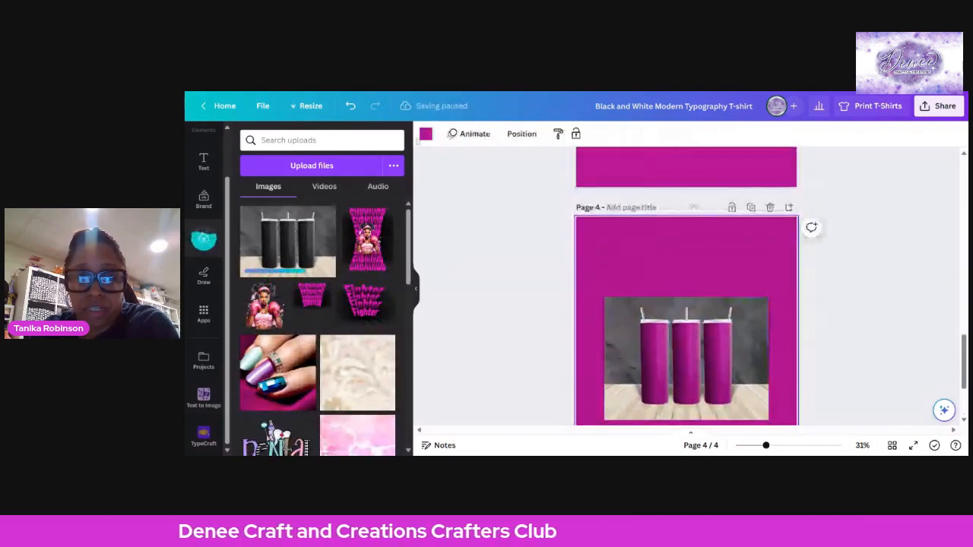
pyautogui.click(426, 134)
pyautogui.click(302, 197)
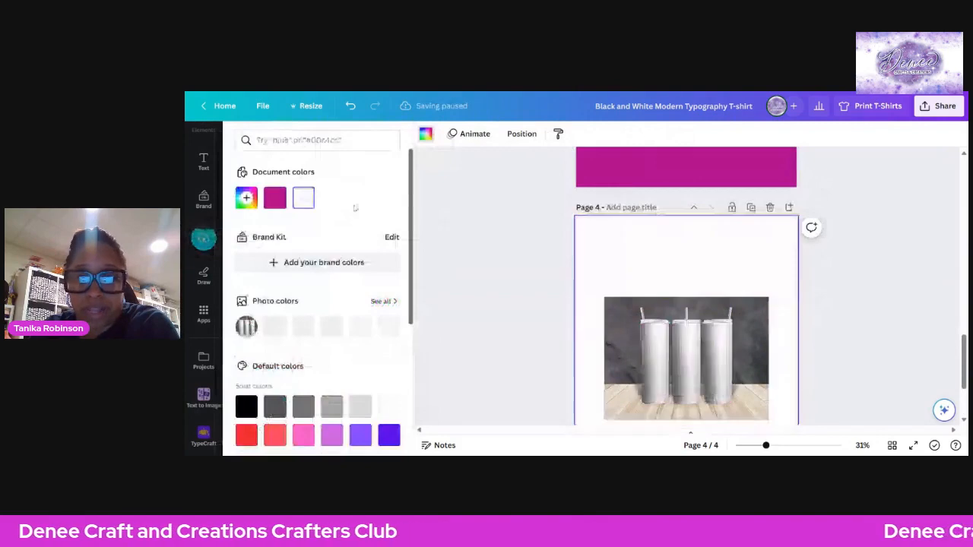
# Move the tumbler photo to the top of page 4, enlarge it to the page width and stretch it downward
pyautogui.click(652, 308)
pyautogui.moveTo(652, 308); pyautogui.dragTo(624, 228)
pyautogui.moveTo(740, 338); pyautogui.dragTo(798, 387)
pyautogui.scroll(-1, 712, 344)
pyautogui.moveTo(688, 344); pyautogui.dragTo(688, 391)
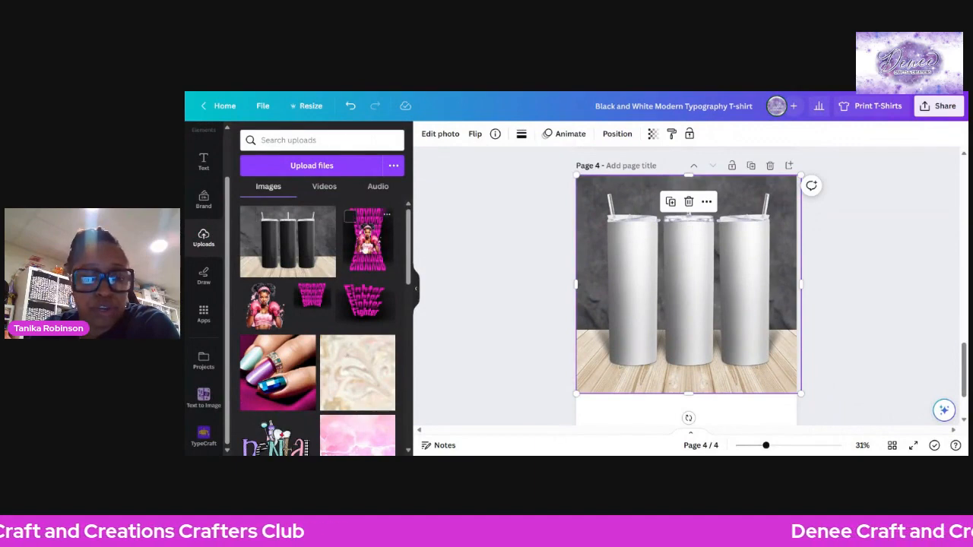
# Place the uploaded SURVIVOR boxer design over the middle tumbler and resize it to about 8 in wide and 8.8 in tall
pyautogui.click(367, 239)
pyautogui.moveTo(686, 292); pyautogui.dragTo(653, 266)
pyautogui.moveTo(699, 343); pyautogui.dragTo(715, 365)
pyautogui.moveTo(610, 271)
pyautogui.mouseDown()
pyautogui.moveTo(636, 272)
pyautogui.moveTo(624, 271)
pyautogui.mouseUp()
pyautogui.moveTo(740, 294); pyautogui.dragTo(751, 293)
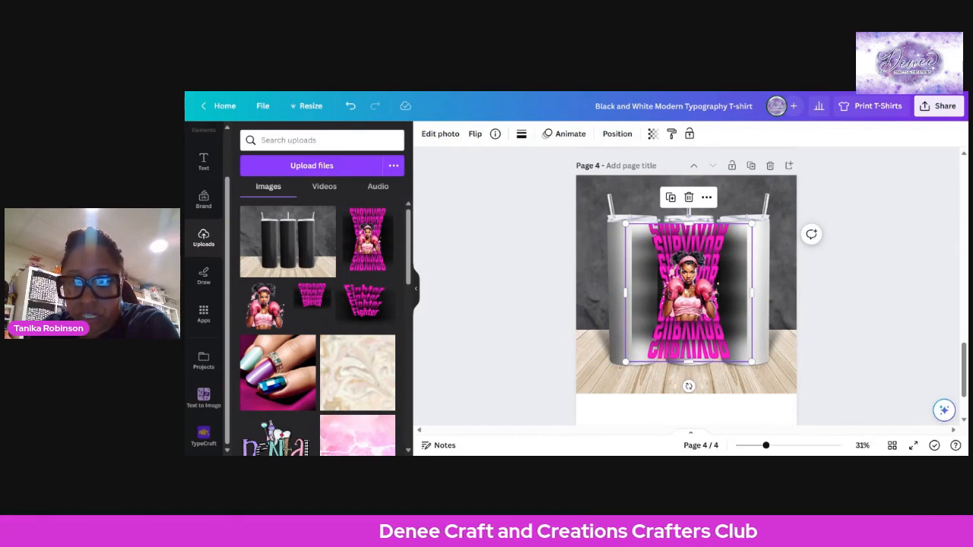
pyautogui.moveTo(690, 302); pyautogui.dragTo(691, 304)
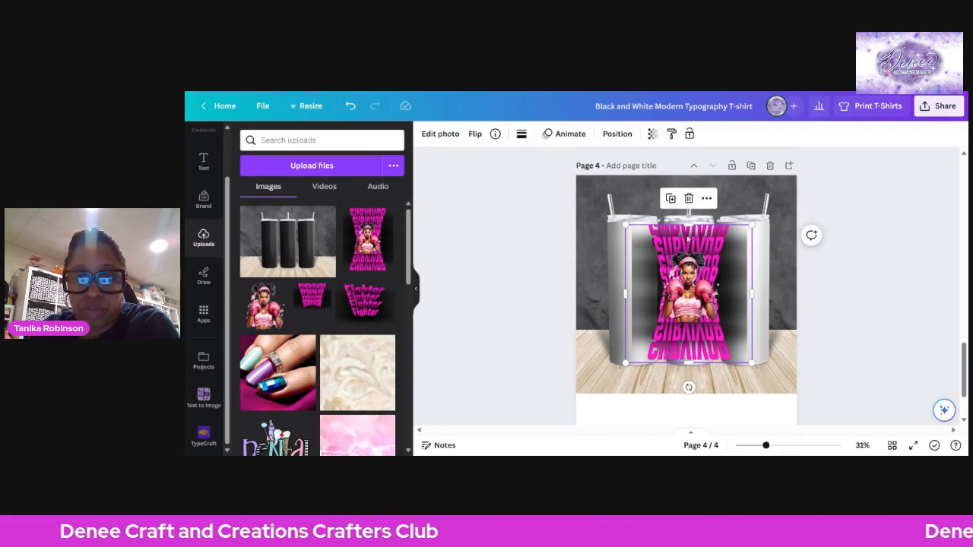
# Send the boxer design to the back, behind the tumbler mockup image
pyautogui.click(617, 133)
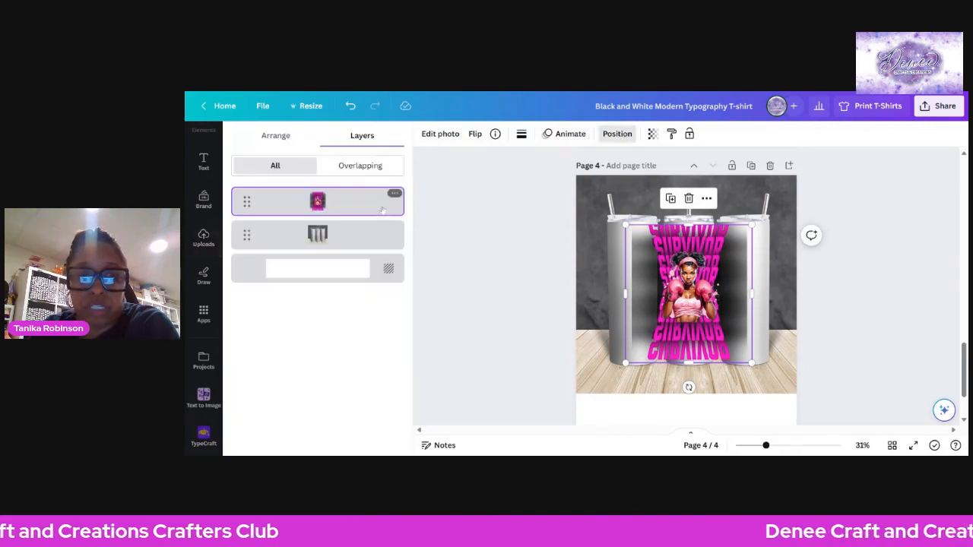
pyautogui.click(275, 136)
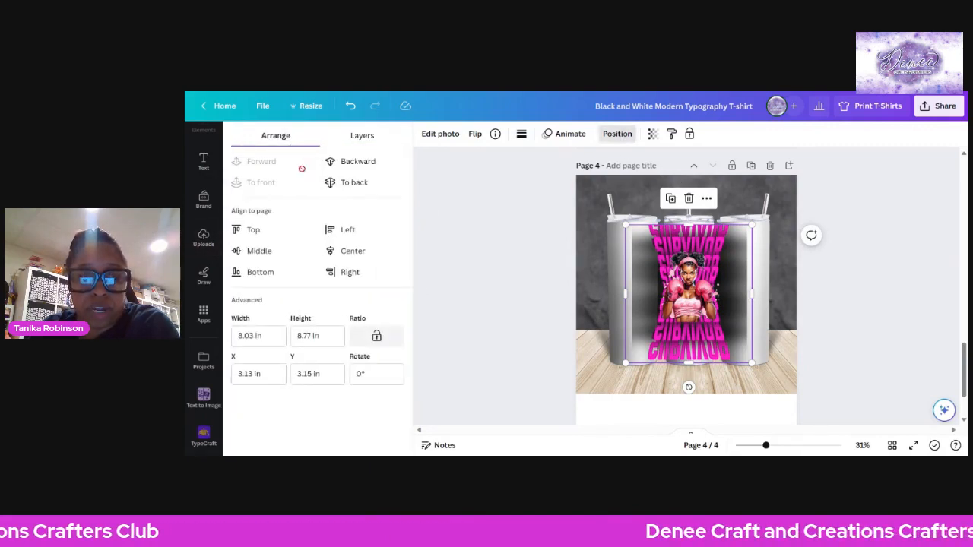
pyautogui.click(342, 185)
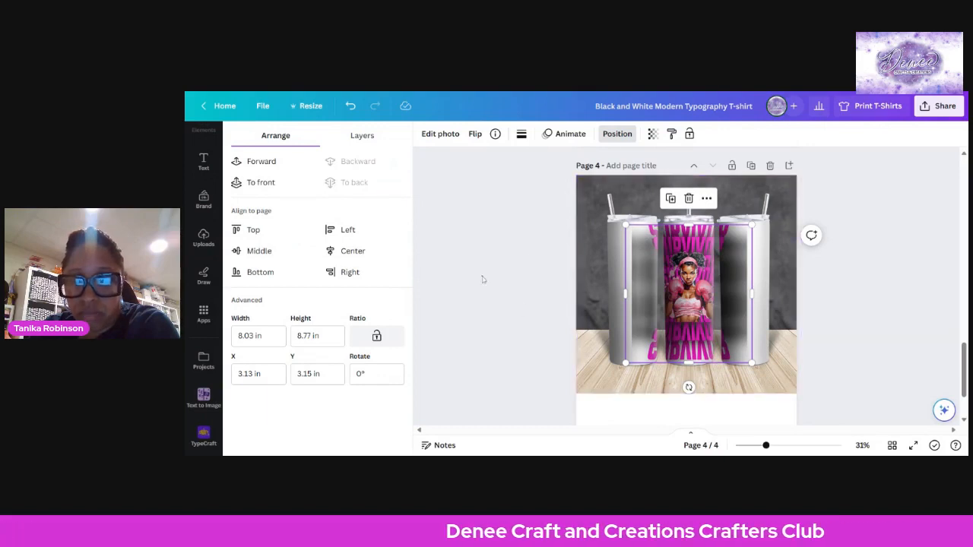
pyautogui.click(482, 280)
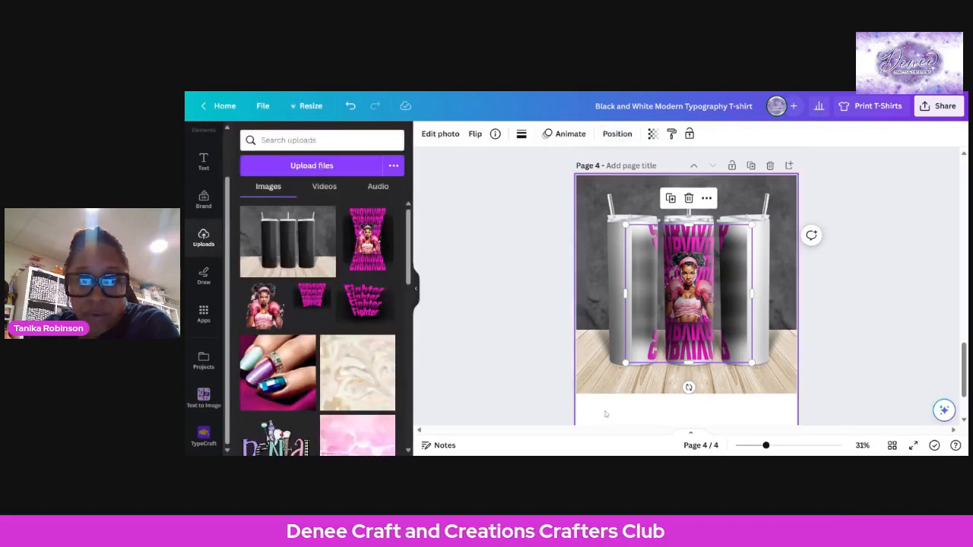
# Change the page 4 background to the dark magenta taken from the boxer design's photo colors
pyautogui.click(559, 367)
pyautogui.click(426, 134)
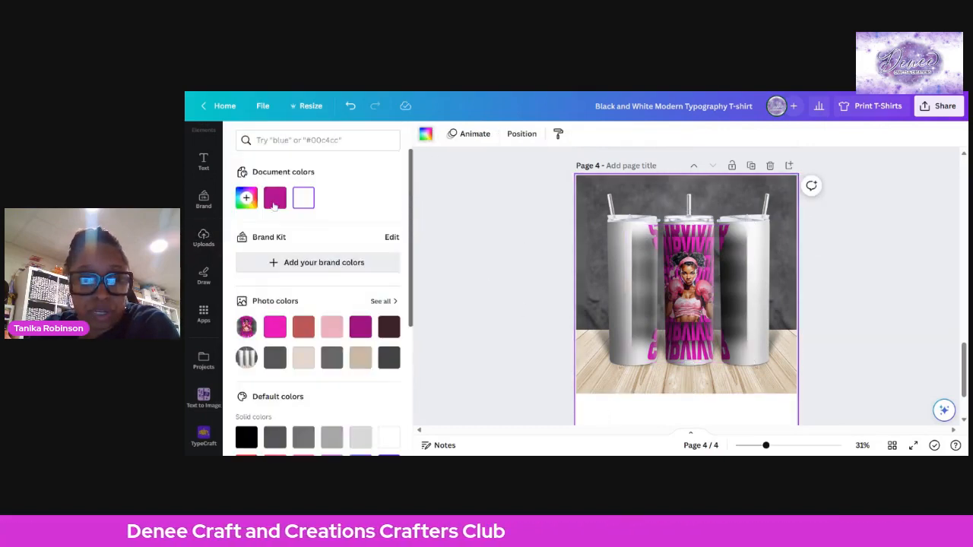
pyautogui.click(360, 327)
pyautogui.click(887, 250)
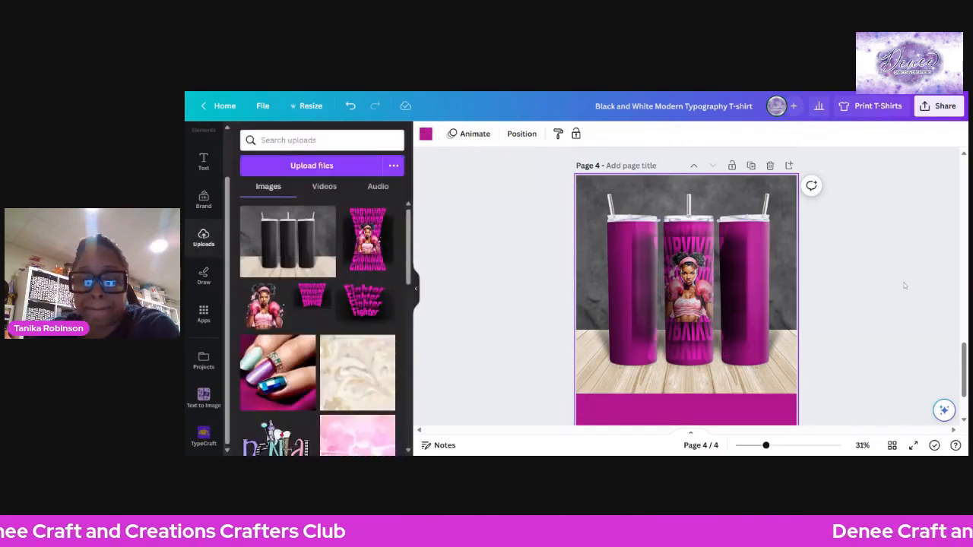
# Examine the tumbler and T-shirt mockups and the SURVIVOR designs on the earlier pages
pyautogui.scroll(-2, 882, 274)
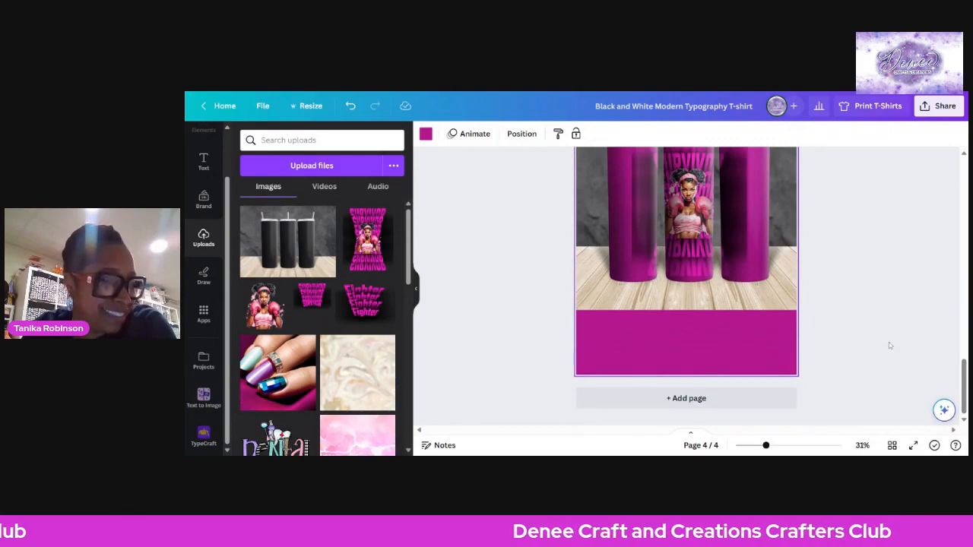
pyautogui.scroll(2, 888, 342)
pyautogui.scroll(-2, 889, 346)
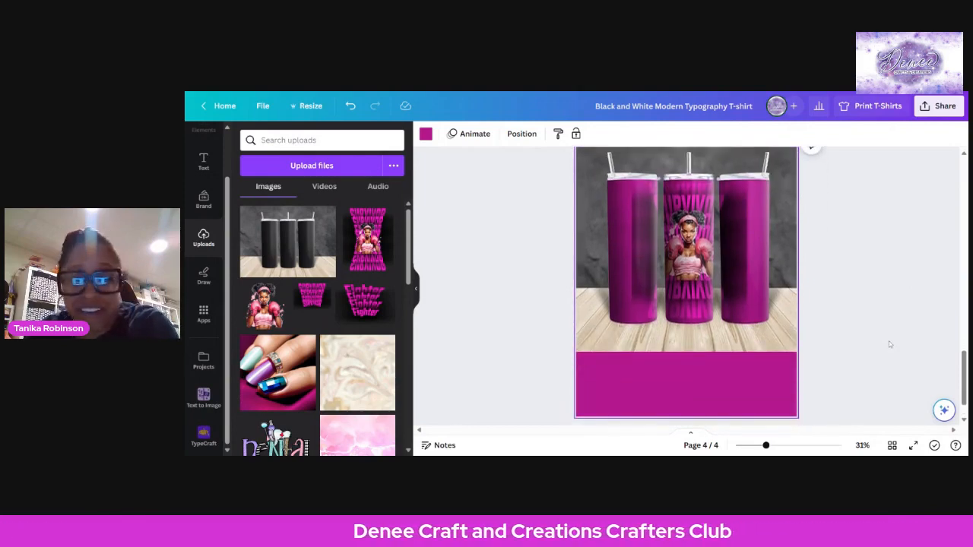
pyautogui.scroll(-1, 889, 345)
pyautogui.scroll(1, 889, 344)
pyautogui.scroll(8, 889, 344)
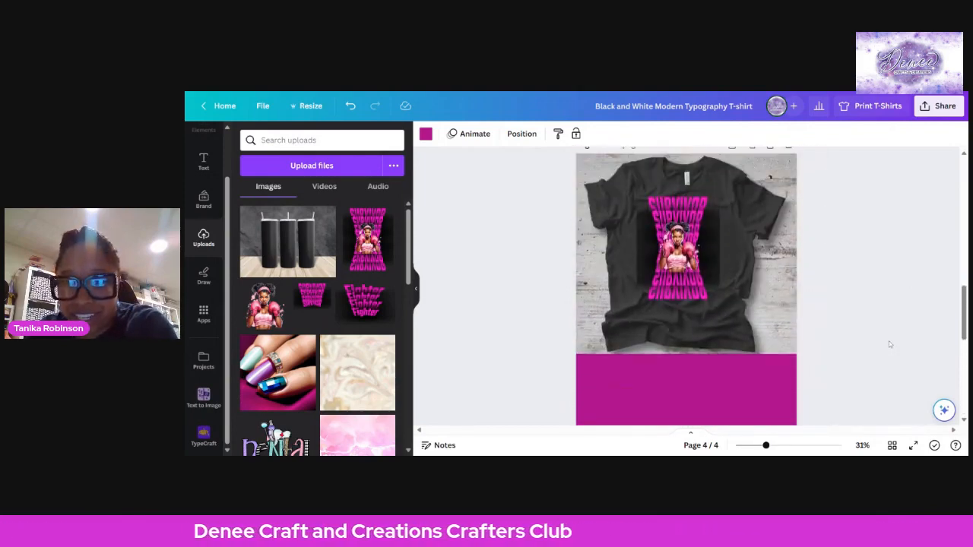
pyautogui.scroll(1, 890, 341)
pyautogui.scroll(-2, 890, 341)
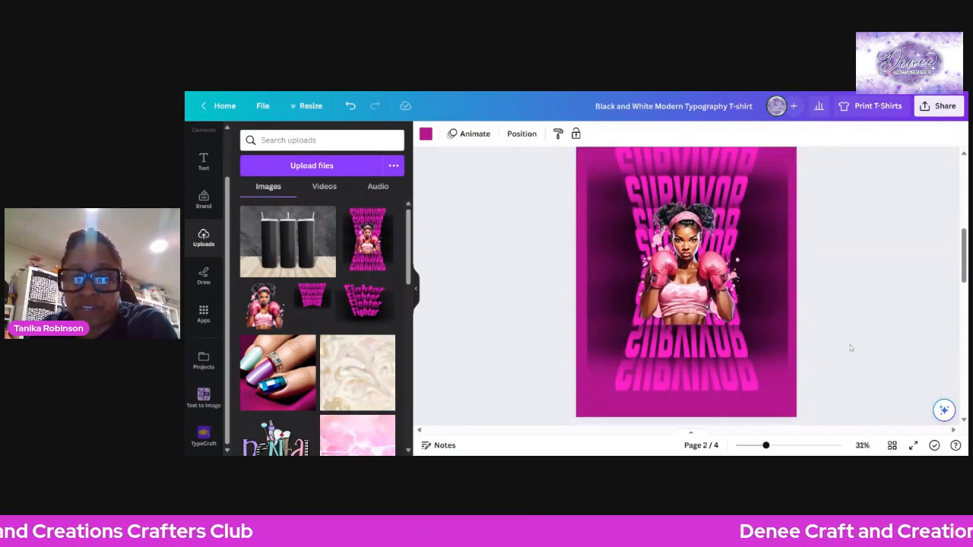
pyautogui.scroll(1, 850, 345)
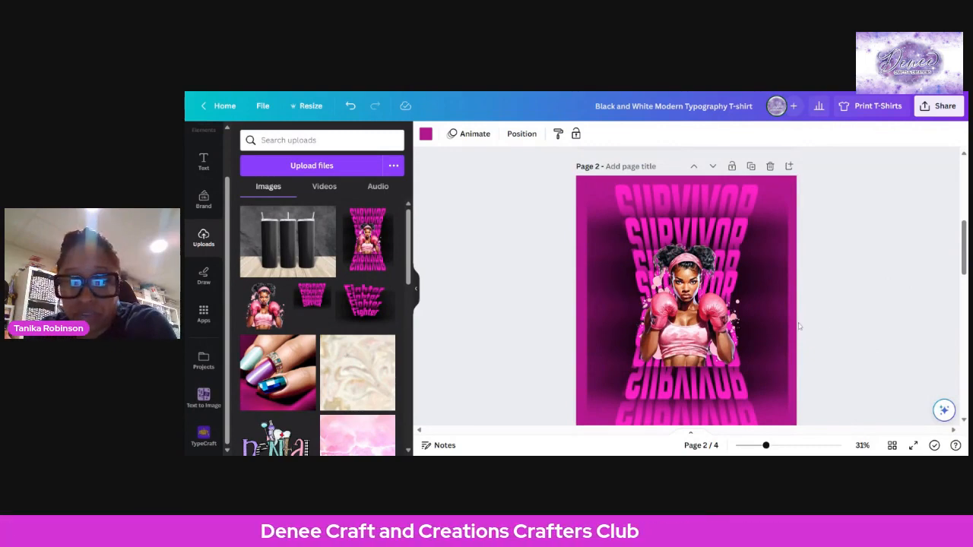
pyautogui.scroll(5, 799, 326)
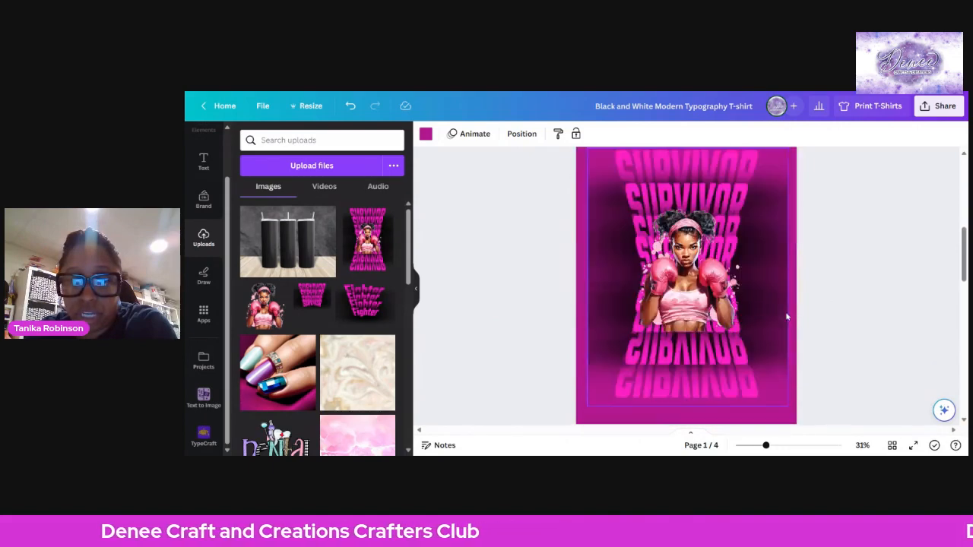
# Change the page 2 background to the near-black shade from the boxer image's photo colors
pyautogui.scroll(-5, 787, 317)
pyautogui.scroll(1, 787, 317)
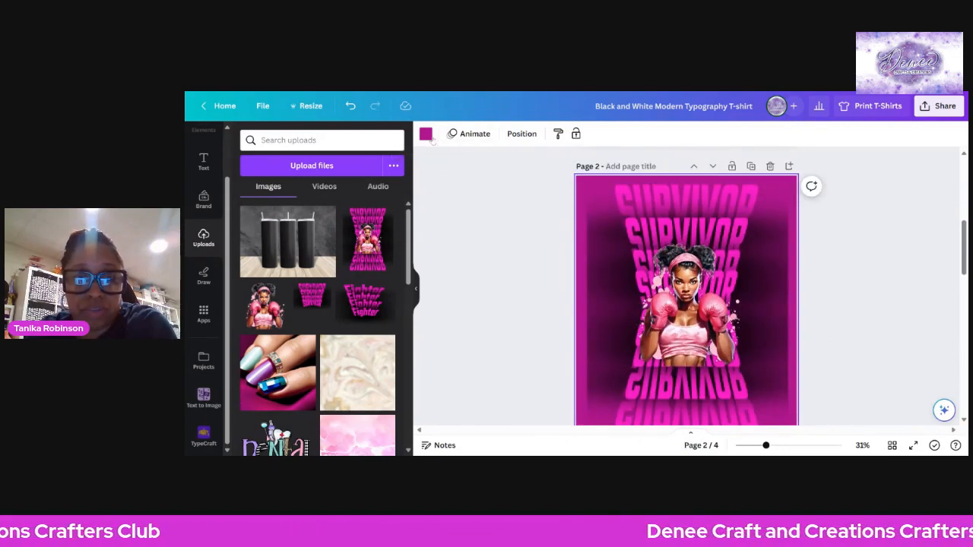
pyautogui.click(425, 133)
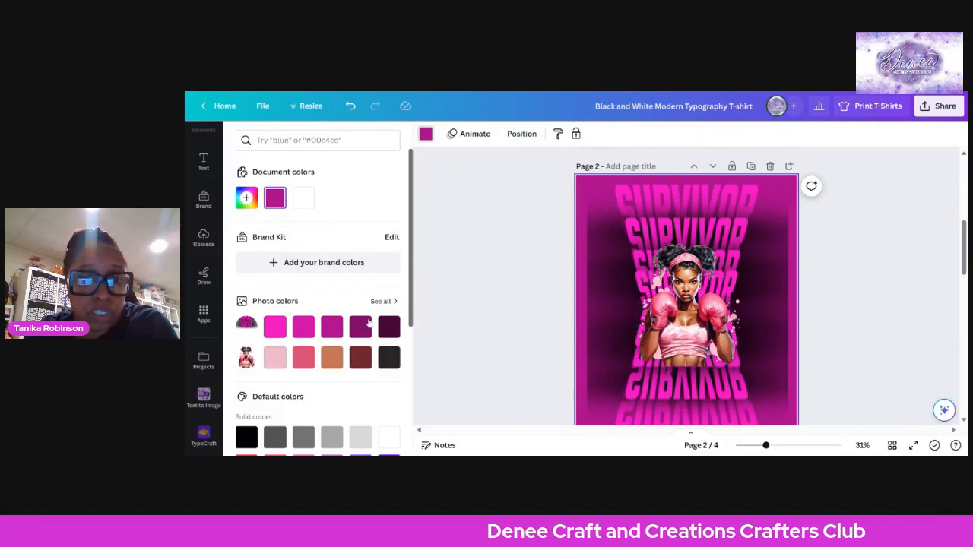
pyautogui.click(389, 356)
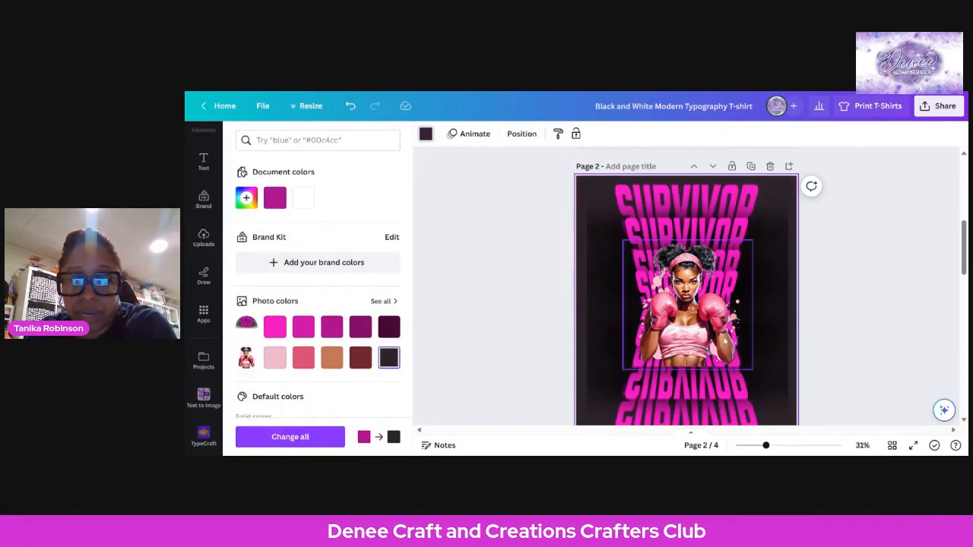
# Examine the full SURVIVOR boxer design on page 2, with the canvas view reduced to 25%
pyautogui.scroll(-2, 724, 341)
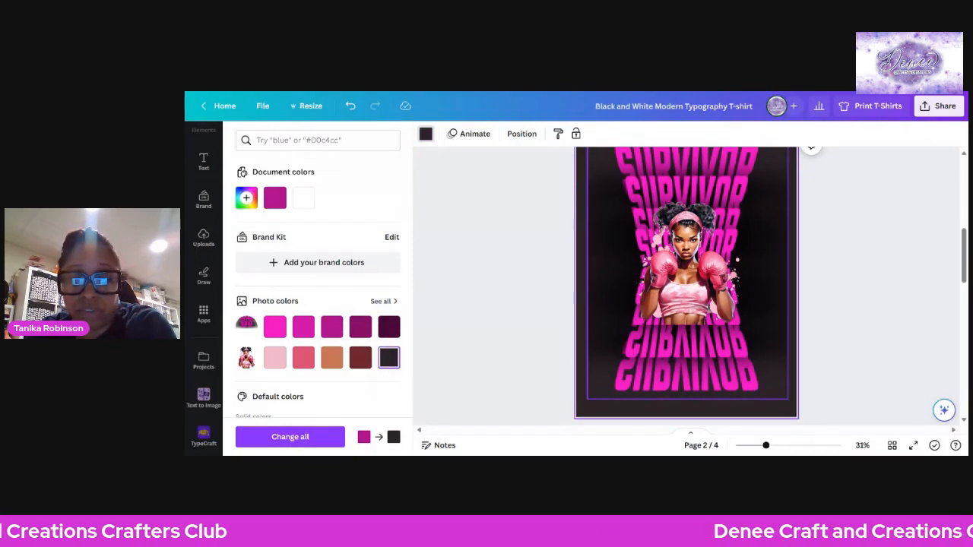
pyautogui.scroll(1, 744, 350)
pyautogui.scroll(1, 744, 349)
pyautogui.scroll(-2, 742, 351)
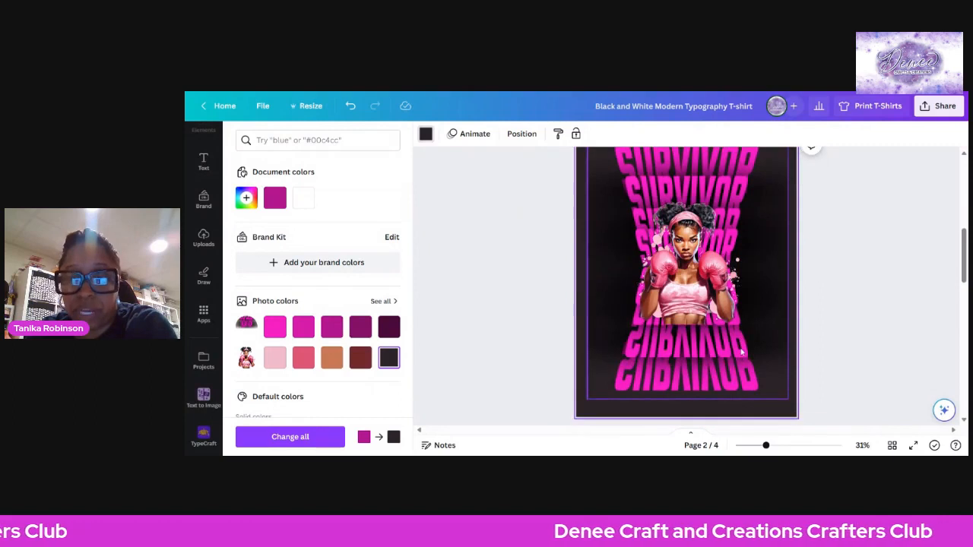
pyautogui.scroll(2, 741, 352)
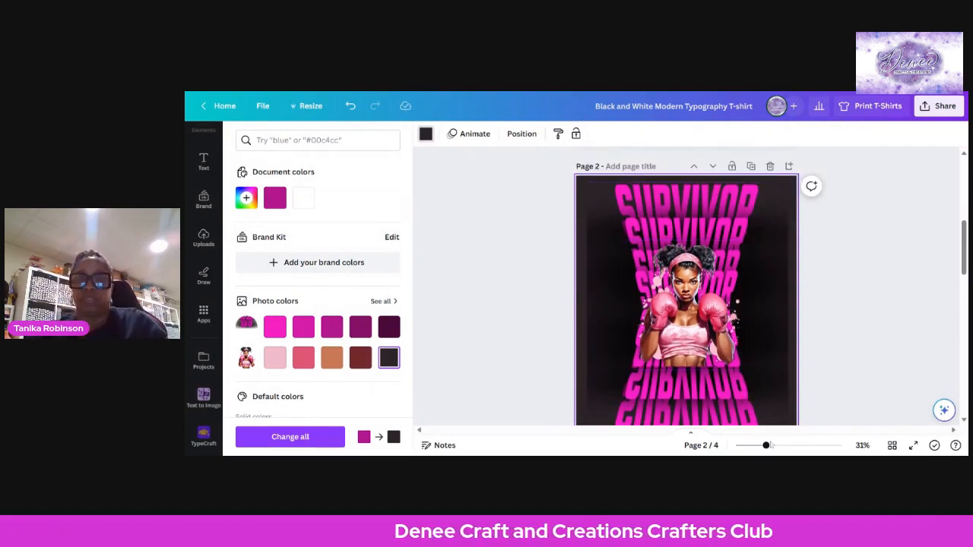
pyautogui.moveTo(765, 445); pyautogui.dragTo(760, 446)
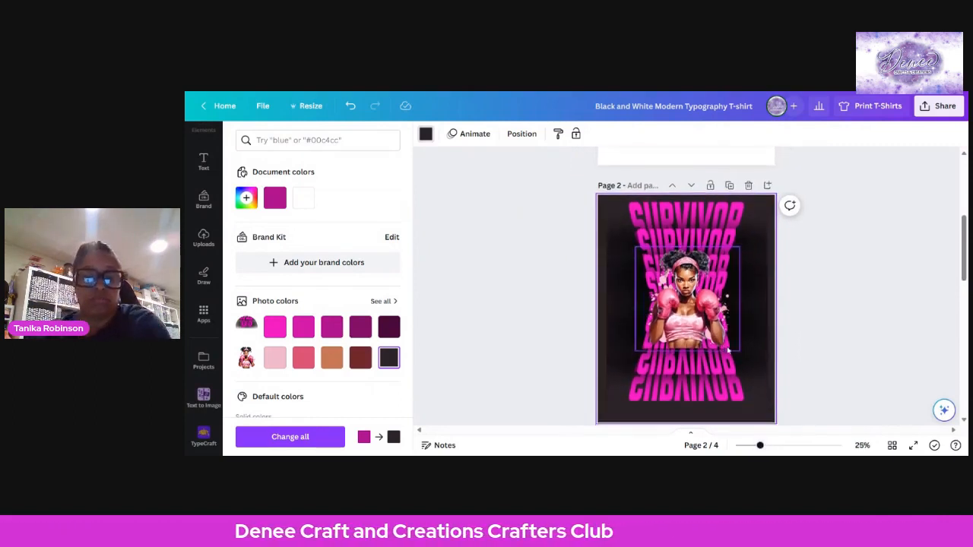
pyautogui.scroll(-1, 816, 301)
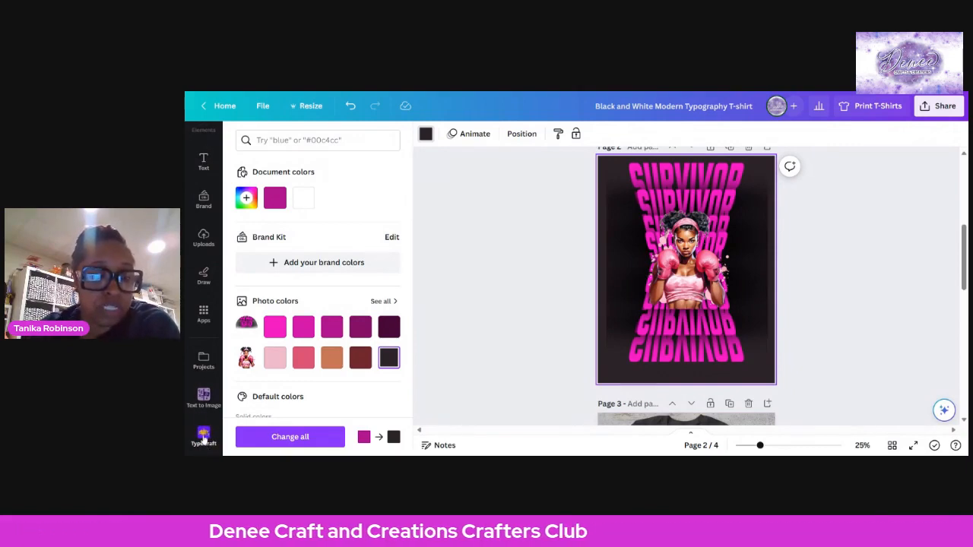
# Open the TypeCraft app and select its sample text
pyautogui.click(204, 311)
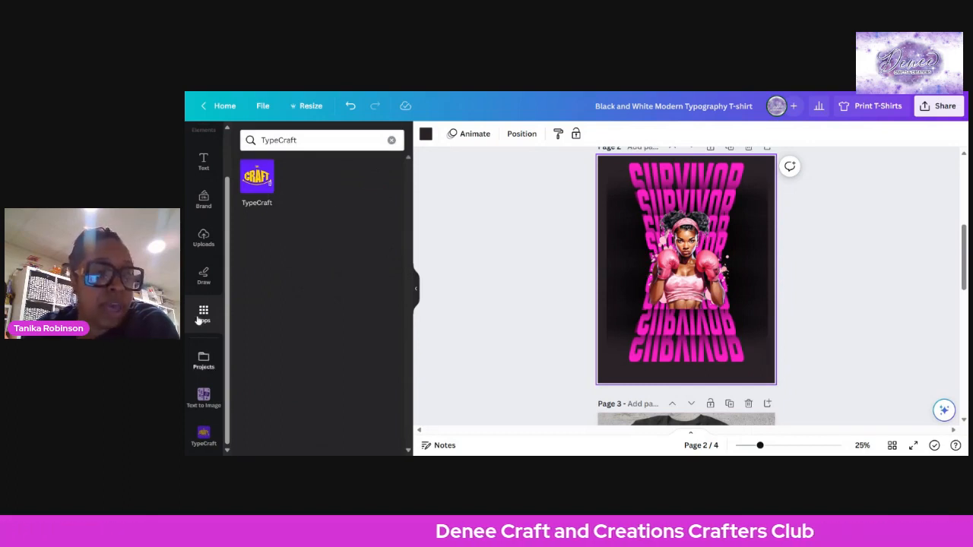
pyautogui.click(257, 181)
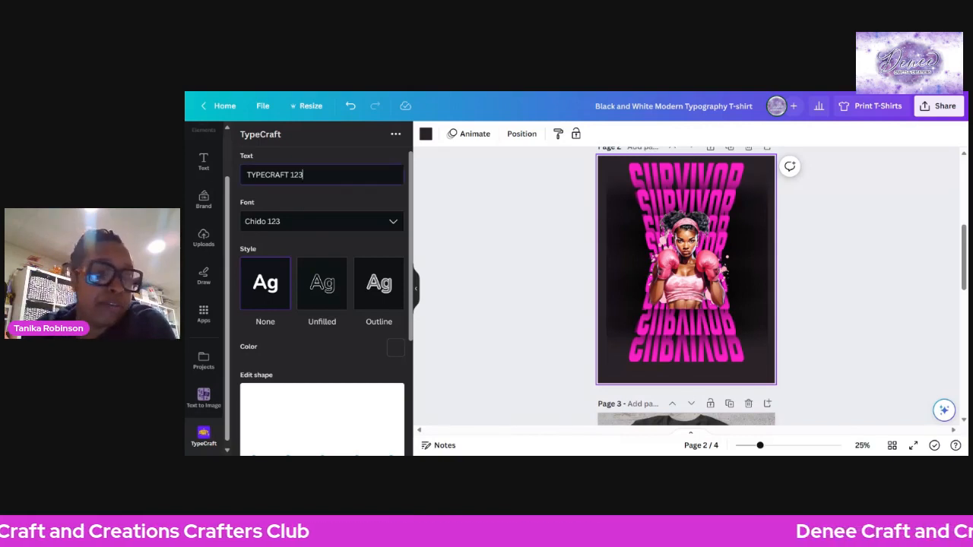
pyautogui.moveTo(304, 174); pyautogui.dragTo(227, 177)
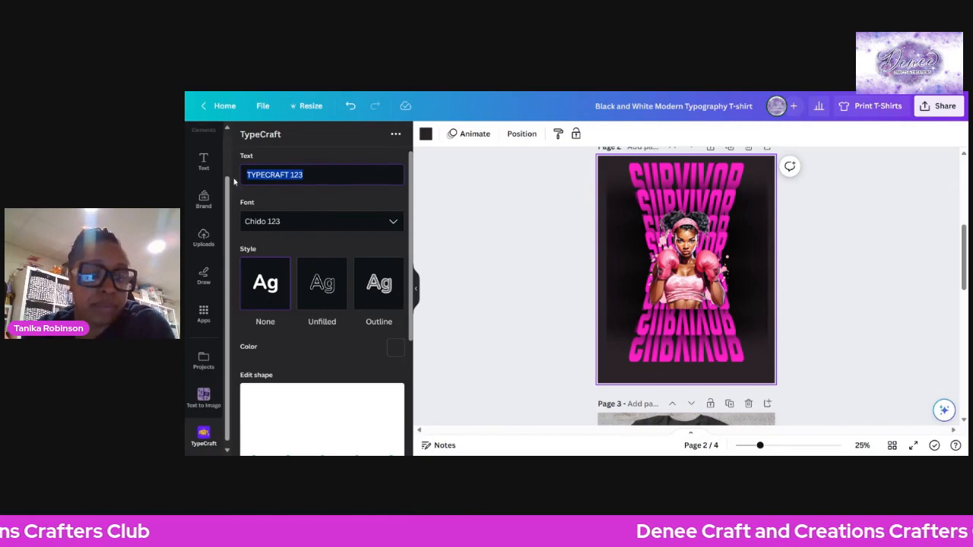
# Look through the fonts offered in TypeCraft, keeping Chido 123 as the choice
pyautogui.click(315, 221)
pyautogui.scroll(-3, 318, 278)
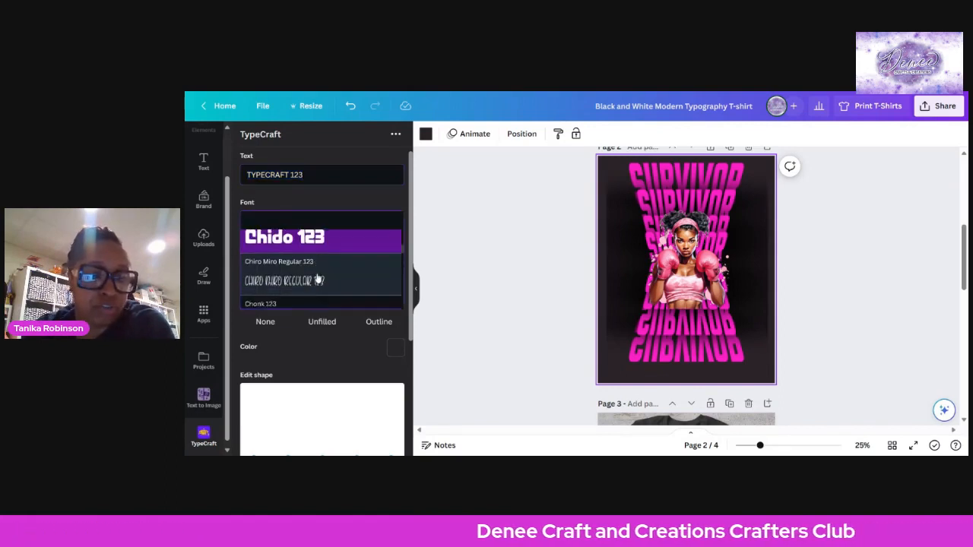
pyautogui.scroll(-2, 317, 278)
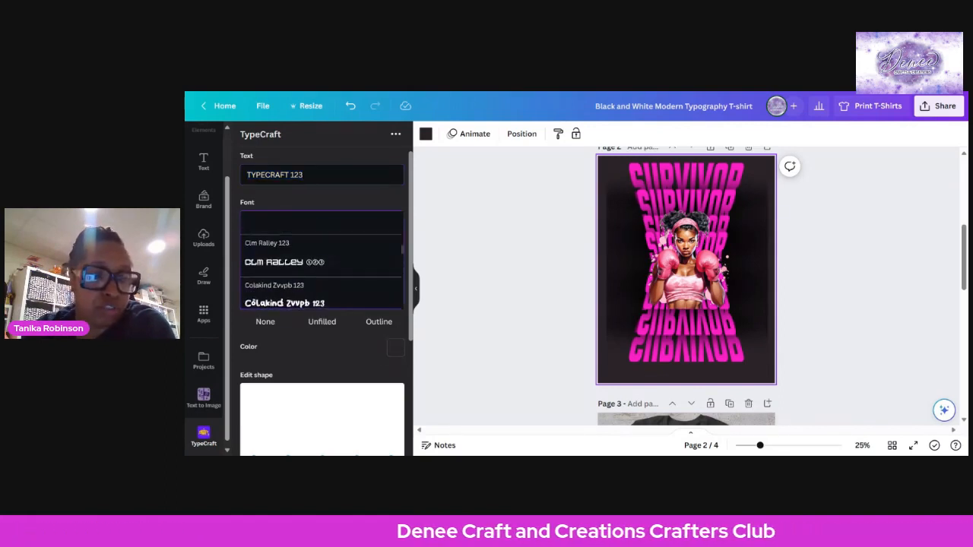
pyautogui.click(324, 202)
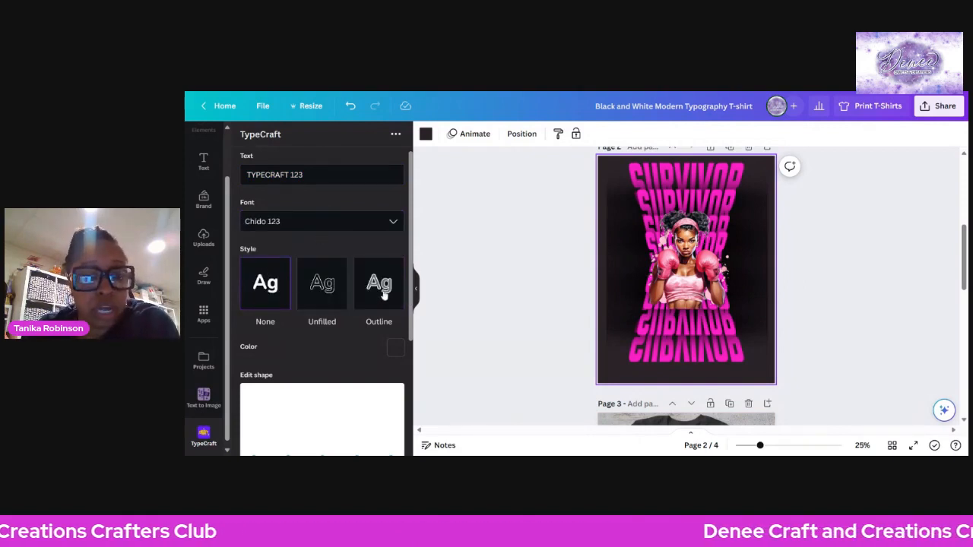
# Replace the TypeCraft sample text with SURVIVOR and bring up its shape preview
pyautogui.scroll(-1, 357, 343)
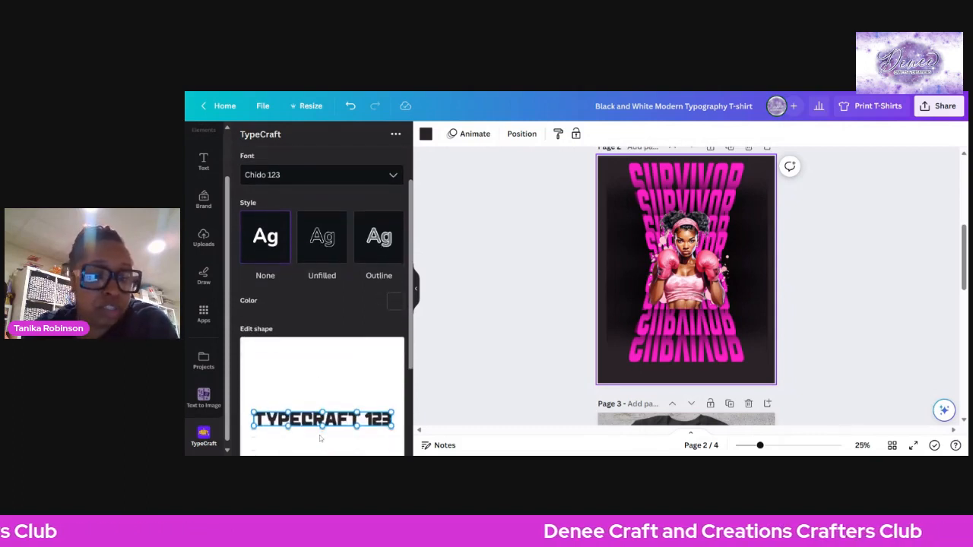
pyautogui.scroll(1, 334, 228)
pyautogui.tripleClick(275, 174)
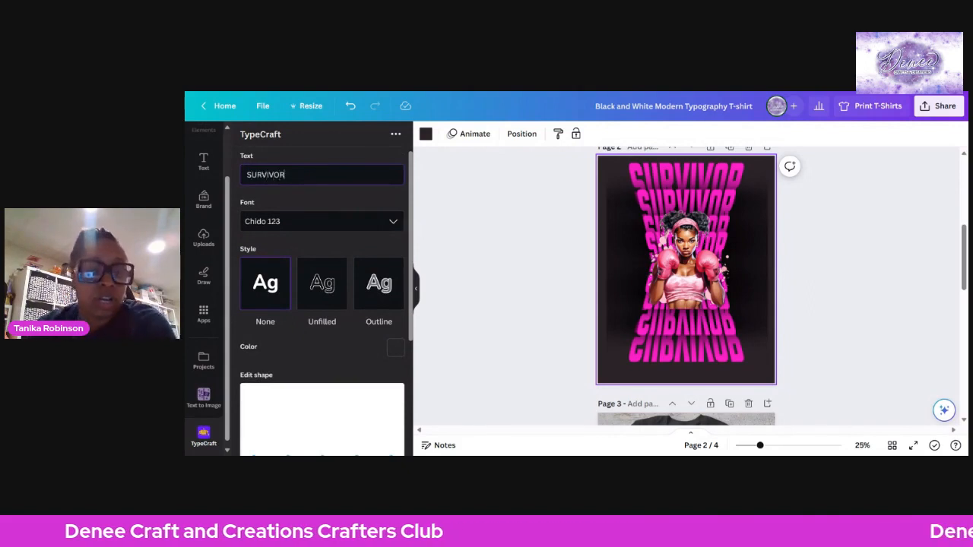
pyautogui.scroll(-3, 334, 251)
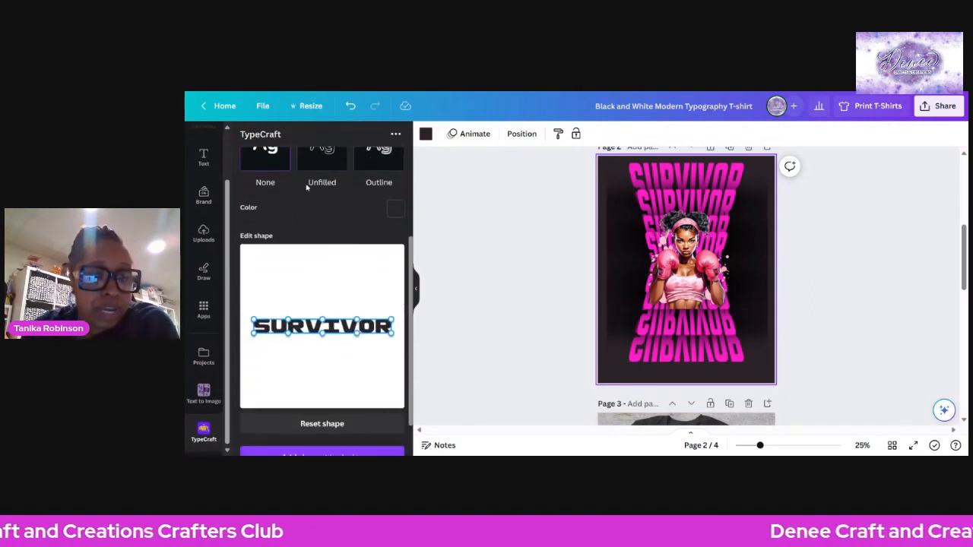
# Try the Unfilled style on the SURVIVOR lettering and bend the middle of its shape downward
pyautogui.scroll(1, 307, 190)
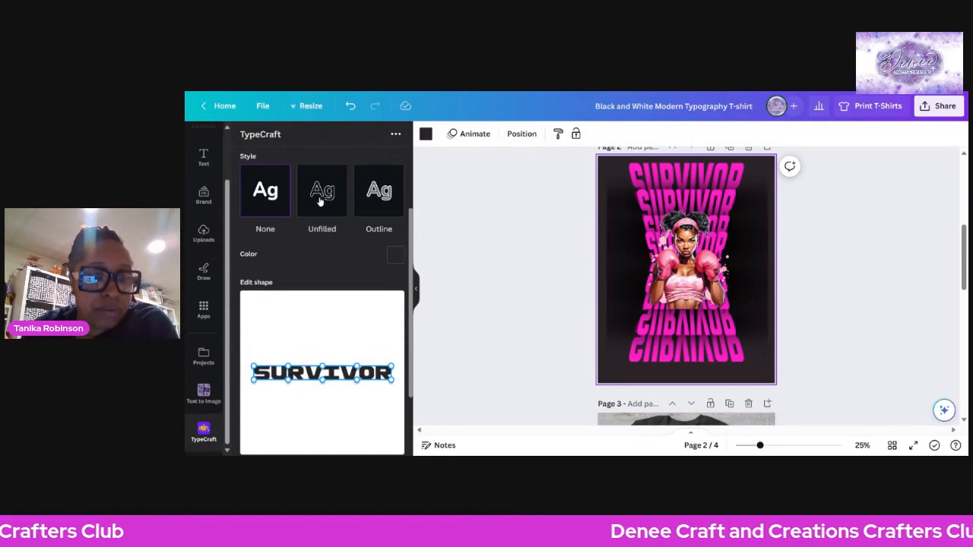
pyautogui.click(321, 195)
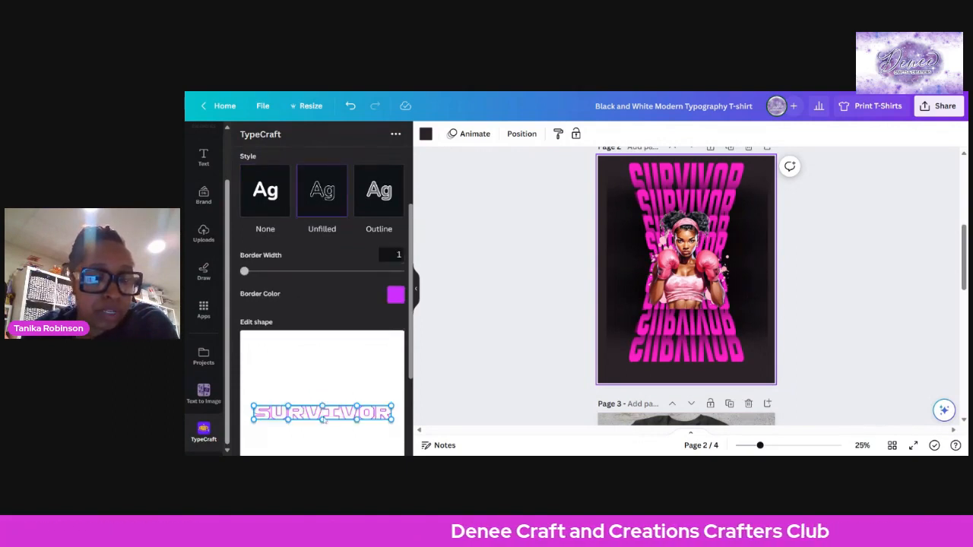
pyautogui.moveTo(323, 413); pyautogui.dragTo(319, 428)
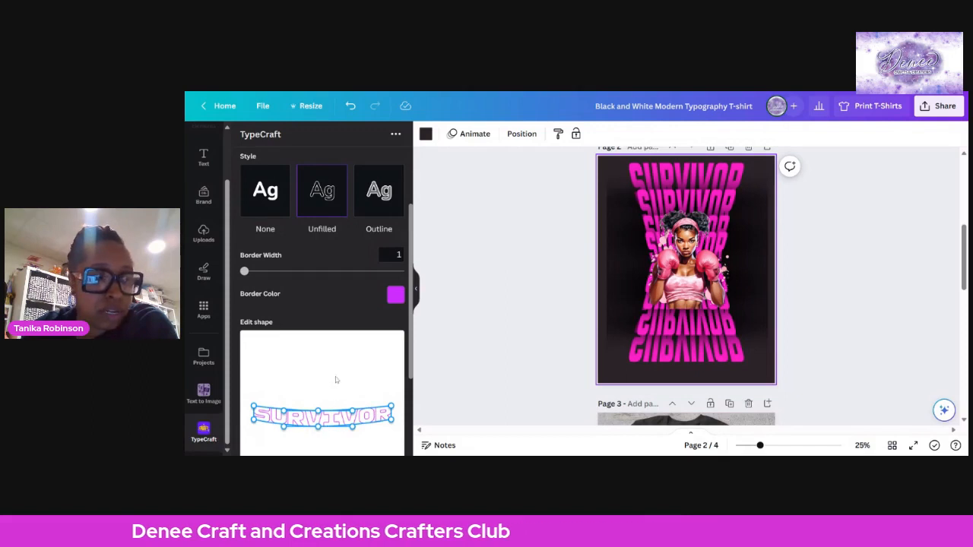
pyautogui.scroll(-1, 336, 379)
pyautogui.scroll(1, 336, 368)
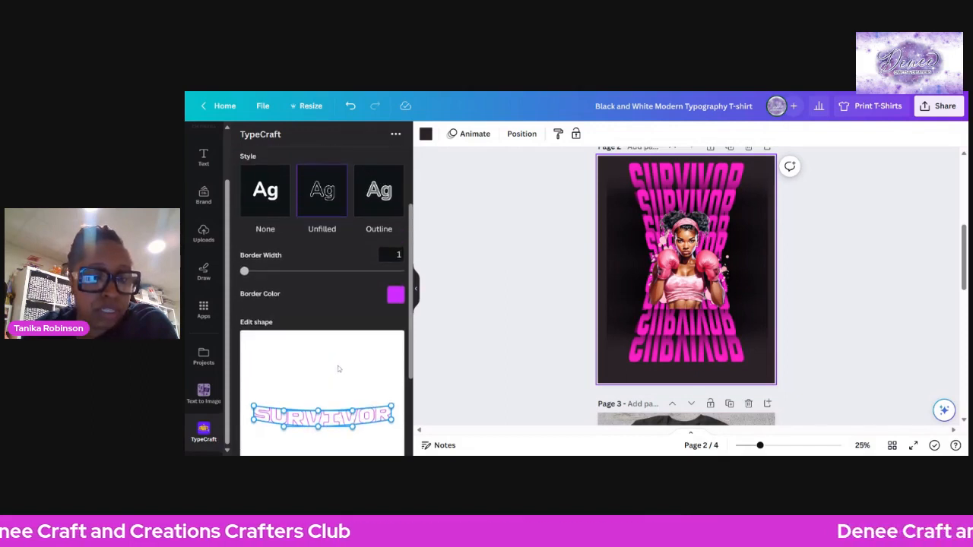
# Try the Outline style on the curved SURVIVOR lettering and return the style to None
pyautogui.click(377, 204)
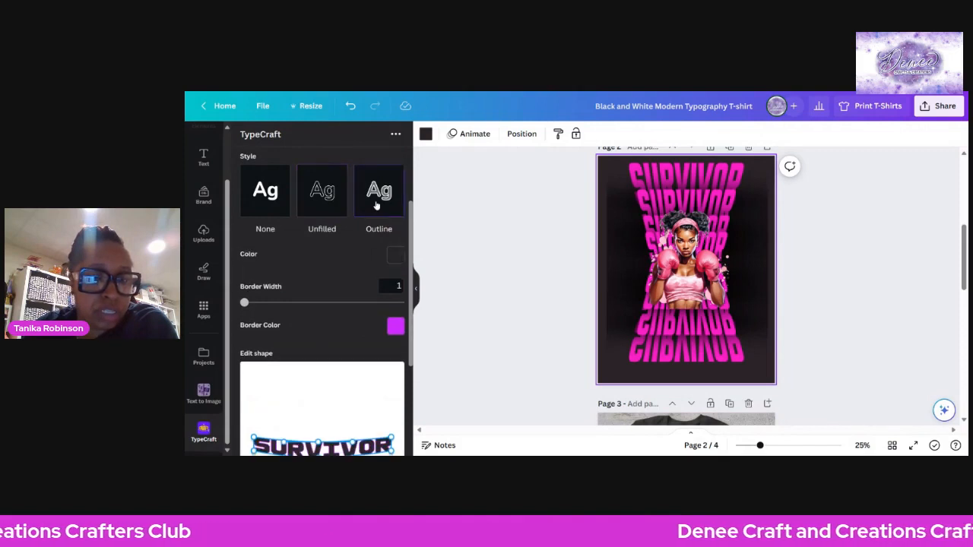
pyautogui.scroll(-1, 345, 351)
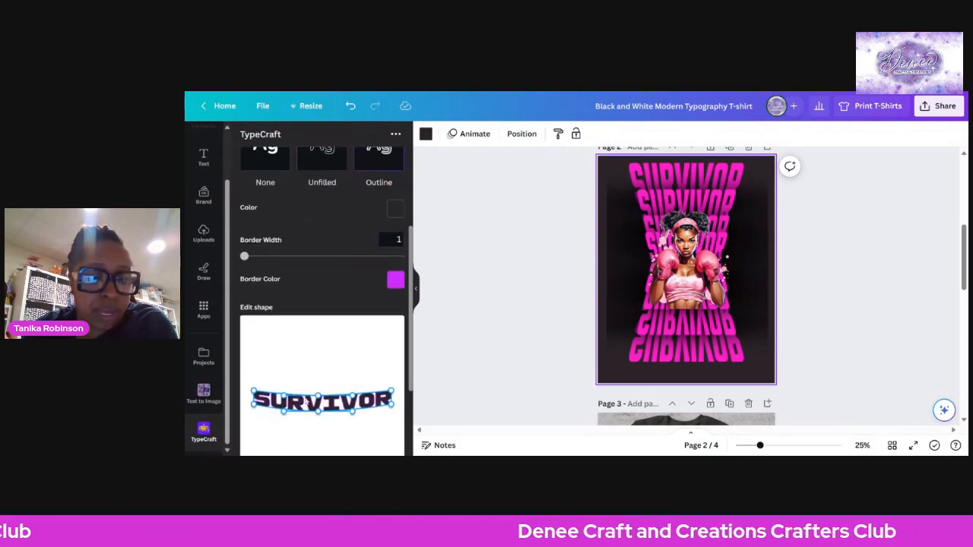
pyautogui.scroll(1, 357, 393)
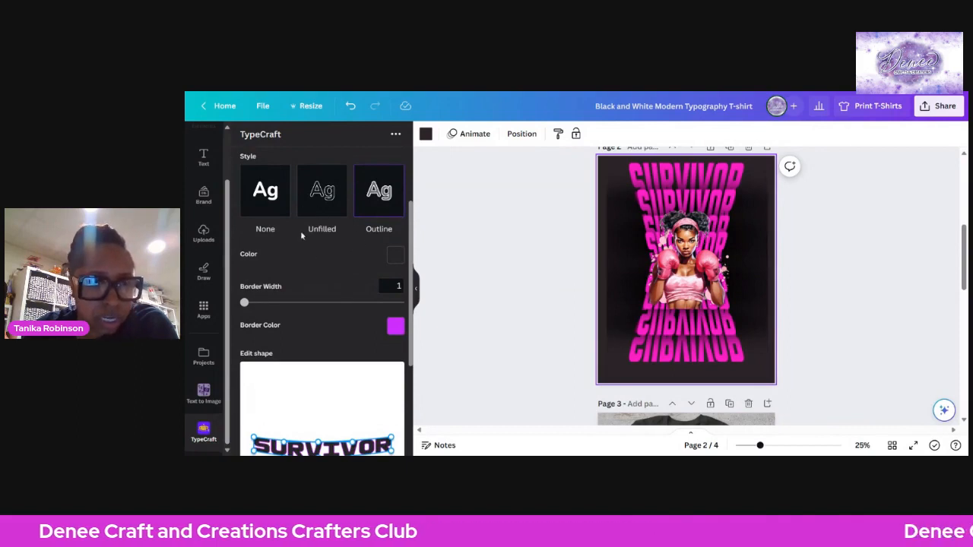
pyautogui.click(265, 191)
pyautogui.scroll(-1, 322, 327)
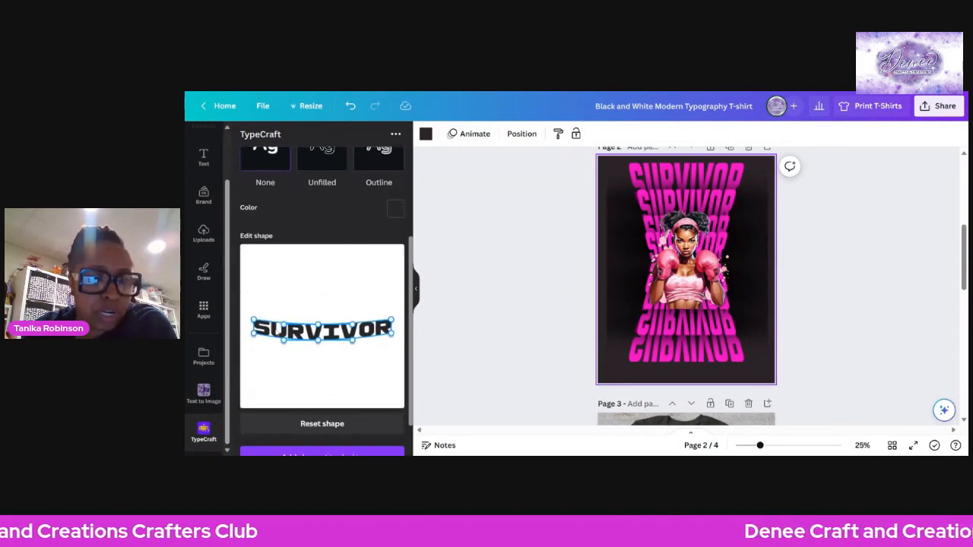
pyautogui.scroll(2, 301, 335)
pyautogui.scroll(-1, 301, 335)
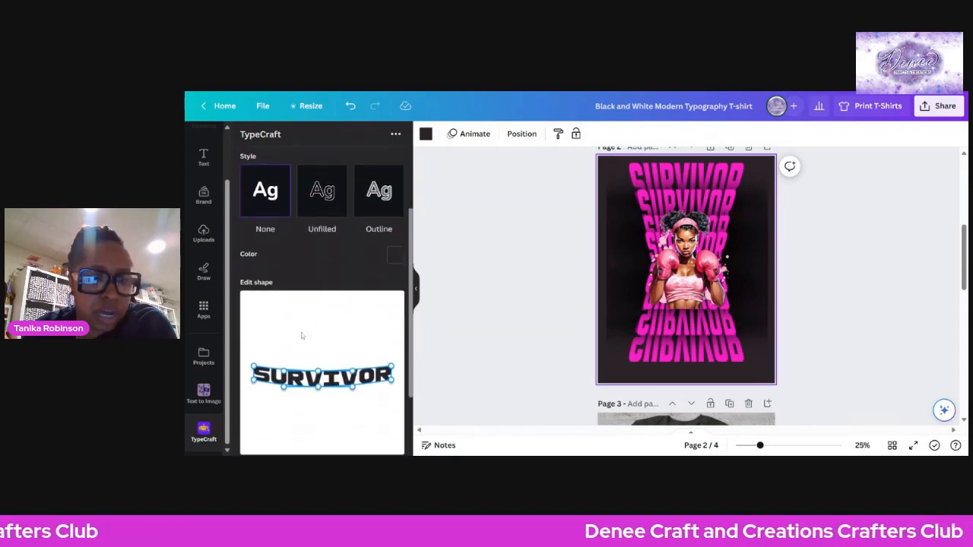
# Try stretching the lower edge of the SURVIVOR lettering downward, adjust its upper edge, and reset the shape
pyautogui.scroll(-1, 317, 379)
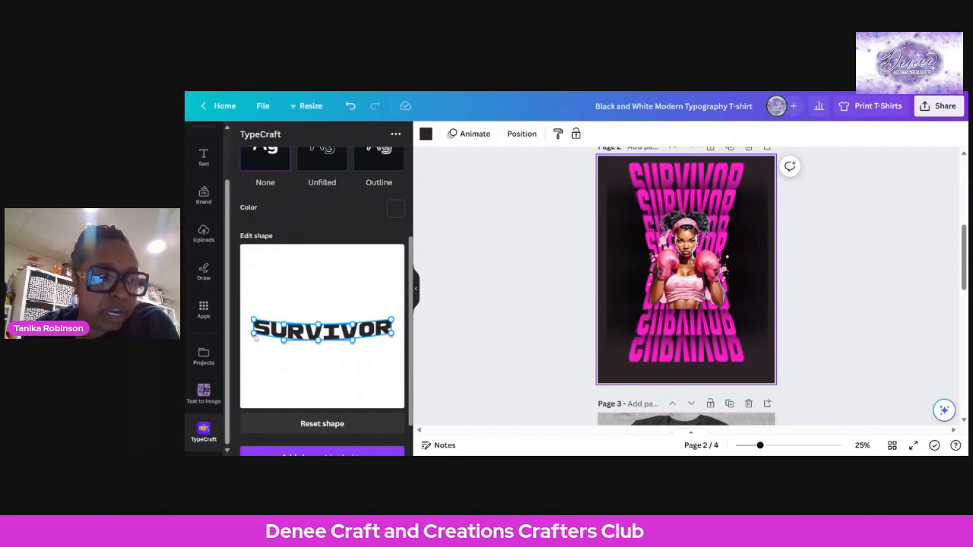
pyautogui.moveTo(254, 343); pyautogui.dragTo(366, 345)
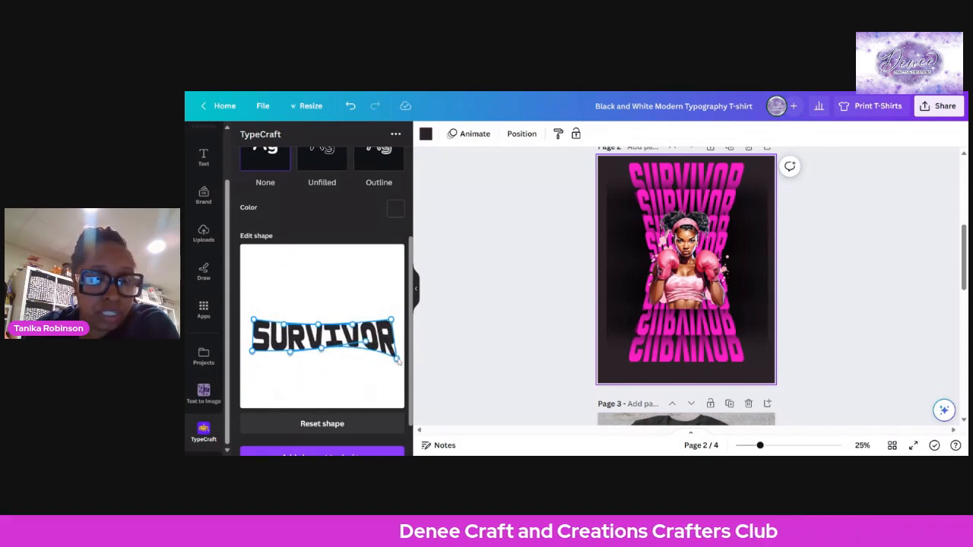
pyautogui.moveTo(354, 328)
pyautogui.mouseDown()
pyautogui.moveTo(358, 278)
pyautogui.moveTo(274, 291)
pyautogui.moveTo(354, 331)
pyautogui.mouseUp()
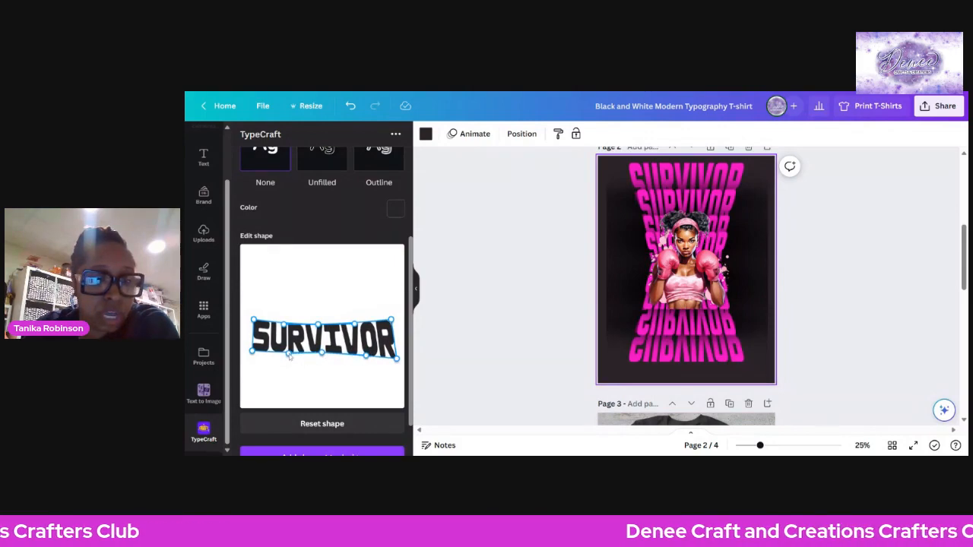
pyautogui.scroll(-1, 300, 346)
pyautogui.click(324, 383)
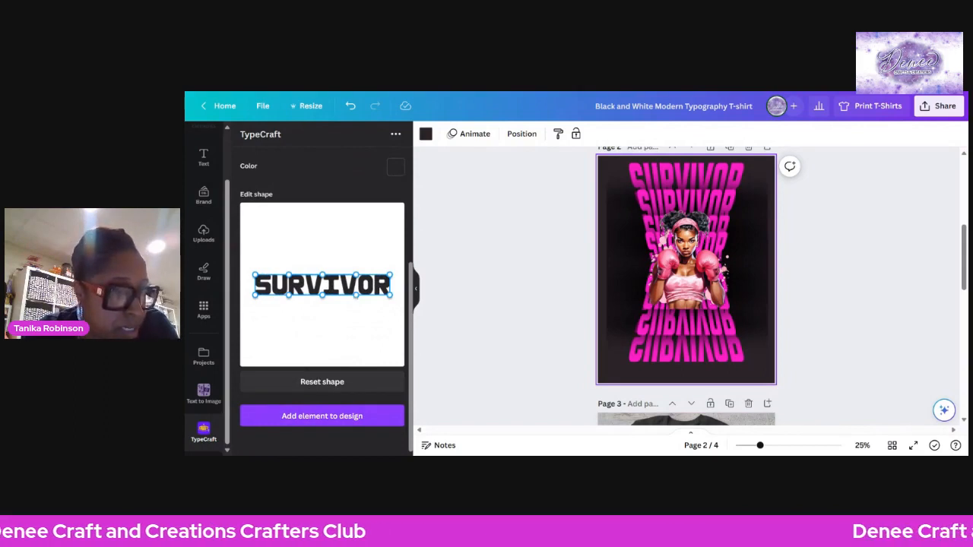
# Search the elements library for "mockup" and look through the graphics, photos, videos and frames offered
pyautogui.scroll(-2, 560, 310)
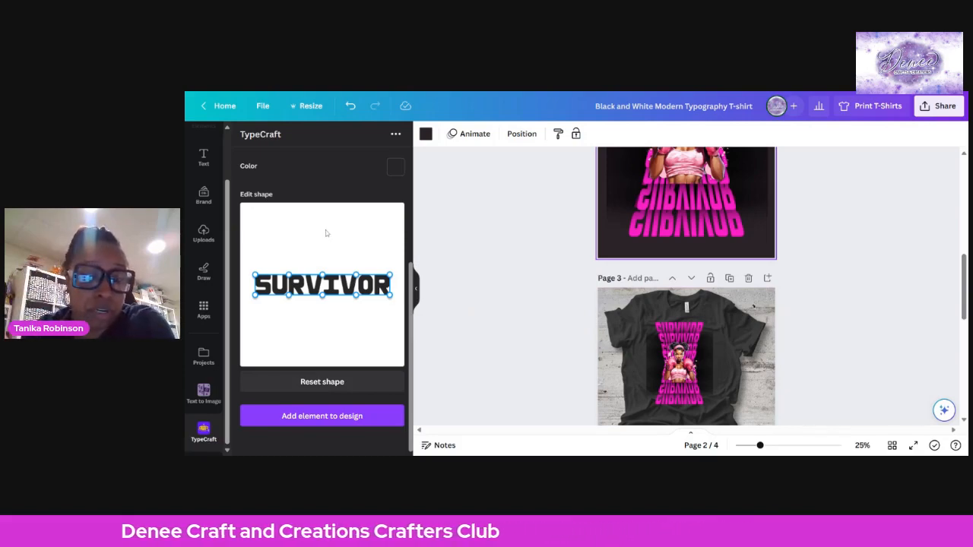
pyautogui.scroll(3, 329, 228)
pyautogui.scroll(-1, 327, 225)
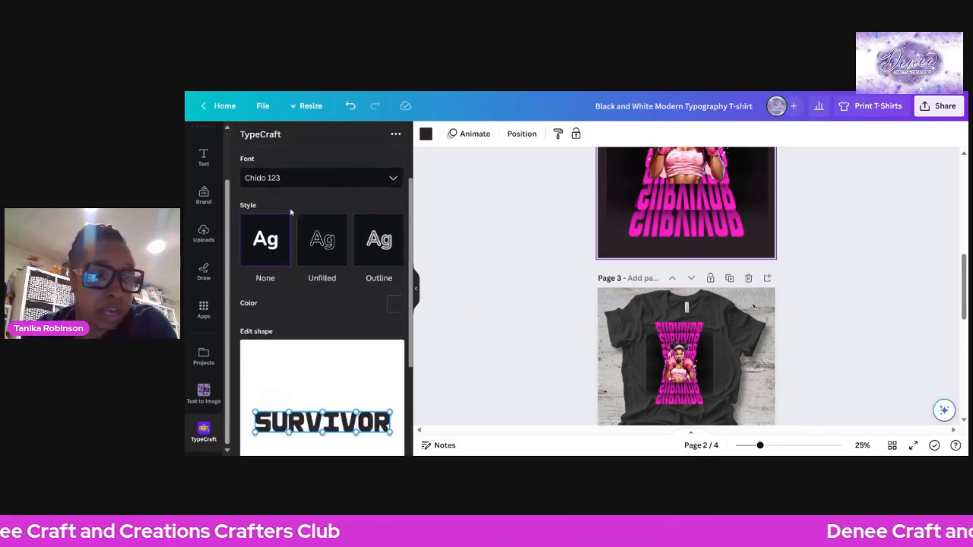
pyautogui.scroll(2, 291, 213)
pyautogui.click(203, 179)
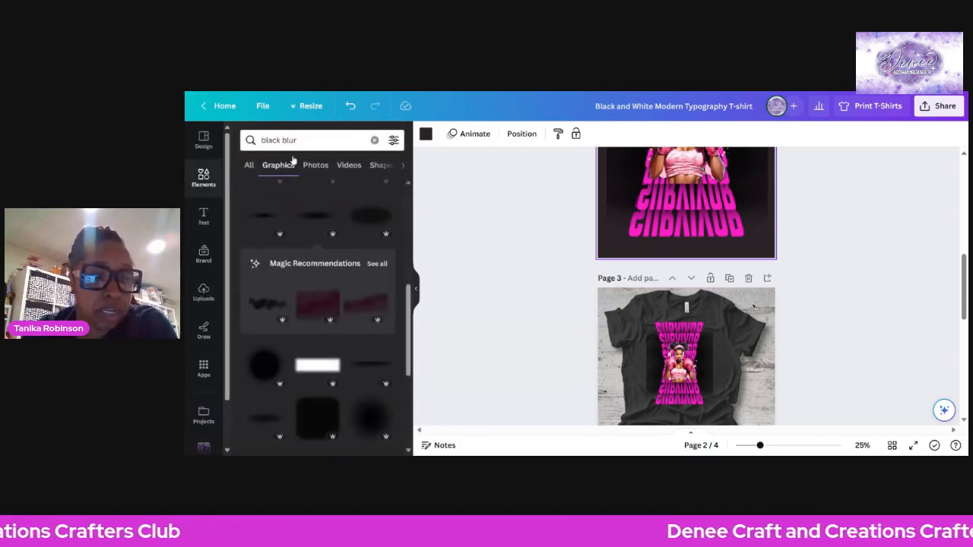
pyautogui.click(375, 141)
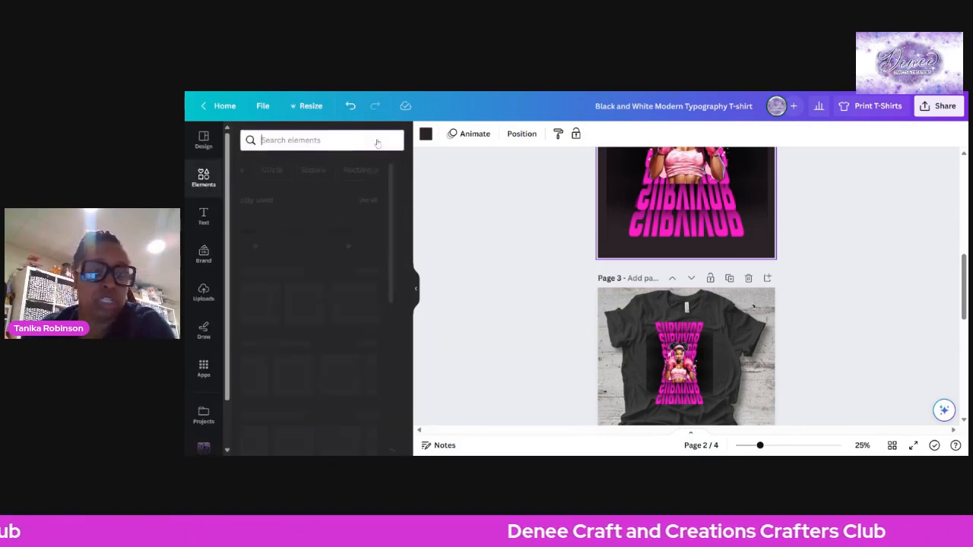
pyautogui.write('MOC')
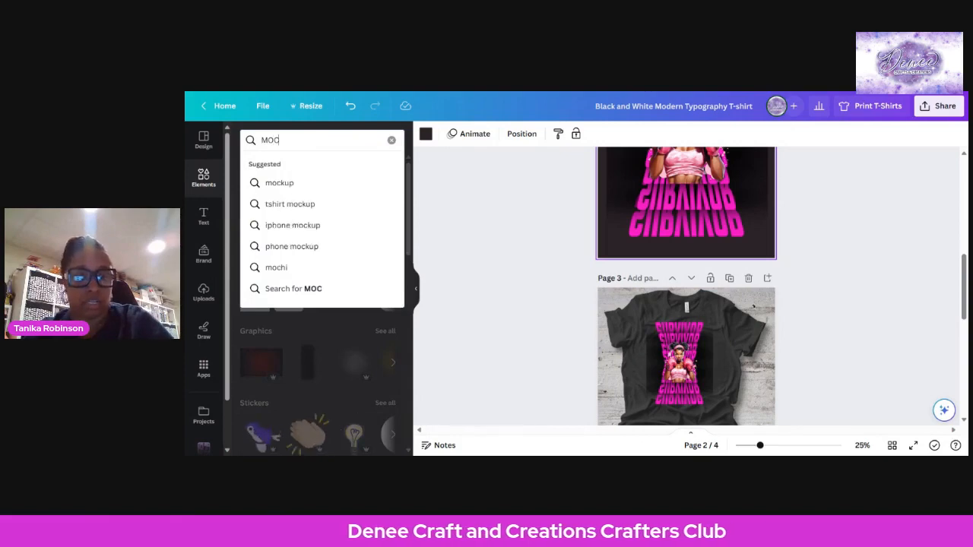
pyautogui.click(324, 184)
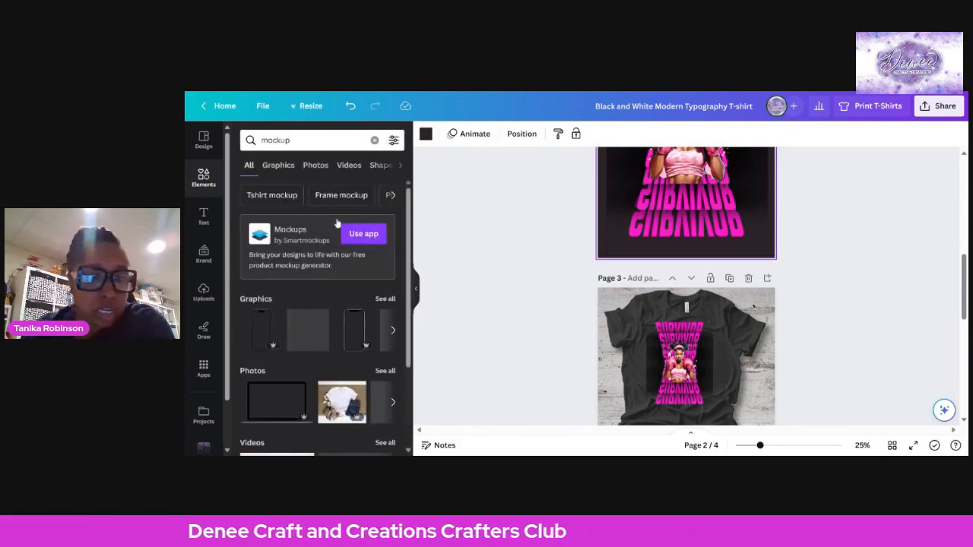
pyautogui.scroll(-3, 346, 212)
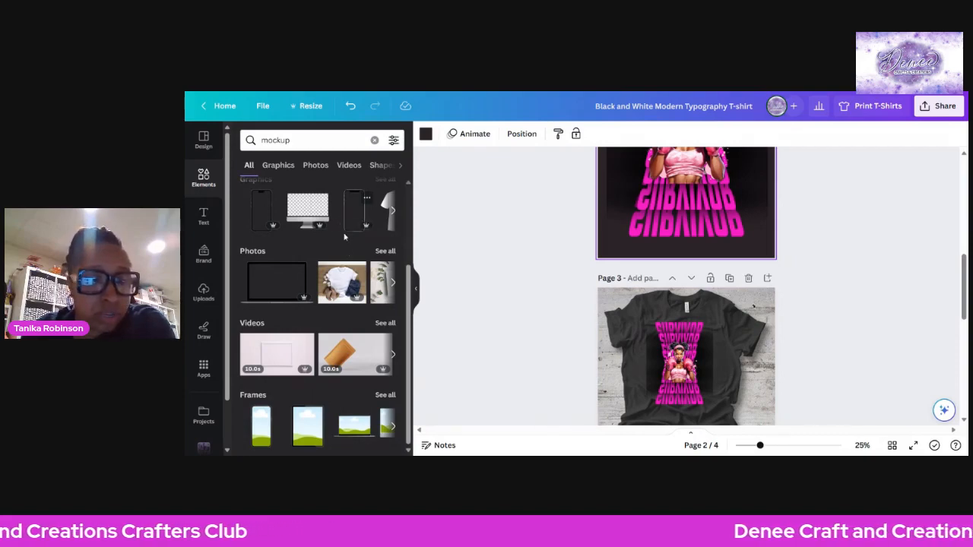
pyautogui.scroll(3, 354, 240)
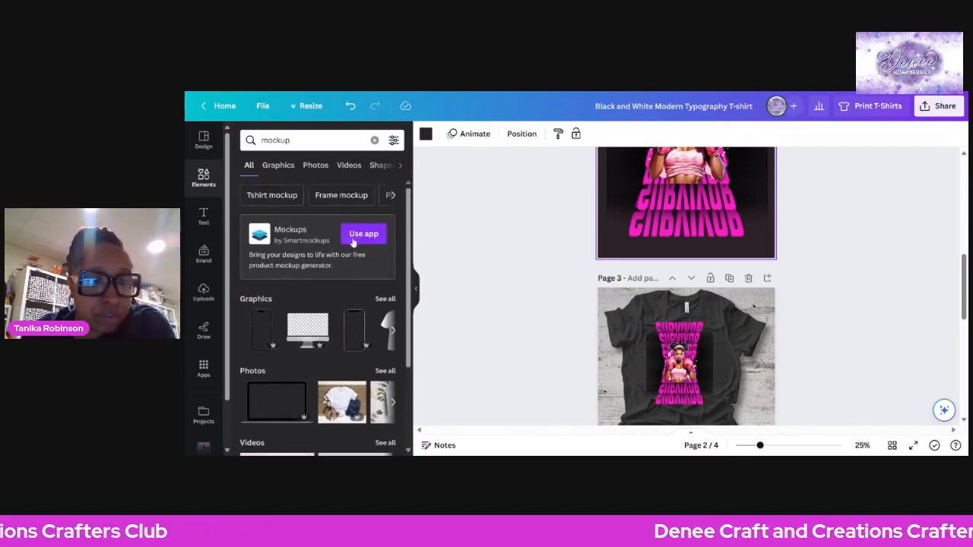
# Narrow the elements search to "Tshirt mockup" and look through the overall results and the shirt graphics offered
pyautogui.click(291, 201)
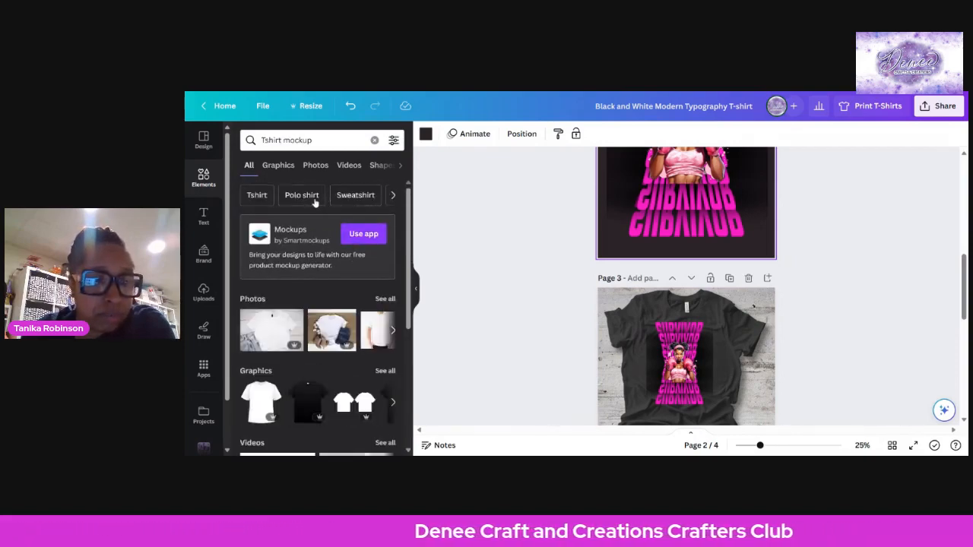
pyautogui.scroll(-4, 316, 203)
pyautogui.scroll(4, 344, 225)
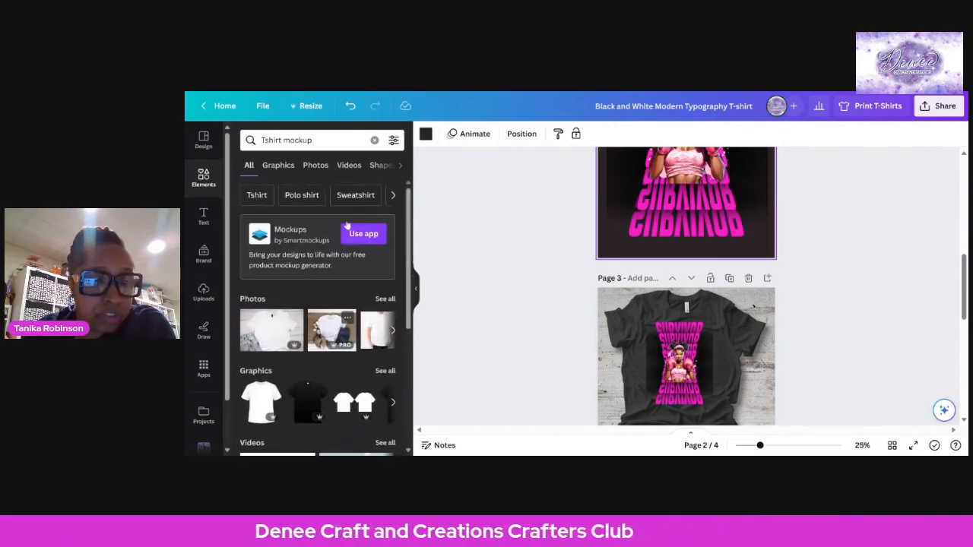
pyautogui.scroll(-3, 341, 253)
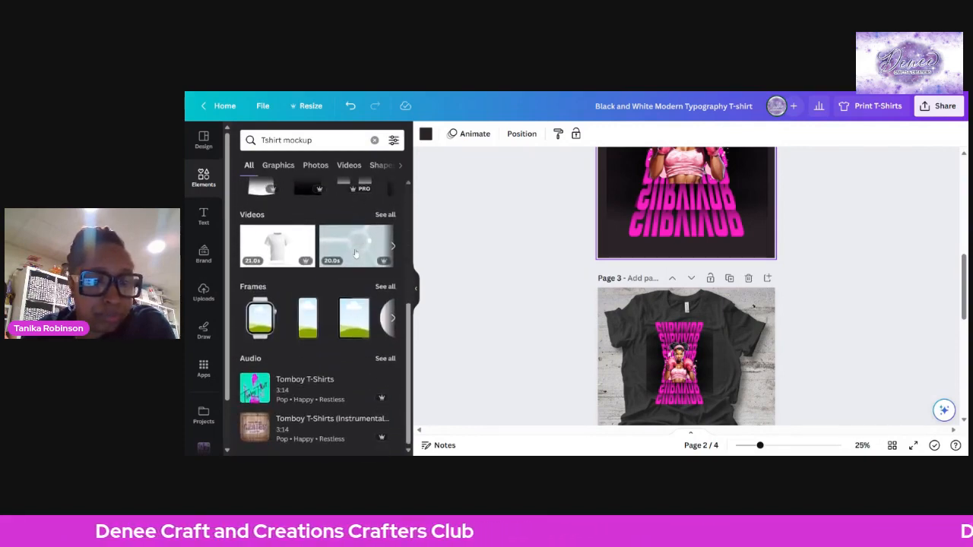
pyautogui.scroll(1, 355, 253)
pyautogui.scroll(2, 359, 247)
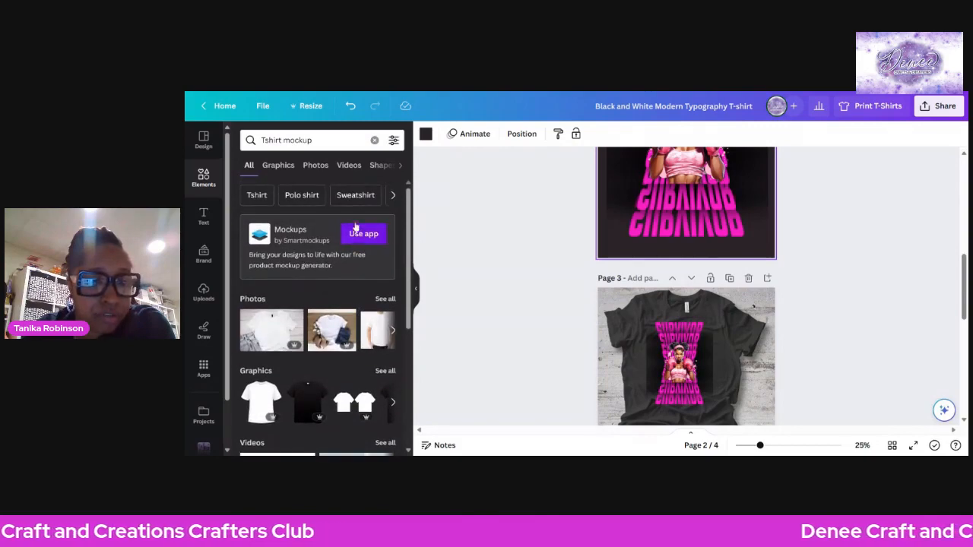
pyautogui.click(278, 166)
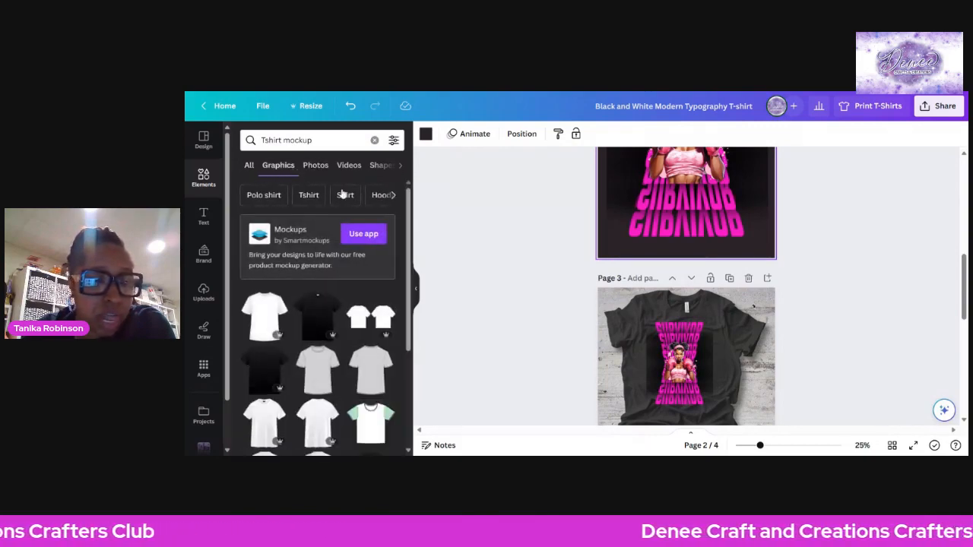
pyautogui.scroll(-5, 339, 216)
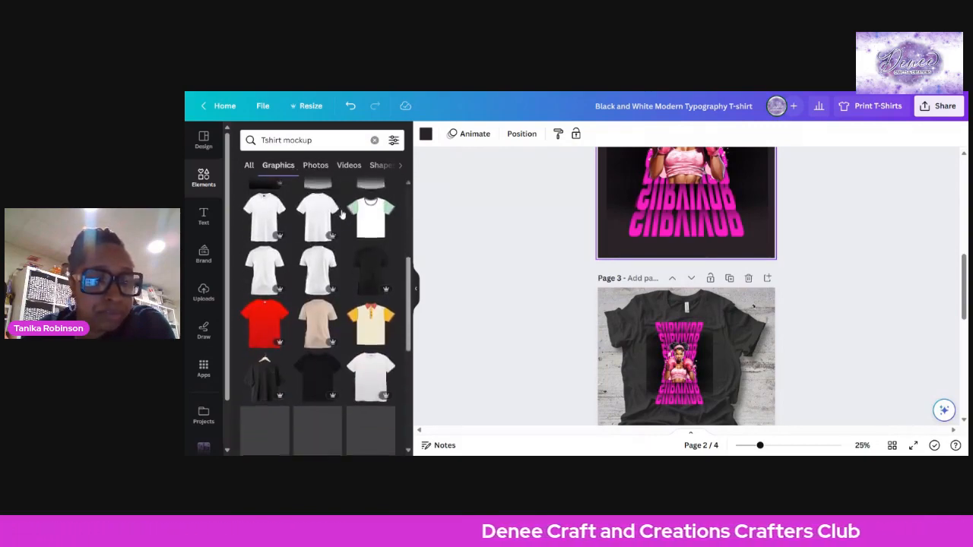
pyautogui.scroll(5, 342, 215)
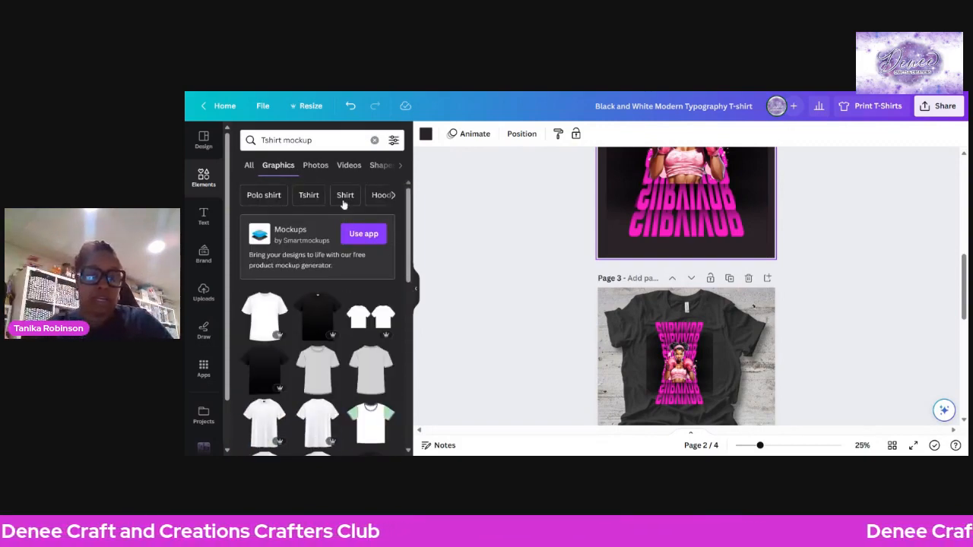
# Search the graphics for "TUMBLER MOCKUP" and look through the tumblers and bottles offered
pyautogui.doubleClick(271, 139)
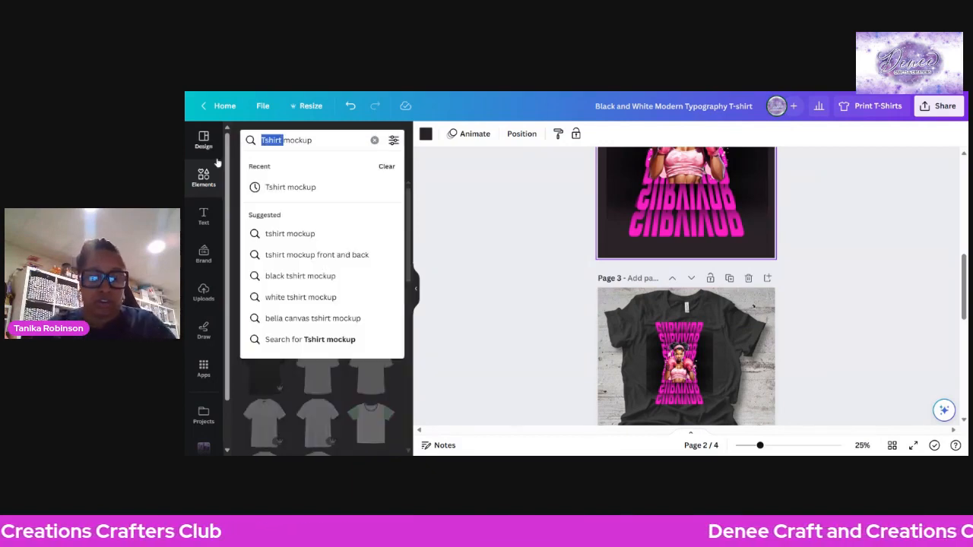
pyautogui.write('TUMBLER')
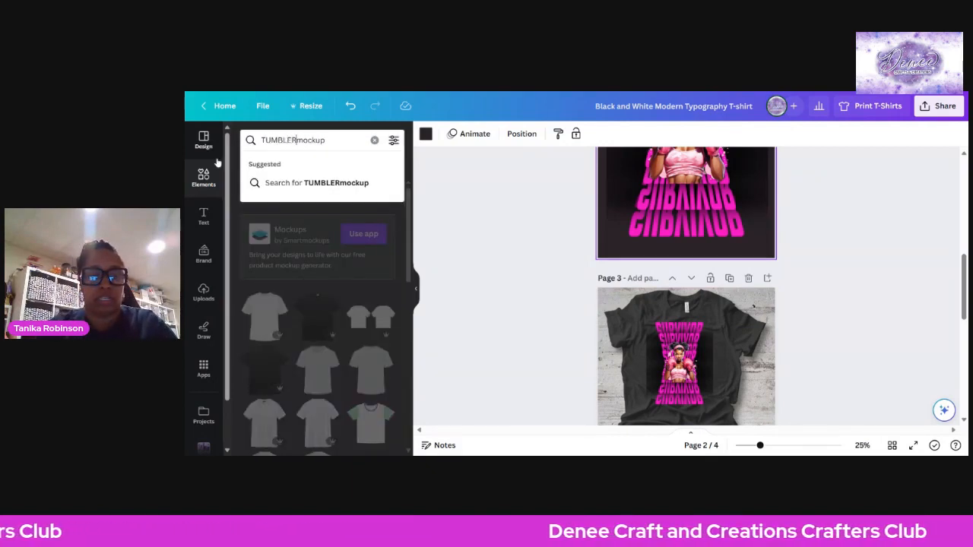
pyautogui.press('Return')
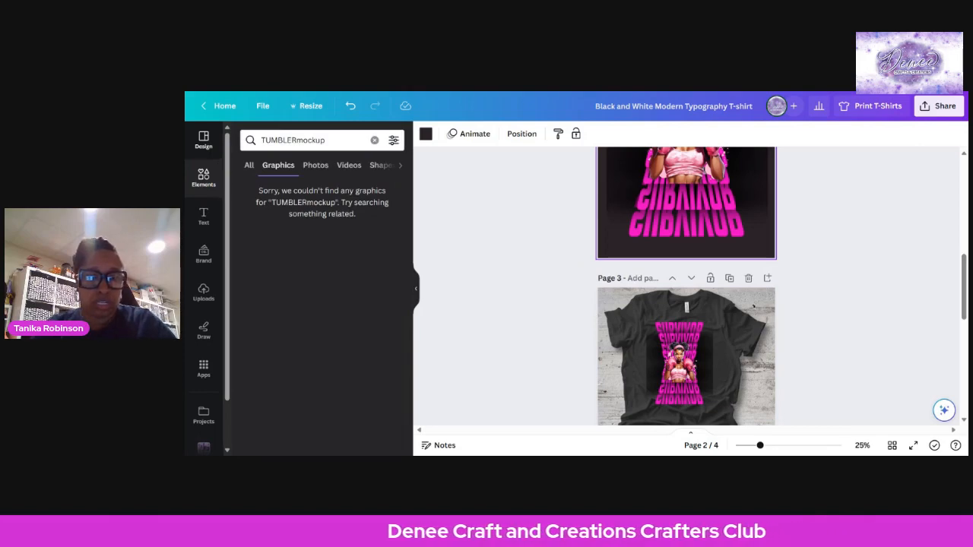
pyautogui.moveTo(297, 140); pyautogui.dragTo(326, 140)
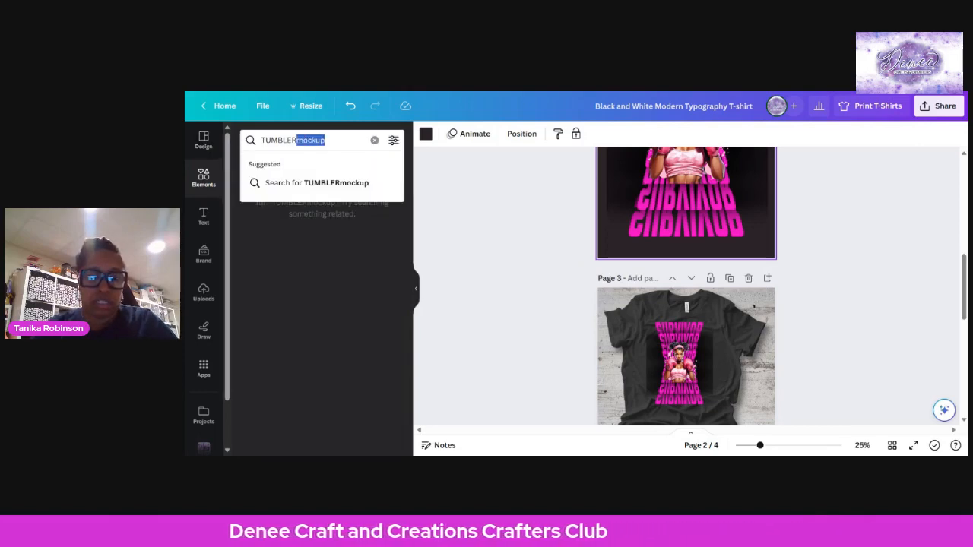
pyautogui.write('MOCKUP')
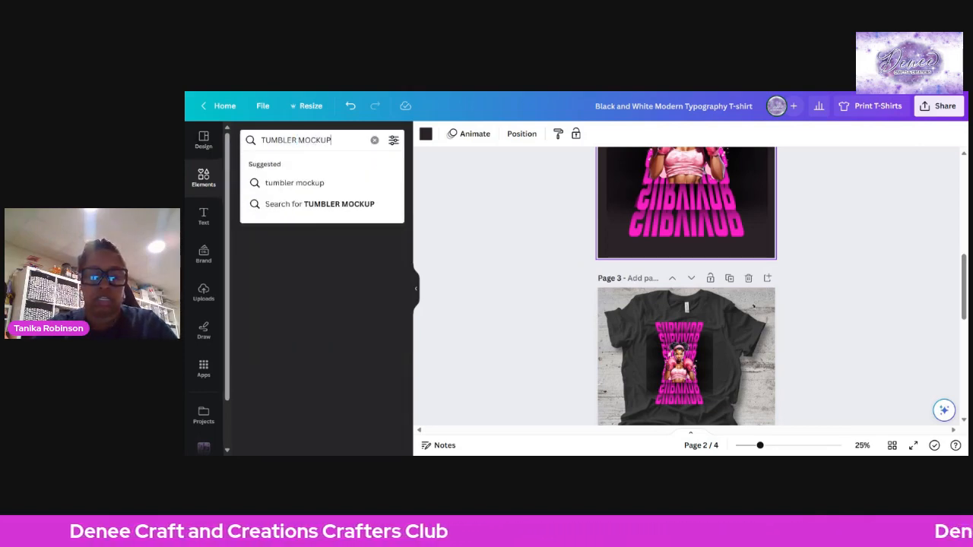
pyautogui.press('Return')
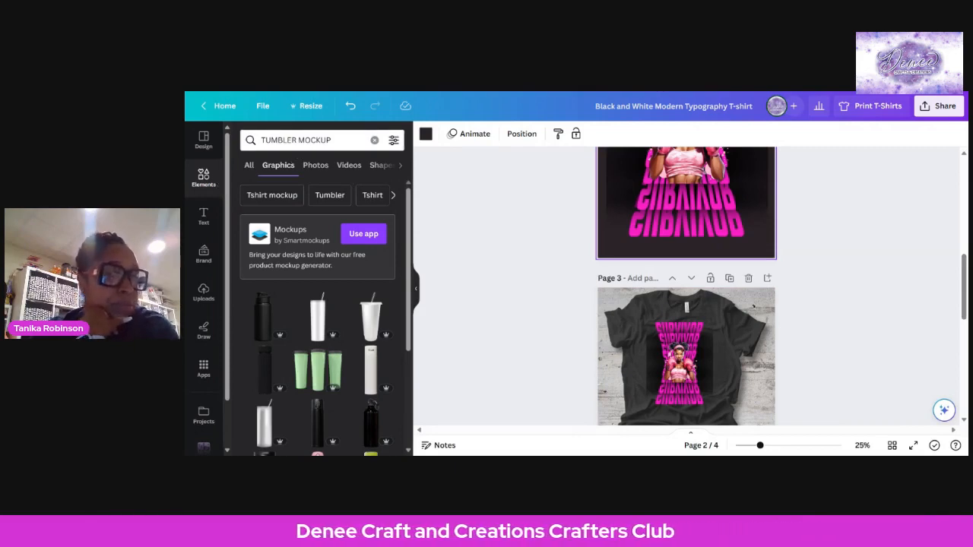
pyautogui.scroll(-3, 334, 259)
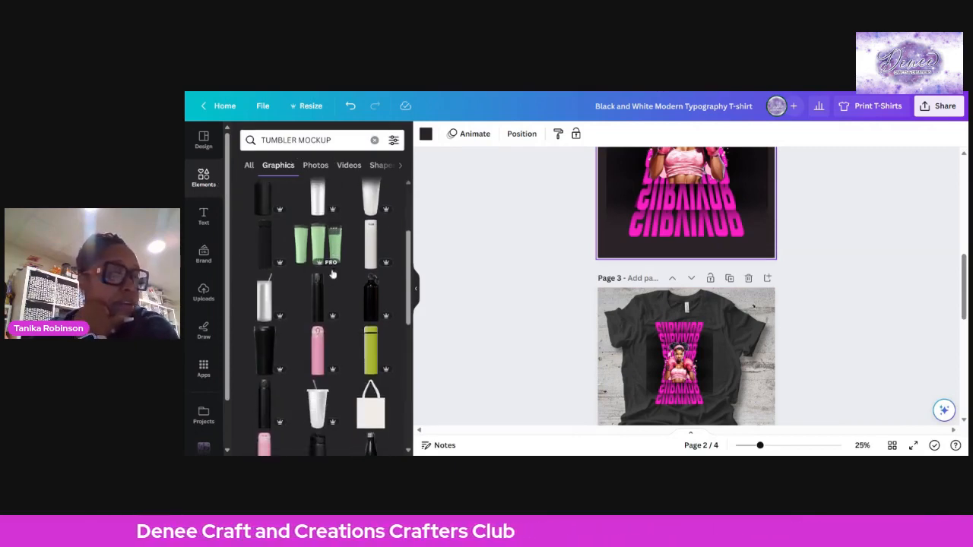
pyautogui.scroll(-5, 332, 281)
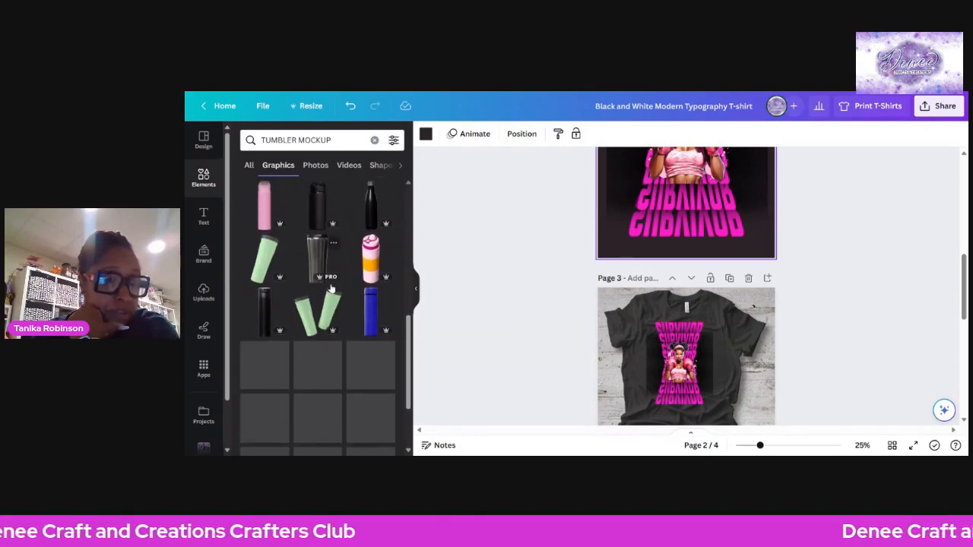
pyautogui.scroll(-5, 331, 287)
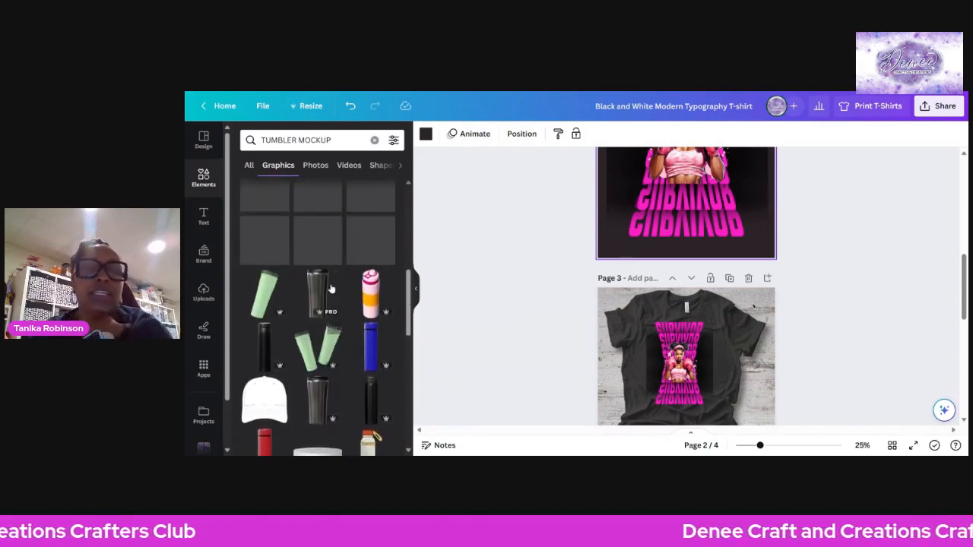
pyautogui.scroll(15, 331, 287)
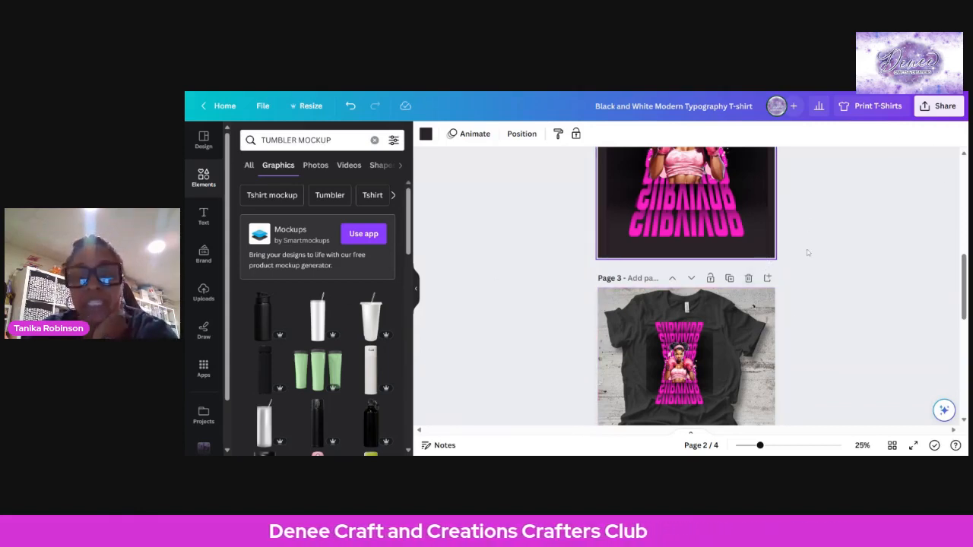
pyautogui.scroll(3, 805, 250)
pyautogui.scroll(-1, 804, 250)
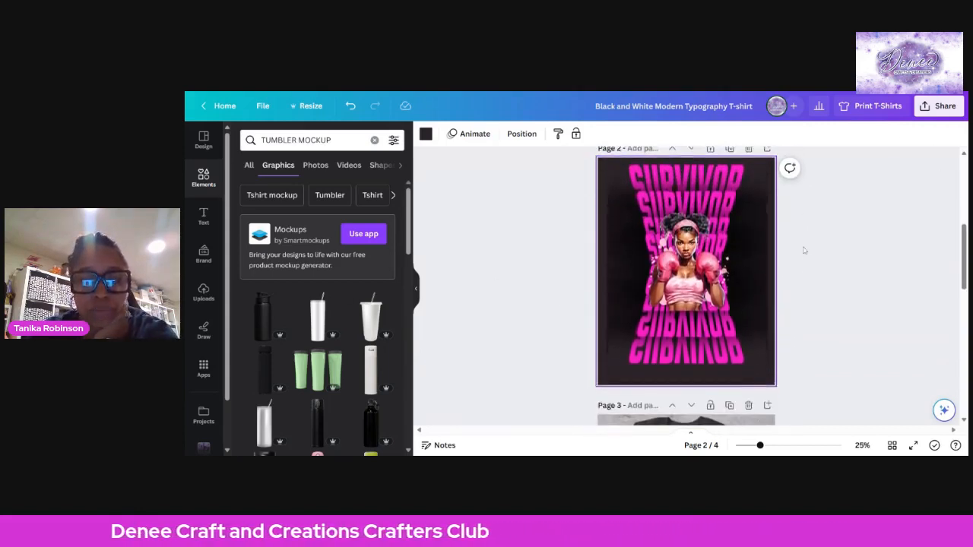